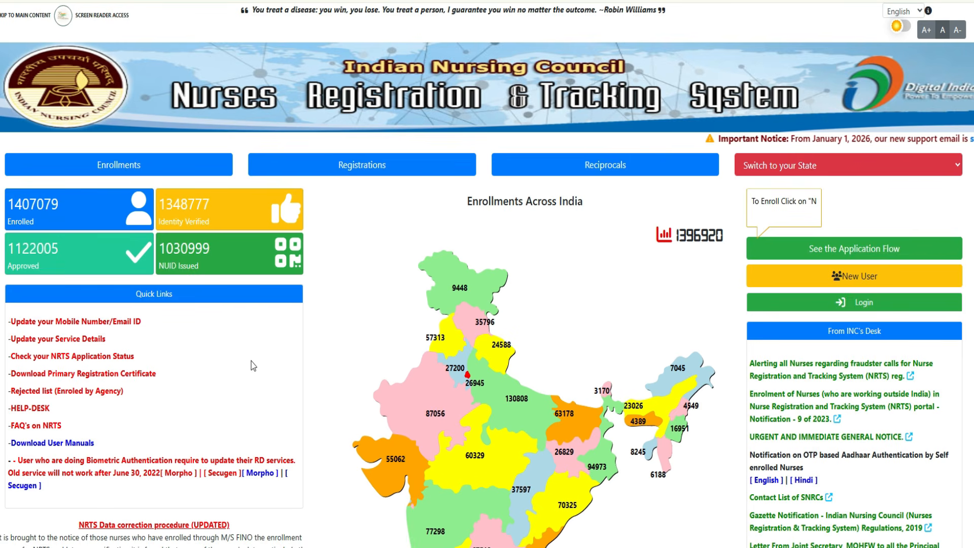
# Step: Choose New User on the NRTS home page to begin registration
pyautogui.scroll(-2, 252, 367)
pyautogui.scroll(2, 250, 367)
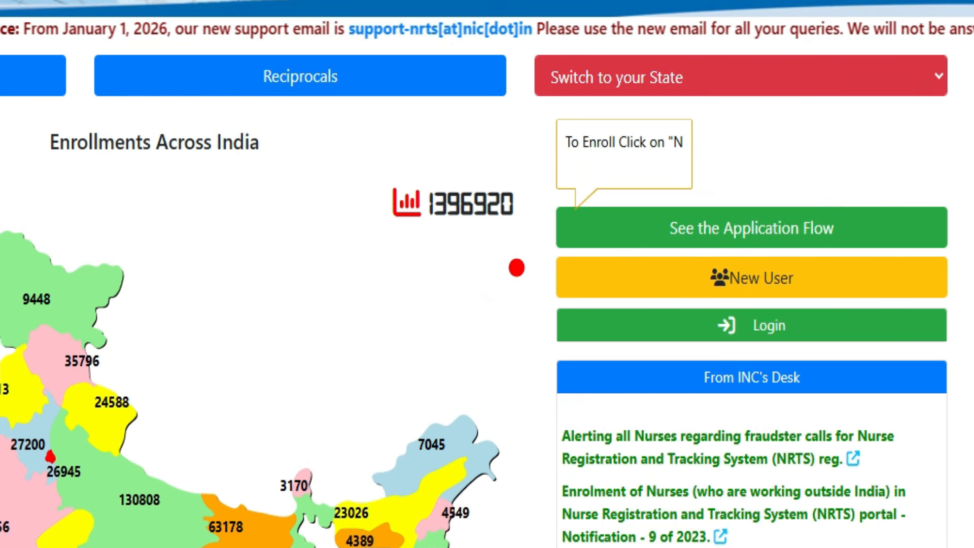
pyautogui.moveTo(531, 257)
pyautogui.mouseDown()
pyautogui.moveTo(531, 330)
pyautogui.moveTo(973, 330)
pyautogui.mouseUp()
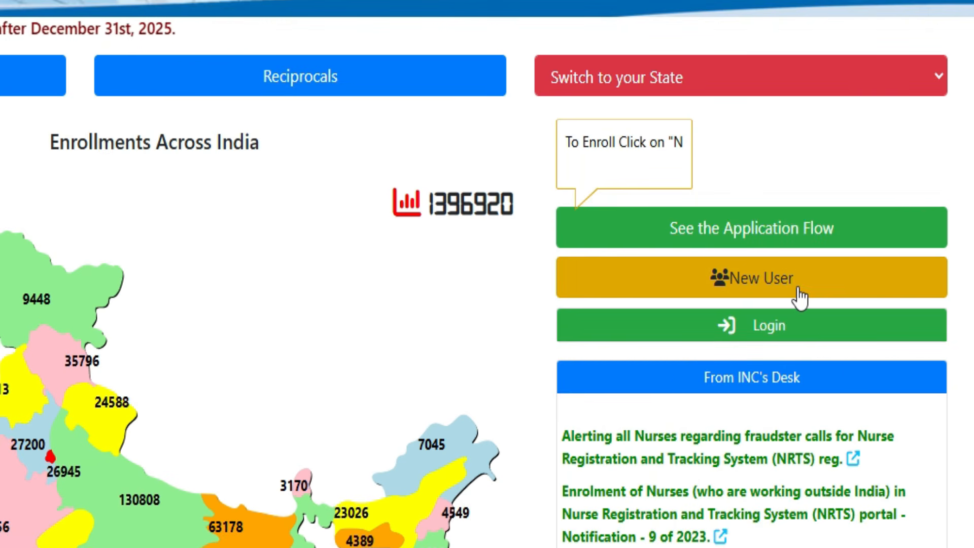
pyautogui.click(798, 288)
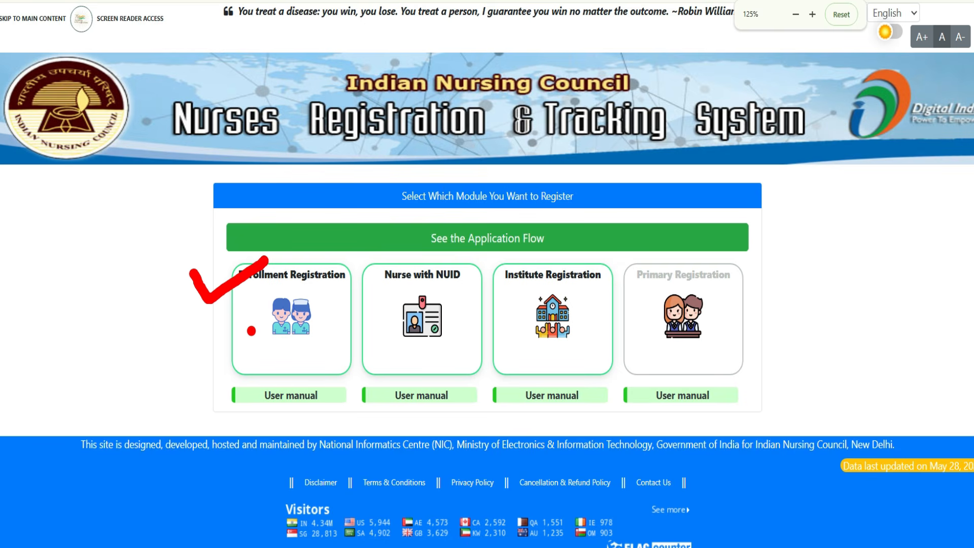
# Step: Choose the Enrollment Registration module and set Role Type to Nurse on the Register form
pyautogui.click(257, 328)
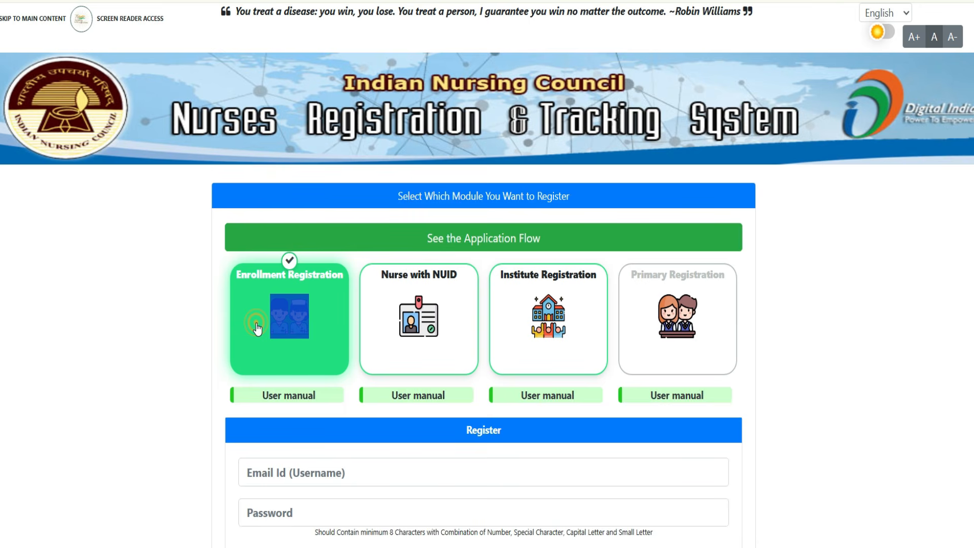
pyautogui.scroll(-5, 232, 345)
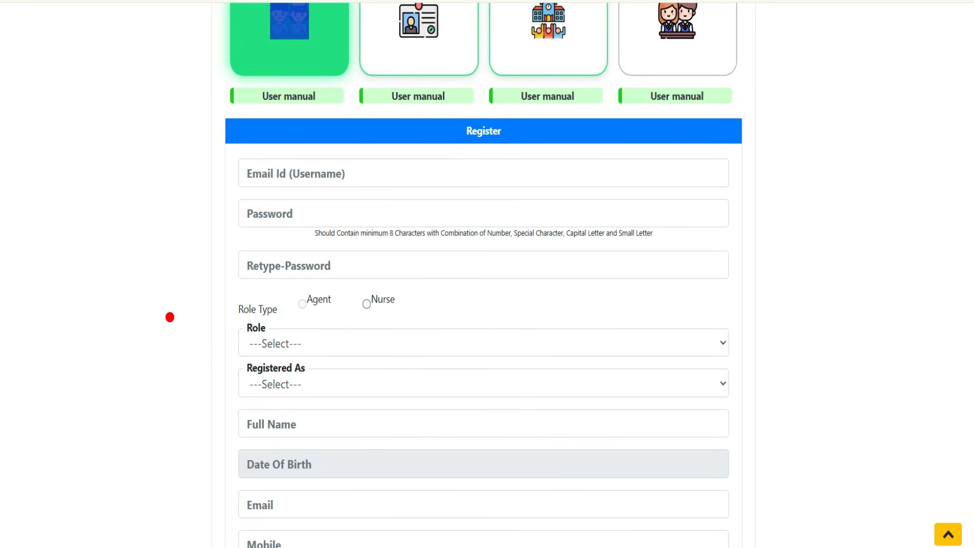
pyautogui.moveTo(111, 123); pyautogui.dragTo(145, 104)
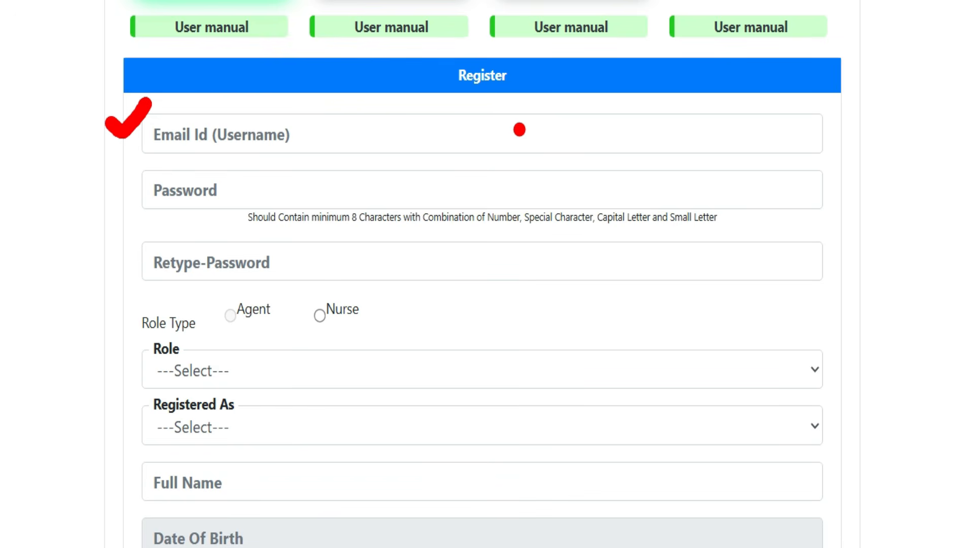
pyautogui.moveTo(123, 189); pyautogui.dragTo(180, 162)
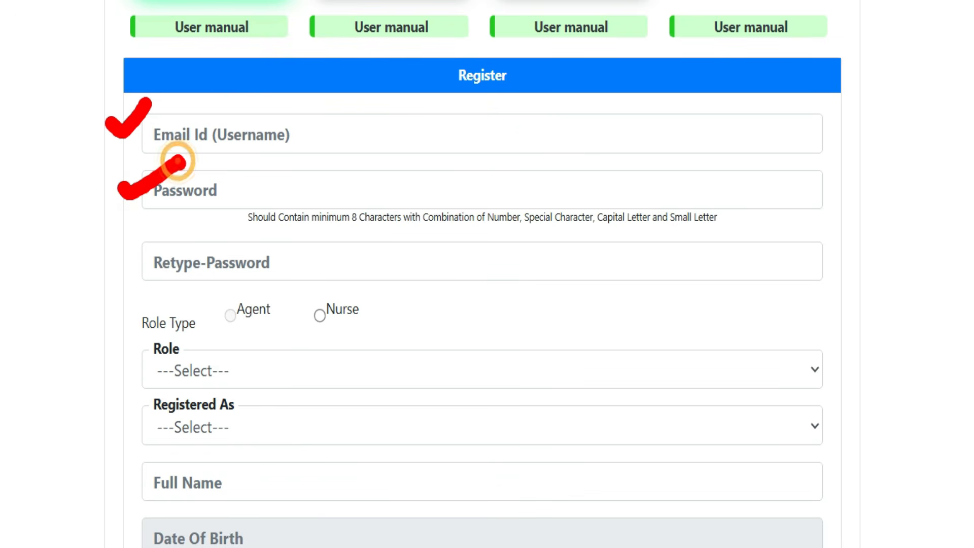
pyautogui.moveTo(358, 232); pyautogui.dragTo(421, 231)
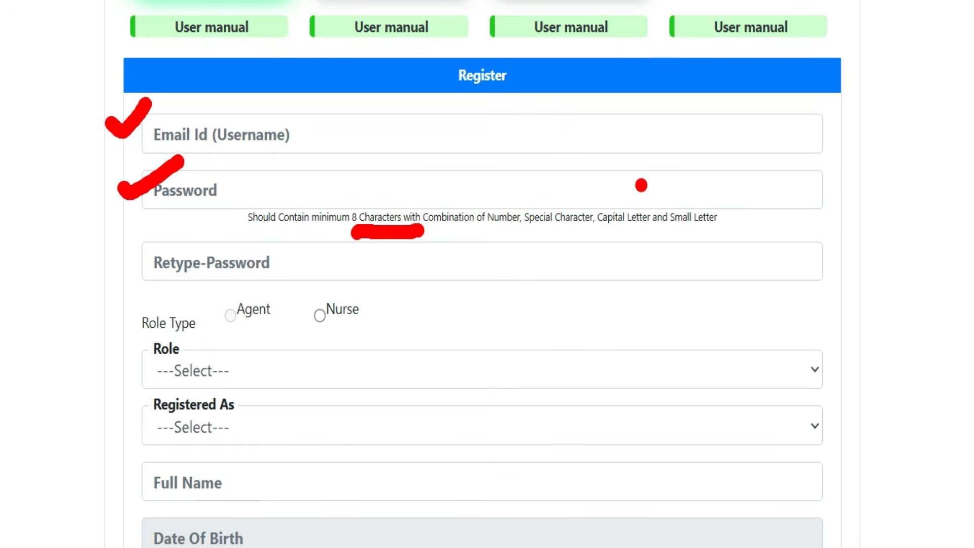
pyautogui.moveTo(120, 256); pyautogui.dragTo(177, 225)
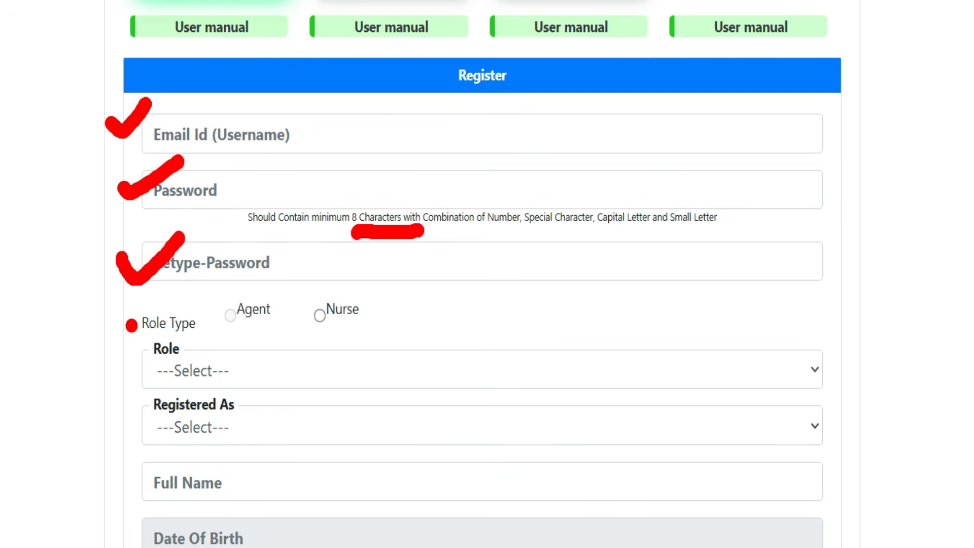
pyautogui.press('Escape')
pyautogui.click(320, 315)
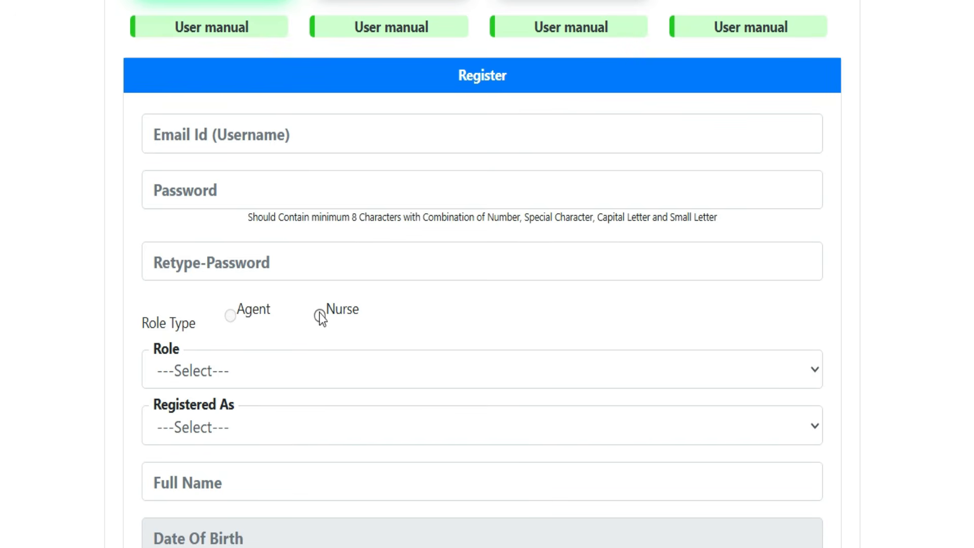
# Step: Set Registered As to RN&RM and enter the nurse's registration number
pyautogui.scroll(-5, 204, 325)
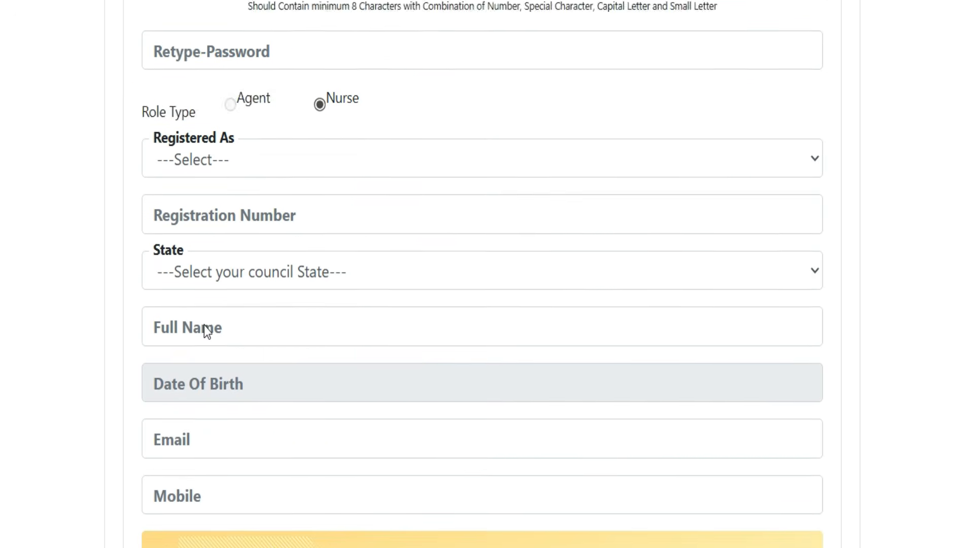
pyautogui.scroll(3, 206, 325)
pyautogui.click(216, 211)
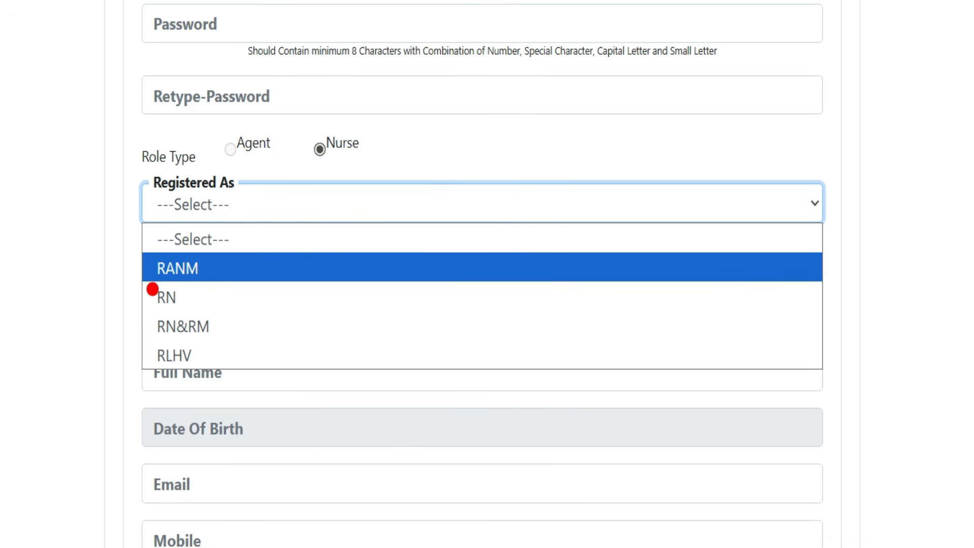
pyautogui.click(152, 261)
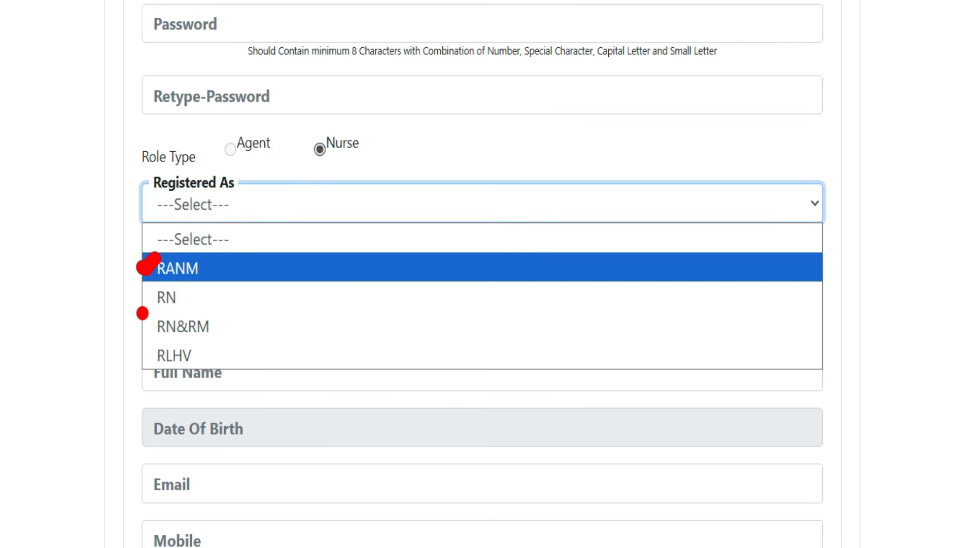
pyautogui.click(144, 326)
pyautogui.click(163, 264)
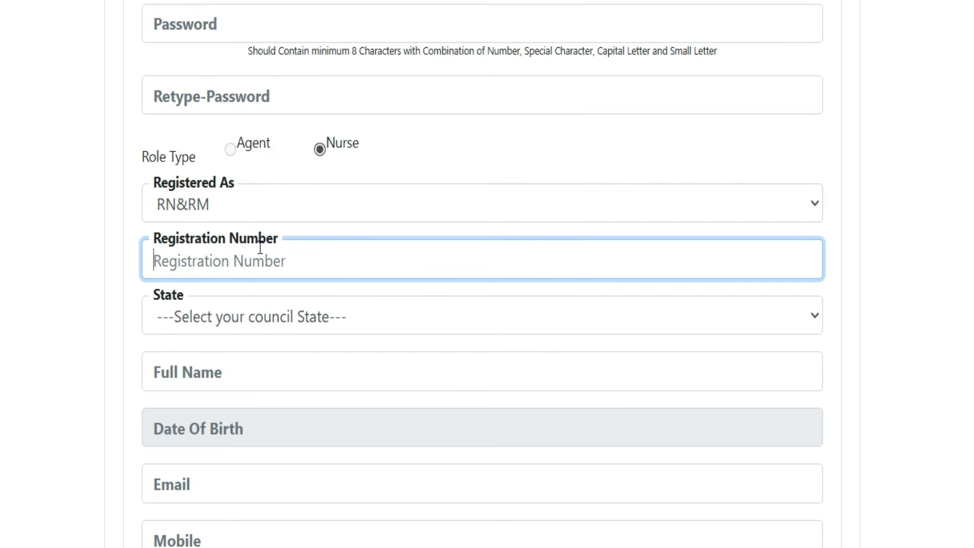
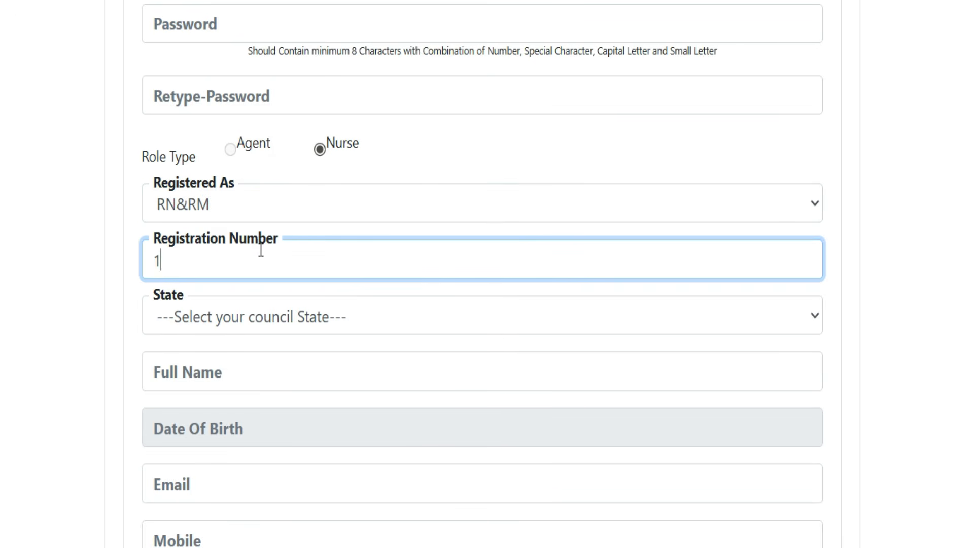
pyautogui.moveTo(147, 245); pyautogui.dragTo(292, 244)
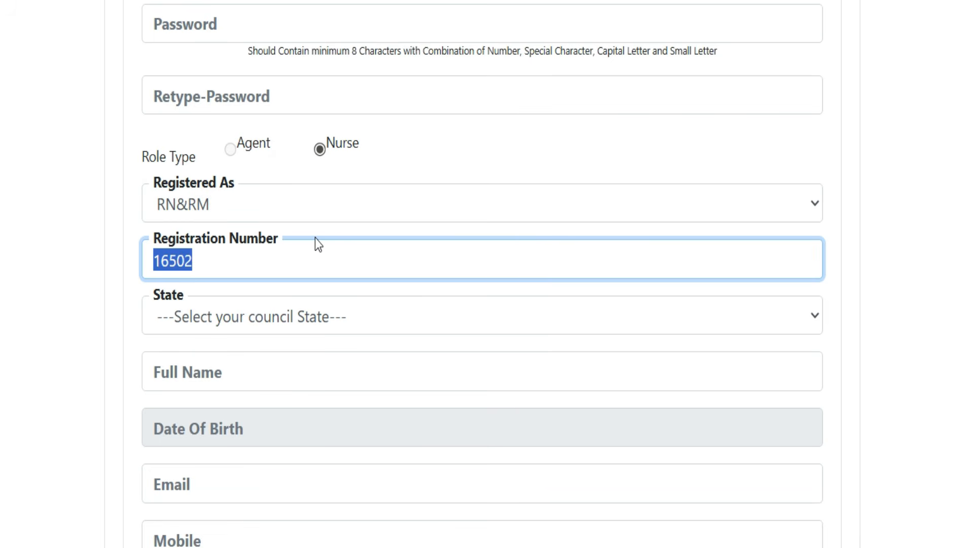
pyautogui.click(315, 239)
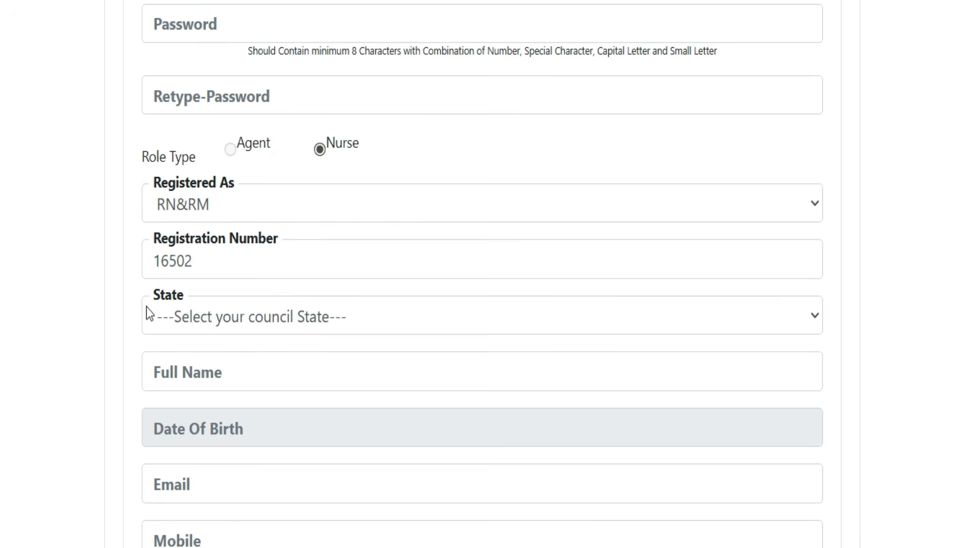
# Step: Select HIMACHAL PRADESH as the council state, then move to Full Name and Date Of Birth
pyautogui.click(187, 312)
pyautogui.click(190, 314)
pyautogui.click(192, 319)
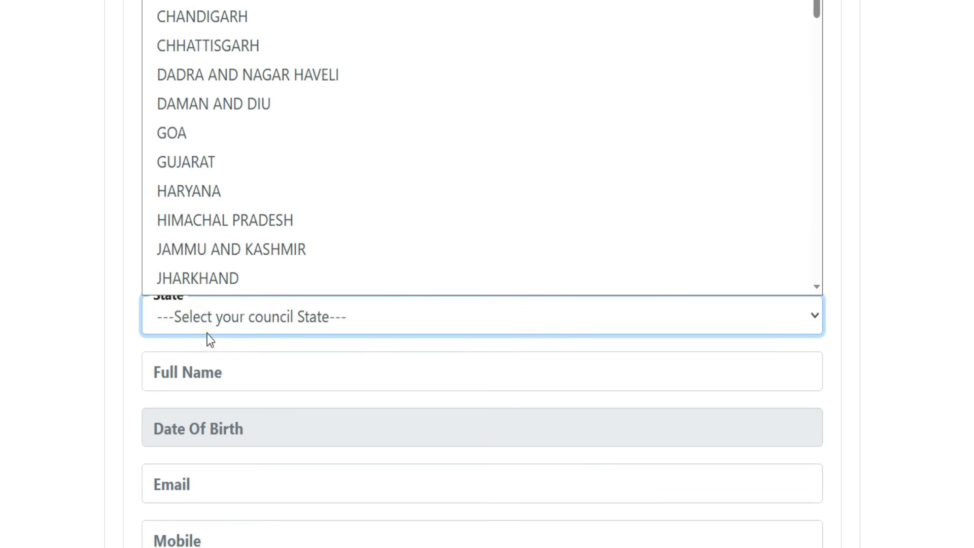
pyautogui.click(219, 222)
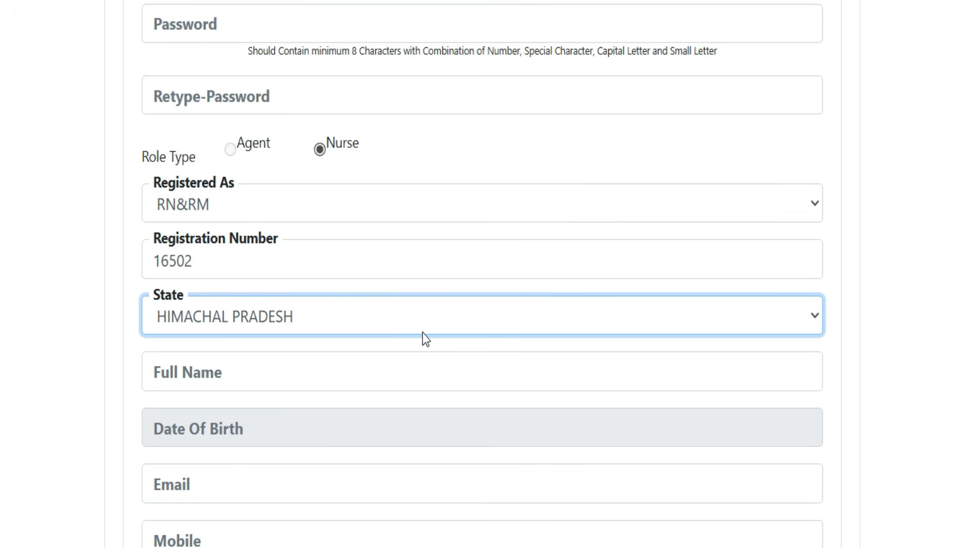
pyautogui.click(196, 387)
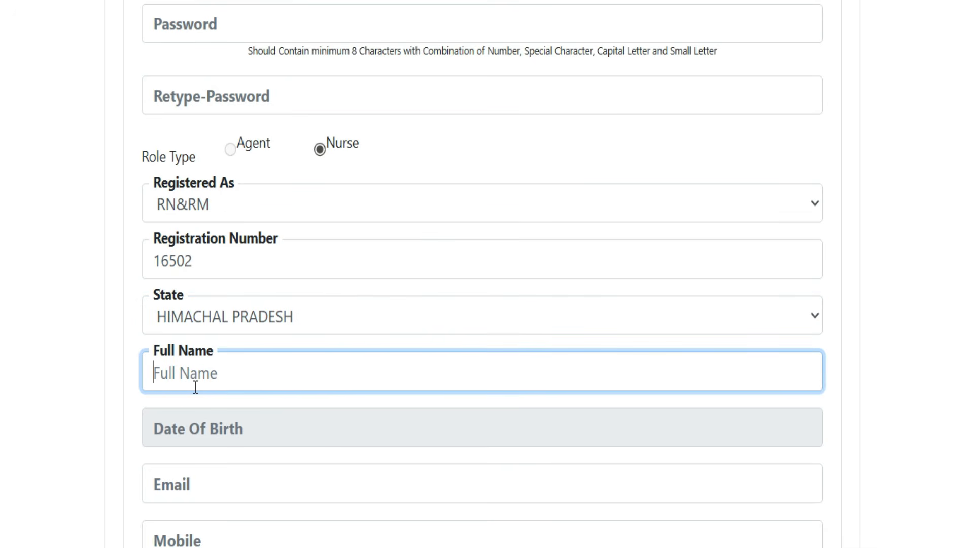
pyautogui.click(211, 425)
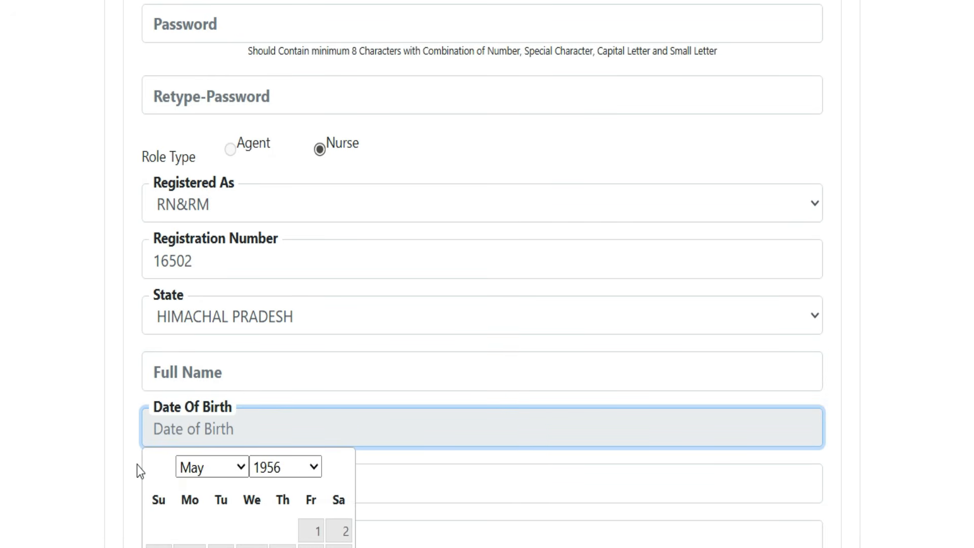
# Step: Close the calendar and fill in the email, mobile number and captcha to finish enrollment sign-up
pyautogui.click(71, 440)
pyautogui.scroll(-9, 95, 431)
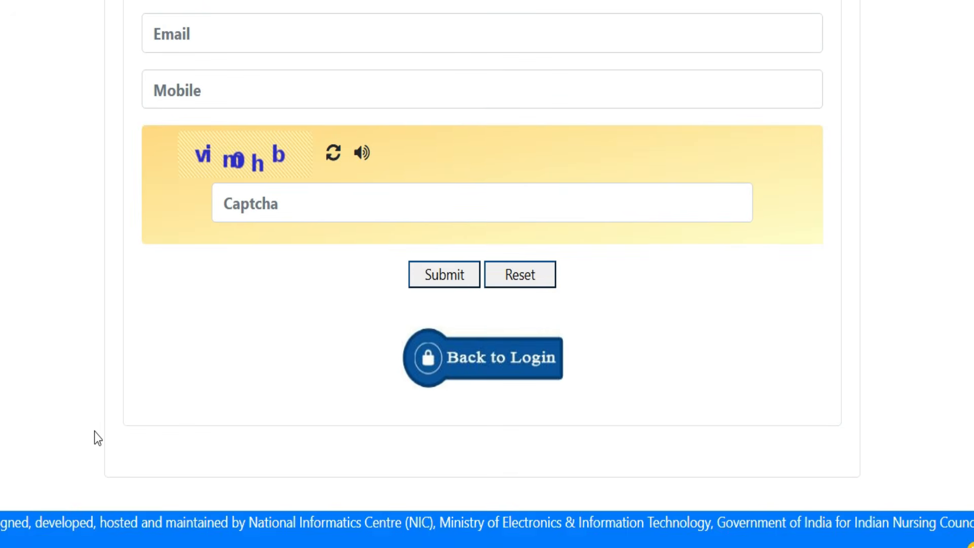
pyautogui.scroll(2, 168, 200)
pyautogui.click(167, 109)
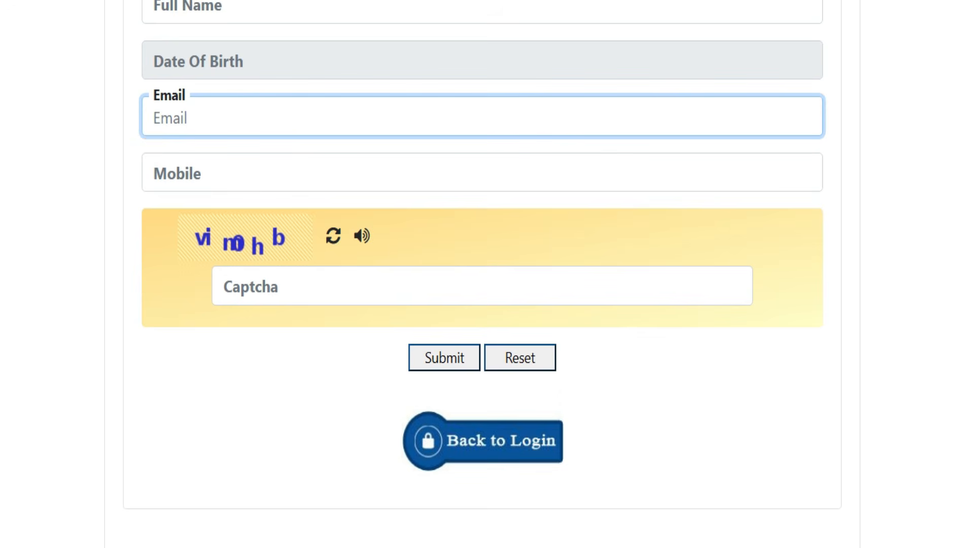
pyautogui.click(164, 180)
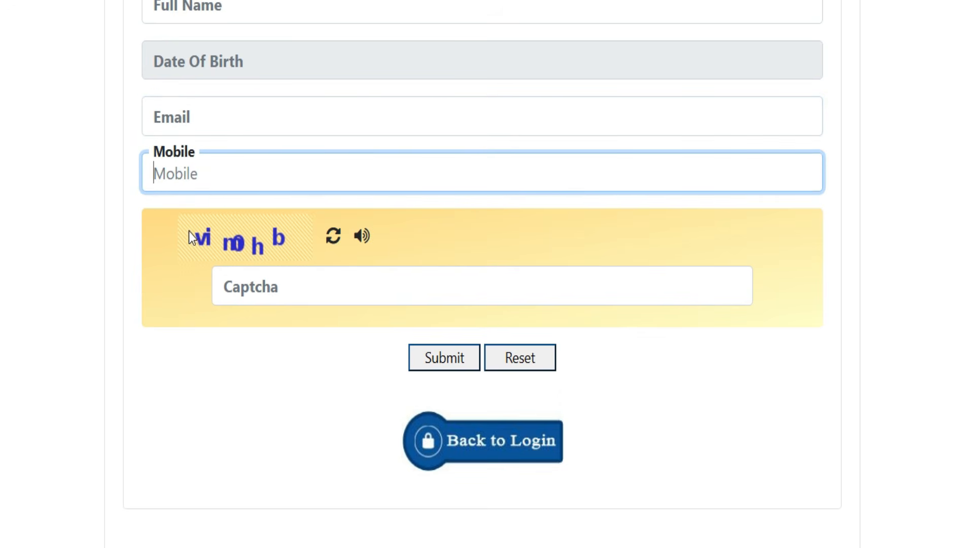
pyautogui.click(273, 300)
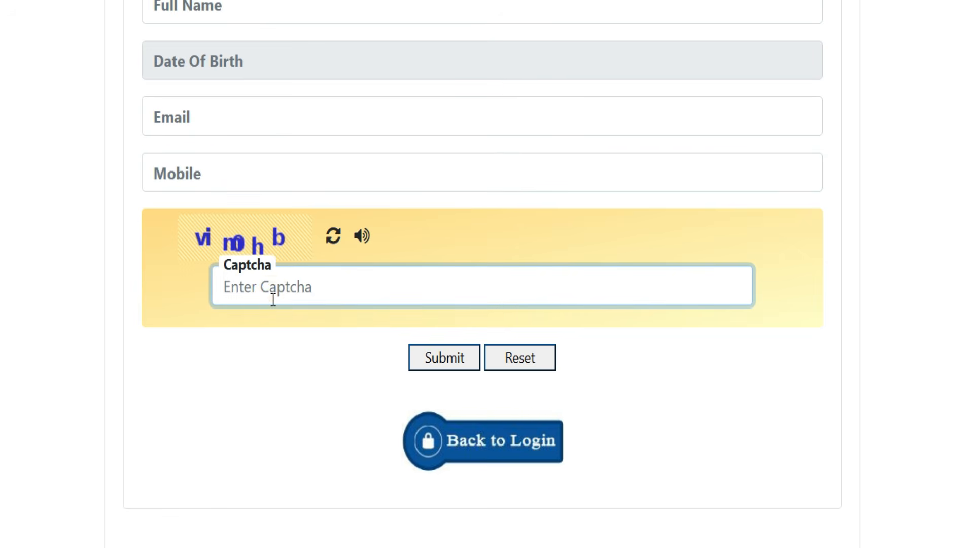
pyautogui.scroll(2, 433, 370)
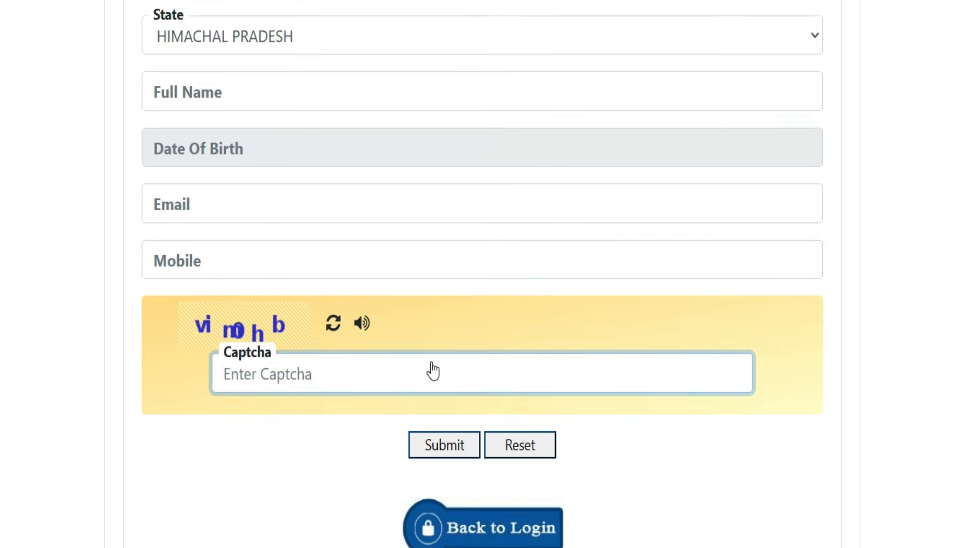
pyautogui.scroll(5, 433, 370)
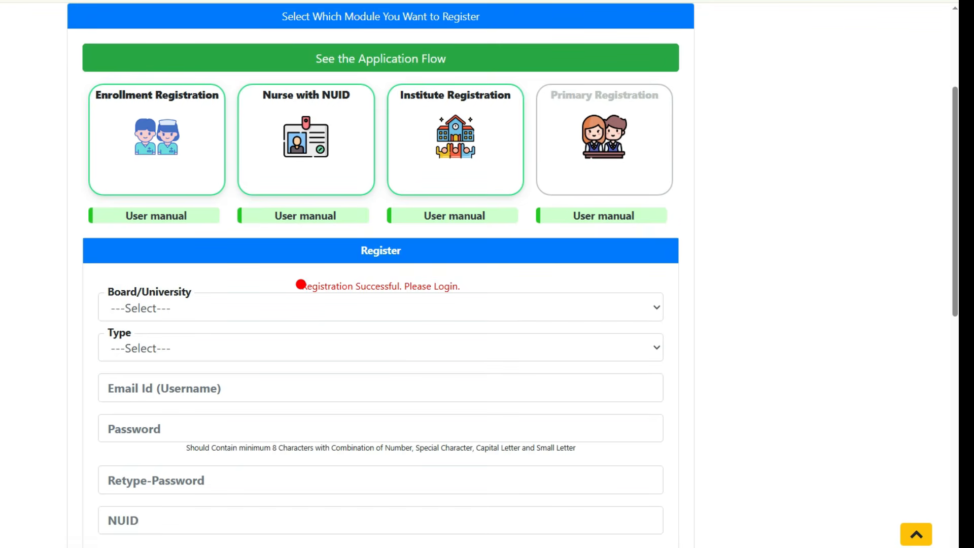
pyautogui.moveTo(272, 274); pyautogui.dragTo(328, 252)
pyautogui.scroll(-10, 426, 286)
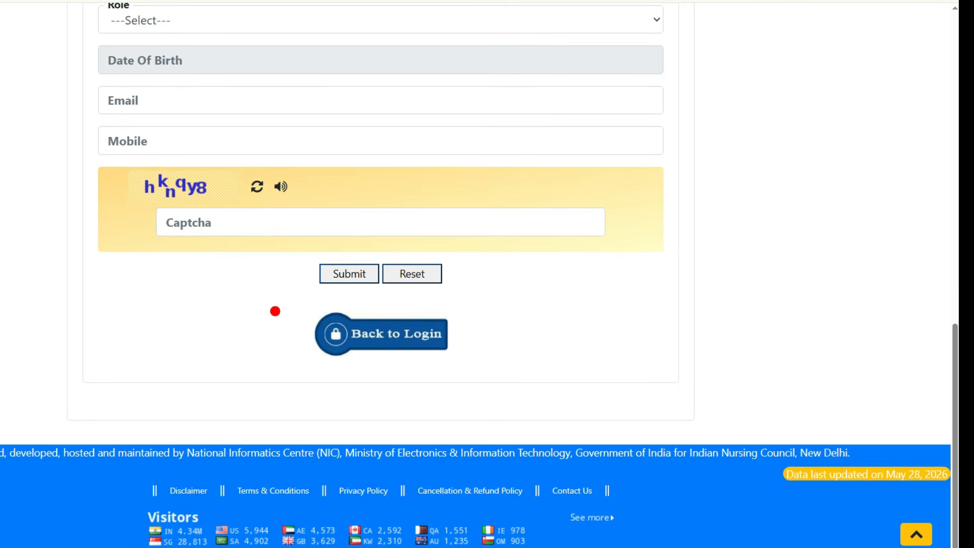
pyautogui.moveTo(275, 311)
pyautogui.mouseDown()
pyautogui.moveTo(355, 397)
pyautogui.moveTo(437, 268)
pyautogui.moveTo(278, 304)
pyautogui.mouseUp()
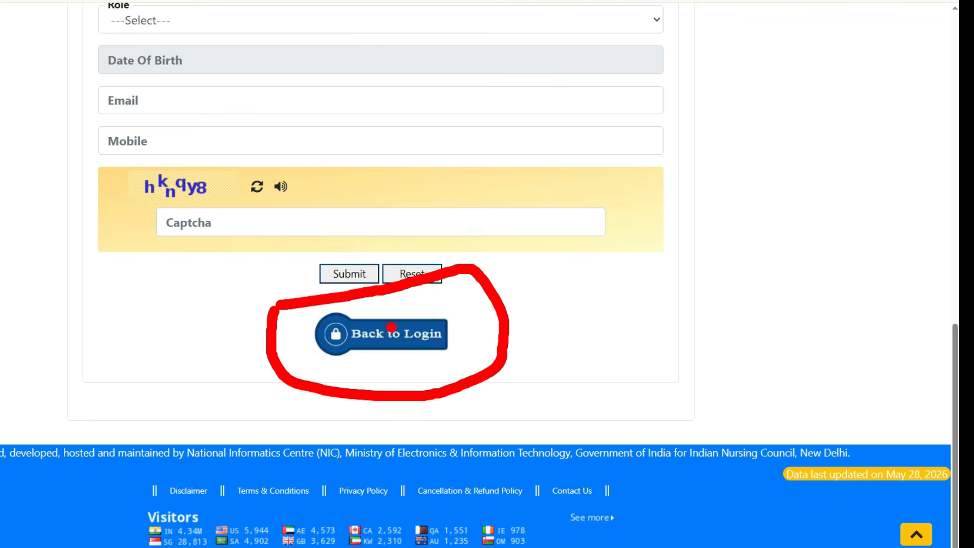
# Step: Return to the NRTS home page from the registration form
pyautogui.click(393, 333)
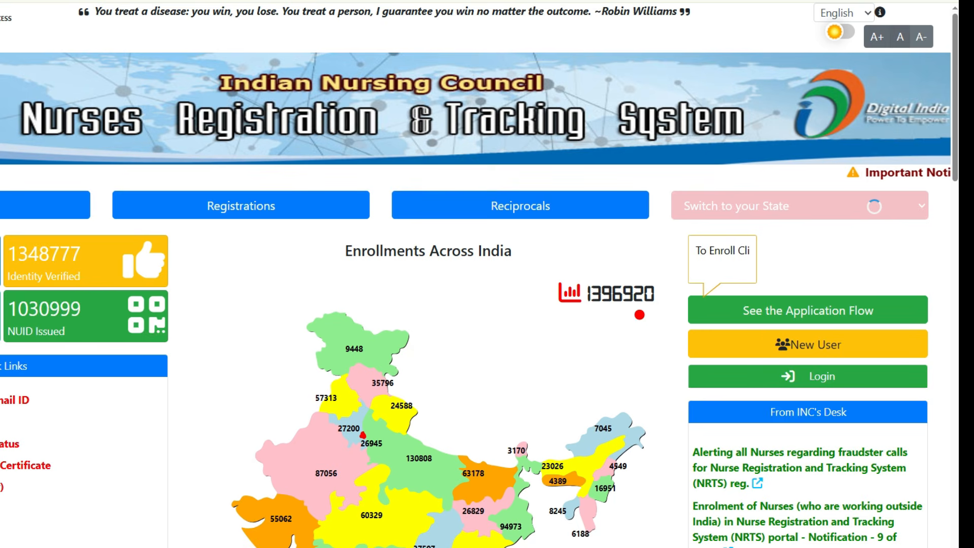
pyautogui.moveTo(691, 334); pyautogui.dragTo(715, 324)
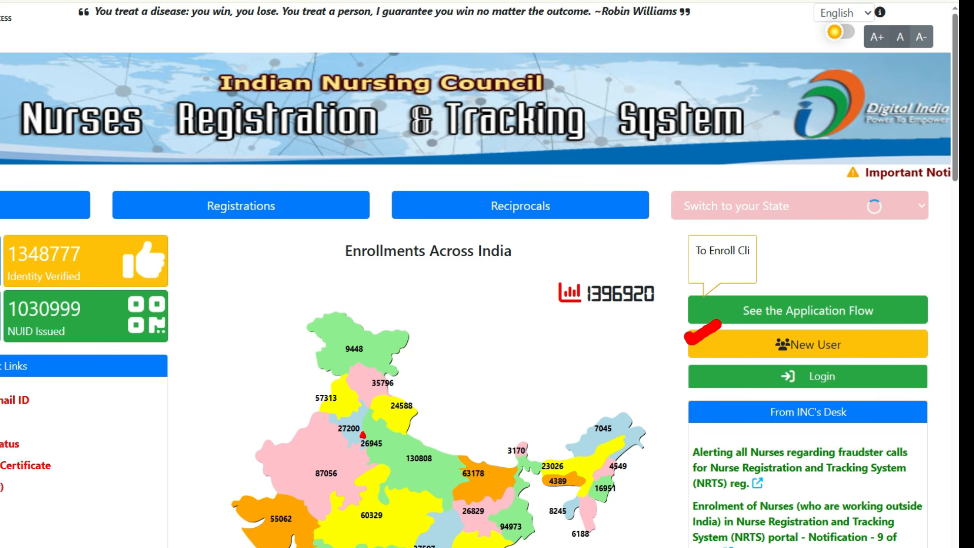
pyautogui.moveTo(728, 364)
pyautogui.mouseDown()
pyautogui.moveTo(728, 378)
pyautogui.moveTo(837, 403)
pyautogui.moveTo(900, 361)
pyautogui.mouseUp()
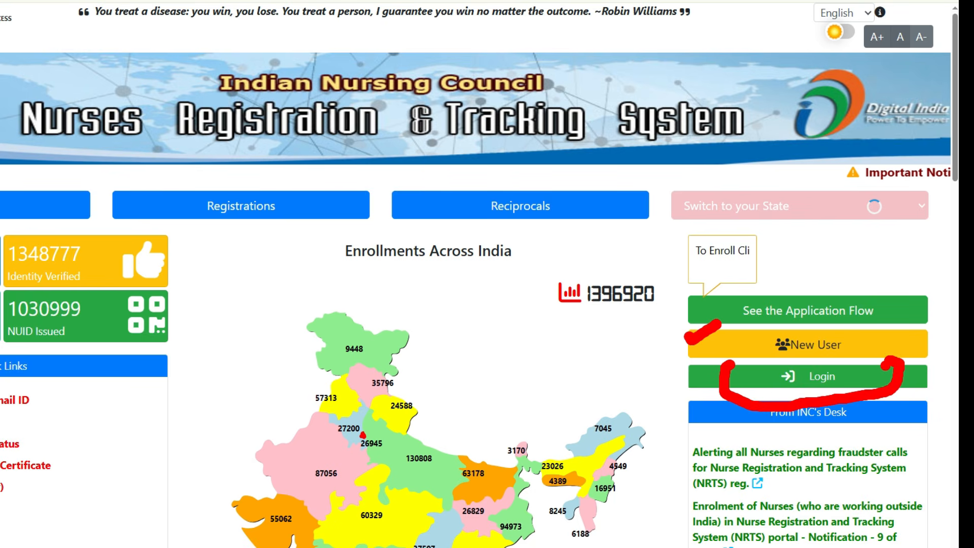
# Step: Sign in with UserID, password and captcha to reach the Profile page
pyautogui.click(862, 374)
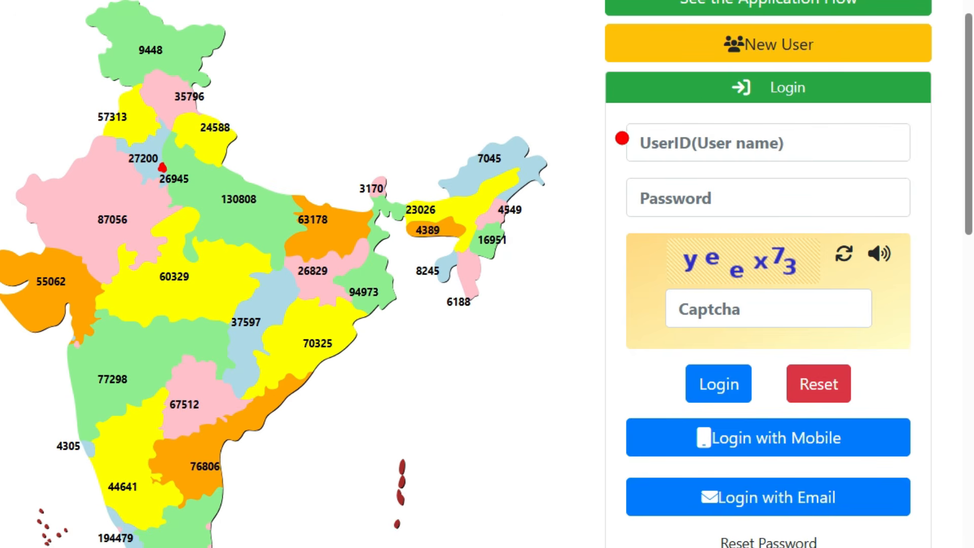
pyautogui.moveTo(615, 138)
pyautogui.mouseDown()
pyautogui.moveTo(627, 151)
pyautogui.moveTo(668, 120)
pyautogui.mouseUp()
pyautogui.moveTo(623, 190)
pyautogui.mouseDown()
pyautogui.moveTo(615, 193)
pyautogui.moveTo(644, 177)
pyautogui.mouseUp()
pyautogui.moveTo(683, 311); pyautogui.dragTo(704, 288)
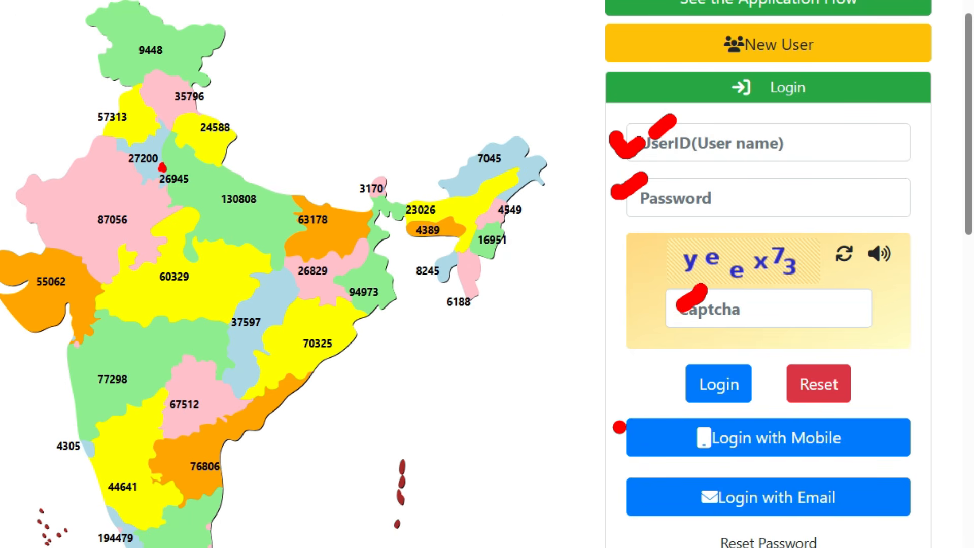
pyautogui.moveTo(623, 410); pyautogui.dragTo(670, 383)
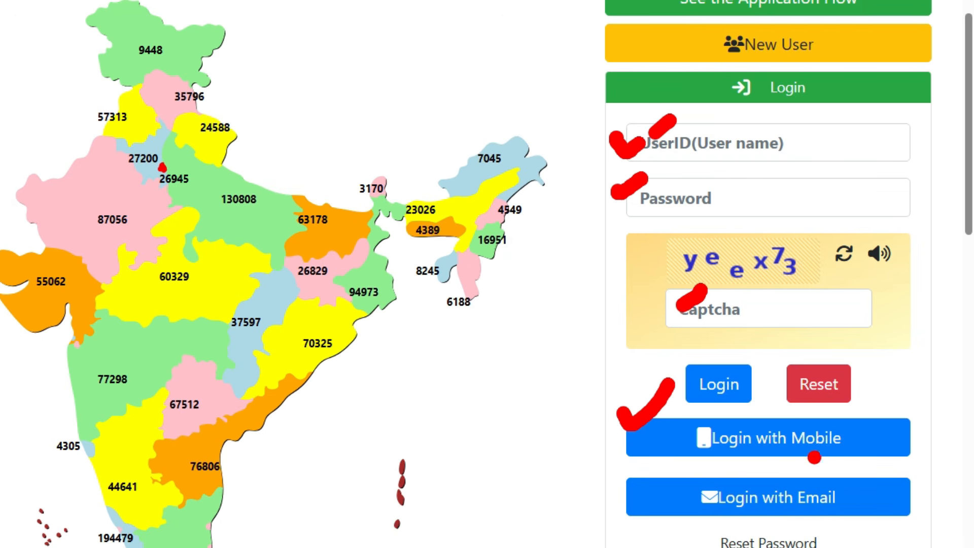
pyautogui.moveTo(649, 479); pyautogui.dragTo(700, 459)
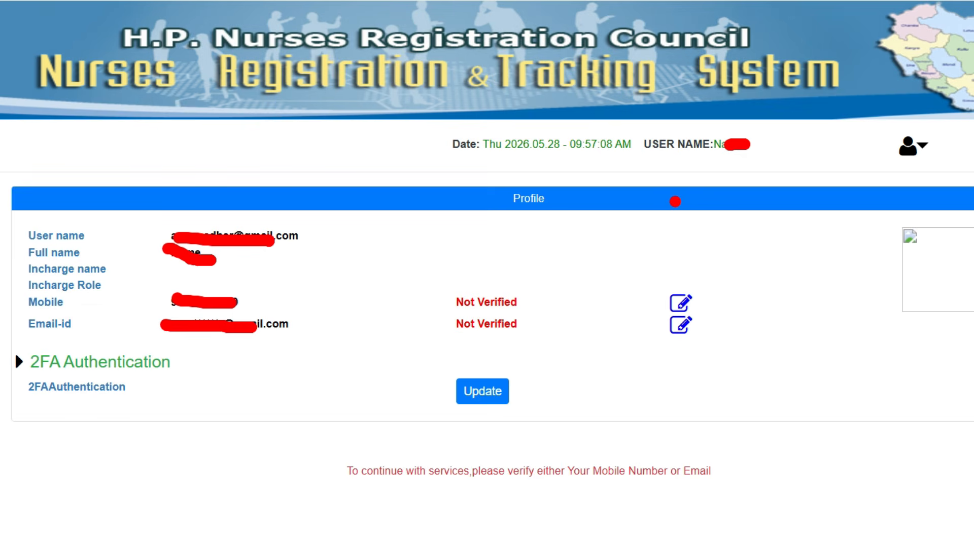
pyautogui.moveTo(4, 165)
pyautogui.mouseDown()
pyautogui.moveTo(23, 140)
pyautogui.moveTo(86, 105)
pyautogui.mouseUp()
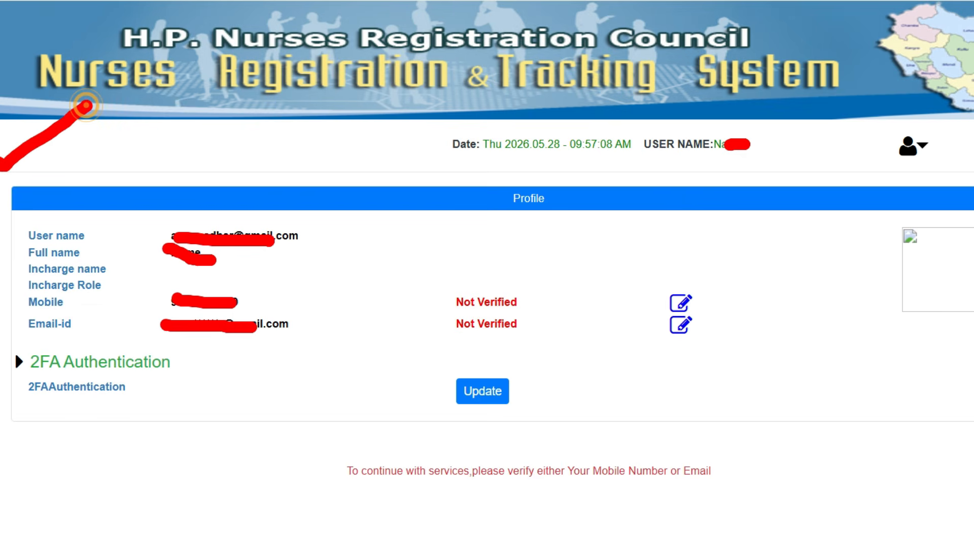
pyautogui.moveTo(7, 246); pyautogui.dragTo(36, 222)
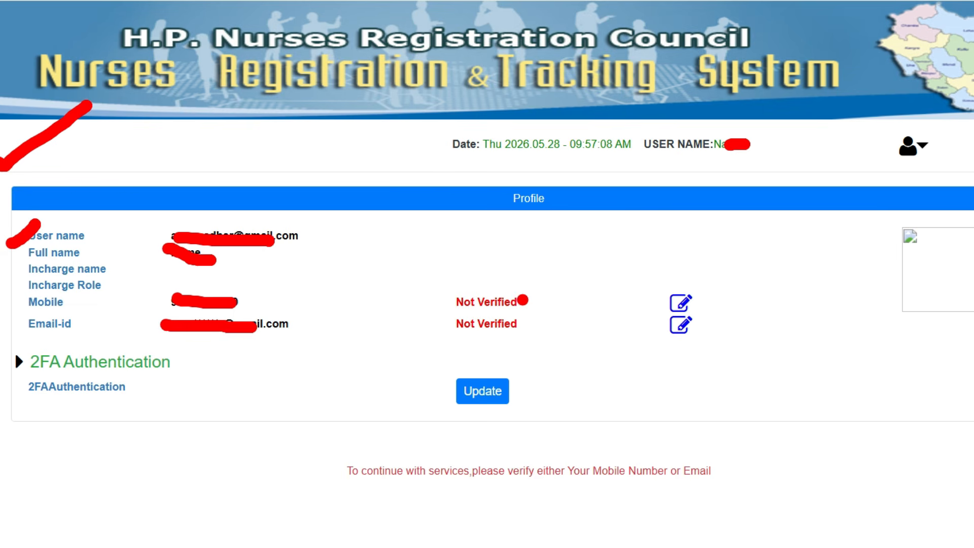
pyautogui.moveTo(532, 298); pyautogui.dragTo(572, 283)
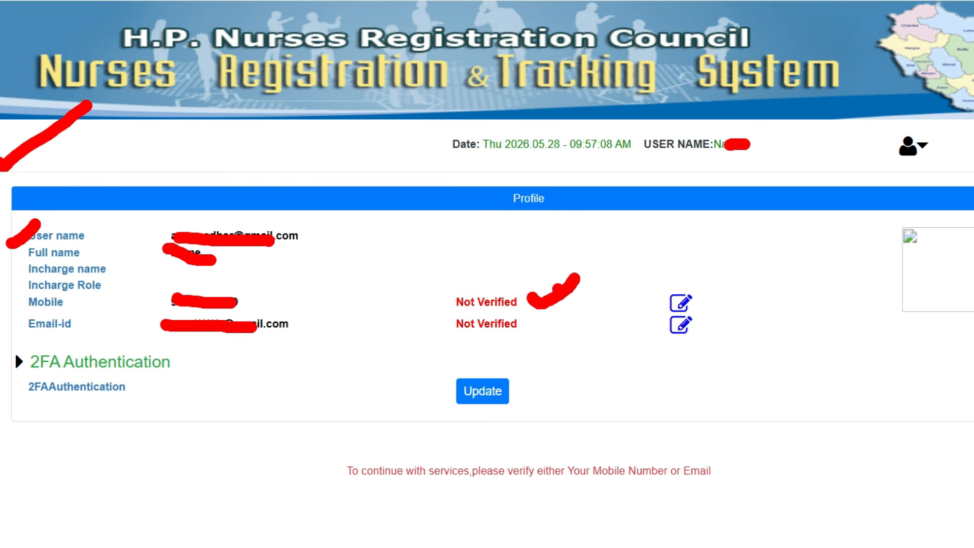
pyautogui.moveTo(521, 332); pyautogui.dragTo(570, 318)
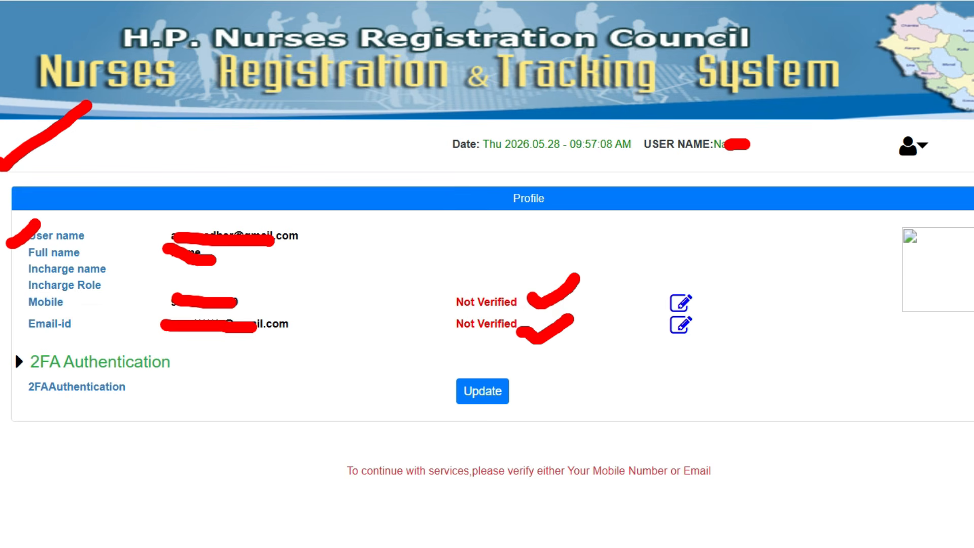
pyautogui.moveTo(449, 378)
pyautogui.mouseDown()
pyautogui.moveTo(439, 382)
pyautogui.moveTo(504, 445)
pyautogui.moveTo(515, 358)
pyautogui.moveTo(431, 368)
pyautogui.mouseUp()
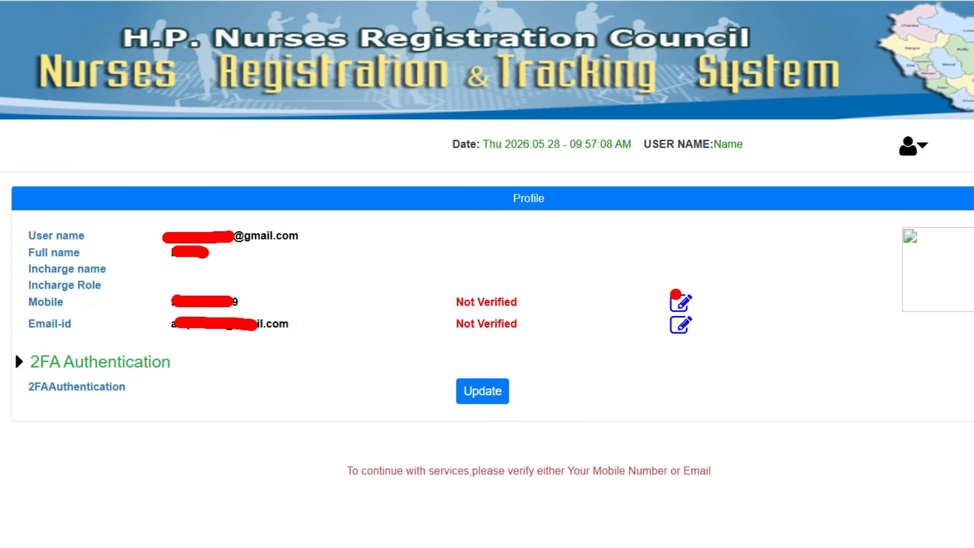
pyautogui.moveTo(675, 295)
pyautogui.mouseDown()
pyautogui.moveTo(682, 300)
pyautogui.moveTo(700, 277)
pyautogui.moveTo(697, 300)
pyautogui.mouseUp()
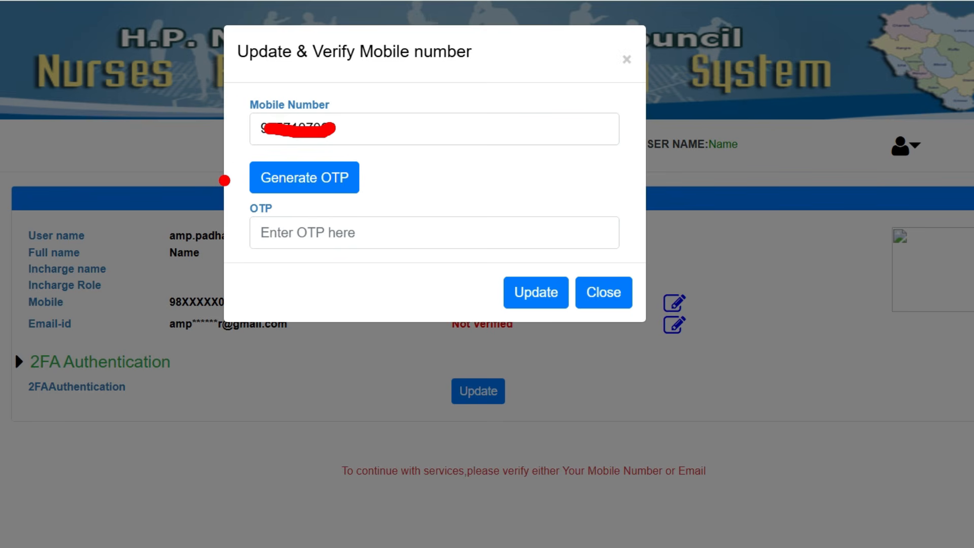
# Step: Submit the OTP and acknowledge the alert so Mobile shows as Verified
pyautogui.moveTo(217, 178); pyautogui.dragTo(260, 168)
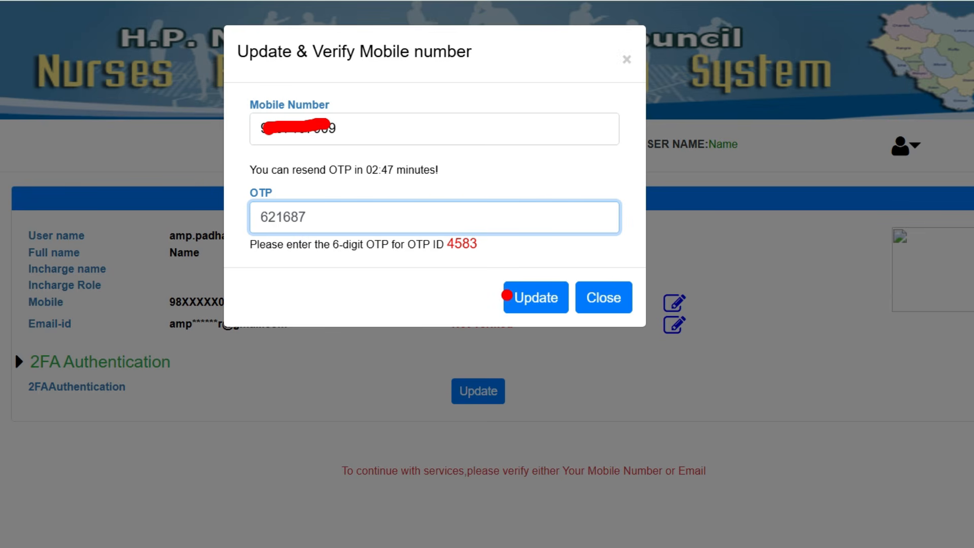
pyautogui.click(507, 297)
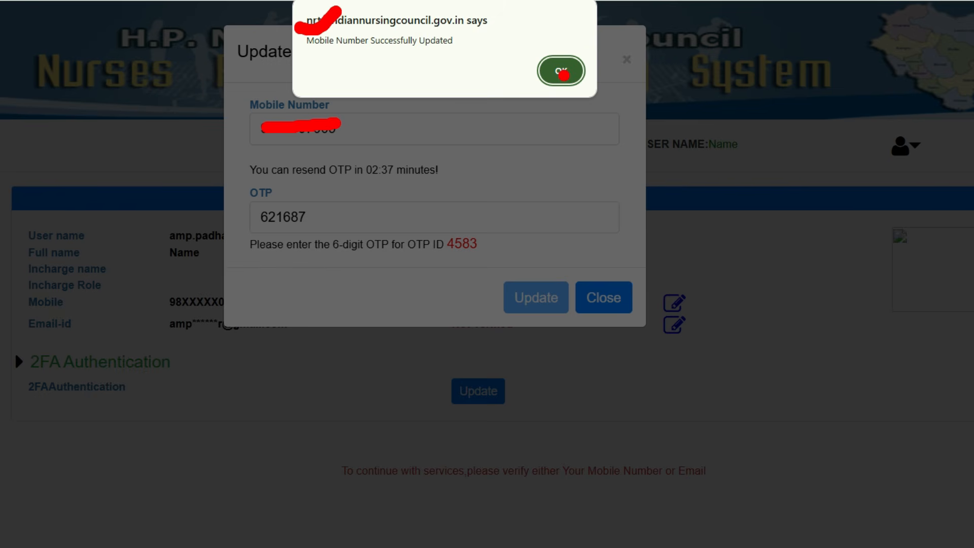
pyautogui.click(562, 73)
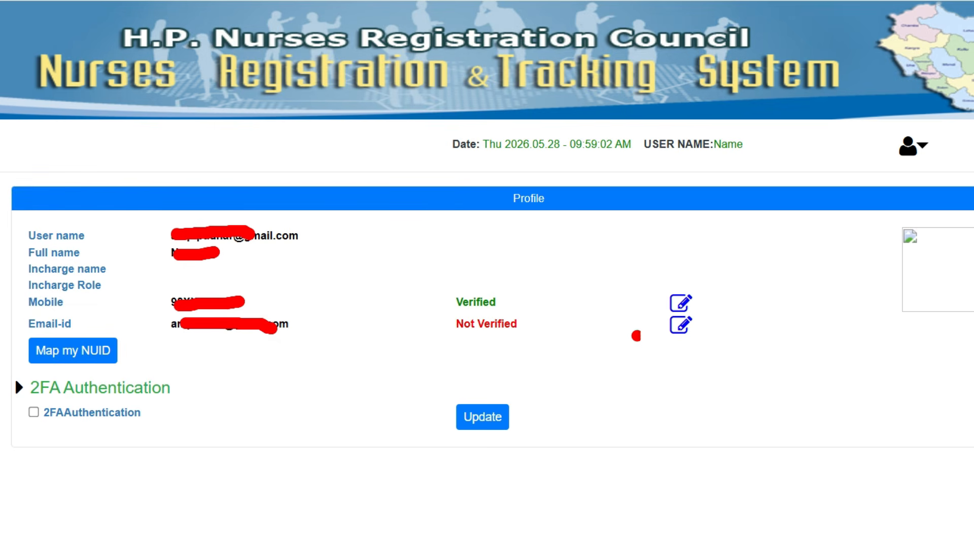
# Step: Begin updating the account's e-mail address on the Profile page
pyautogui.click(688, 326)
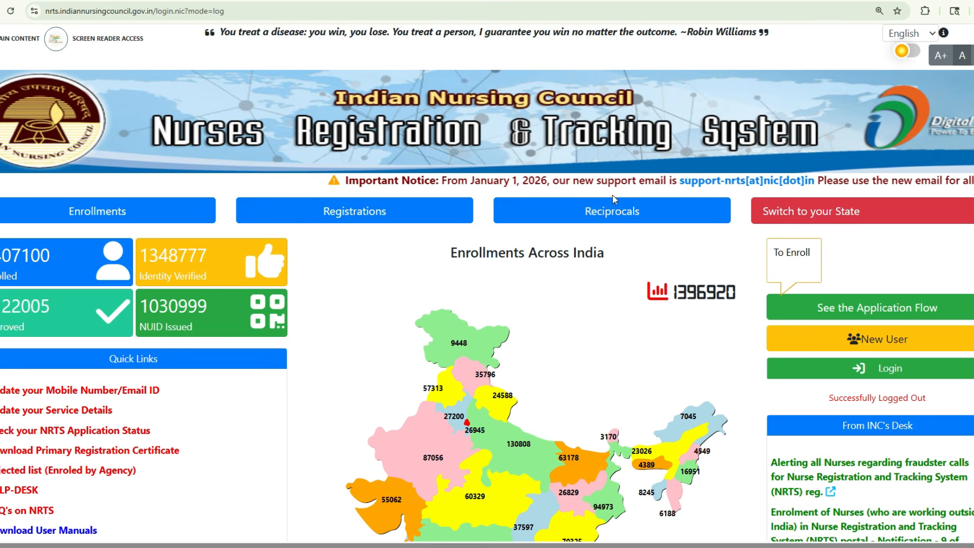
# Step: Open the Login form and sign back in to reach the nurse dashboard
pyautogui.click(876, 374)
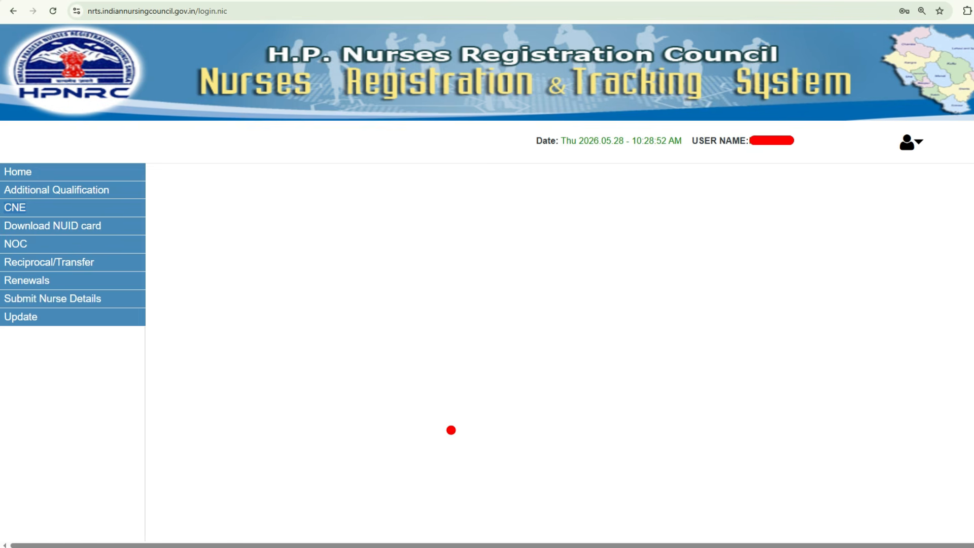
pyautogui.click(207, 46)
pyautogui.moveTo(207, 46); pyautogui.dragTo(268, 14)
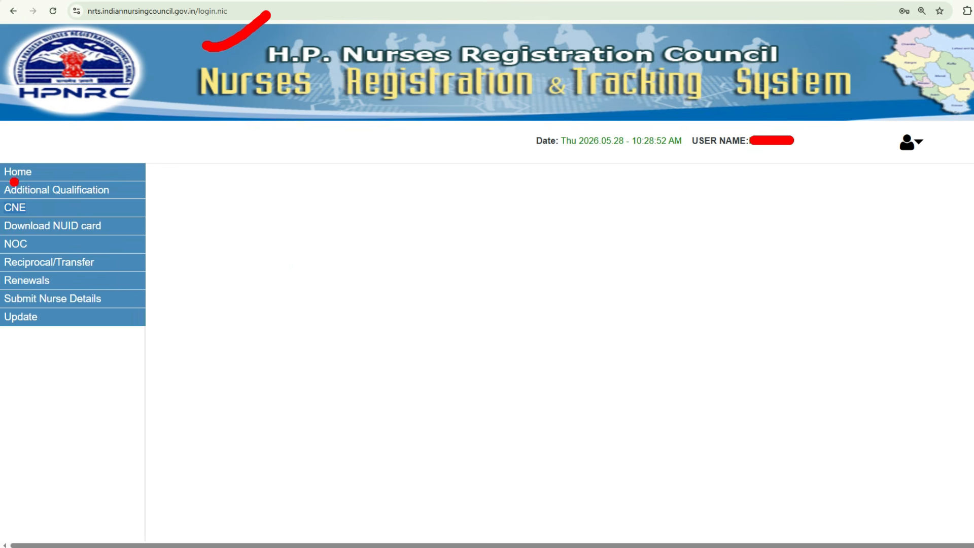
pyautogui.moveTo(3, 325); pyautogui.dragTo(58, 325)
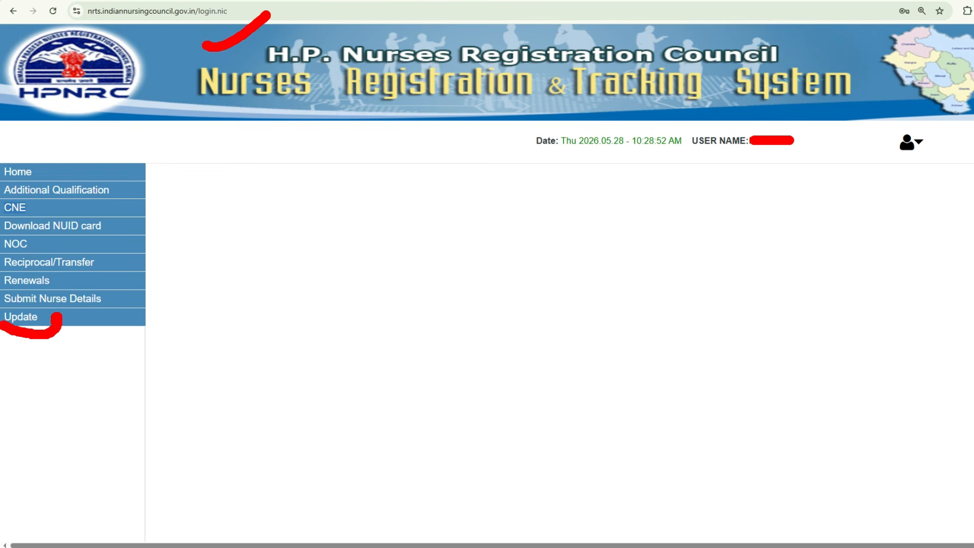
# Step: Go to Update in the sidebar and choose 'Click here to Register' for a new registration
pyautogui.click(24, 324)
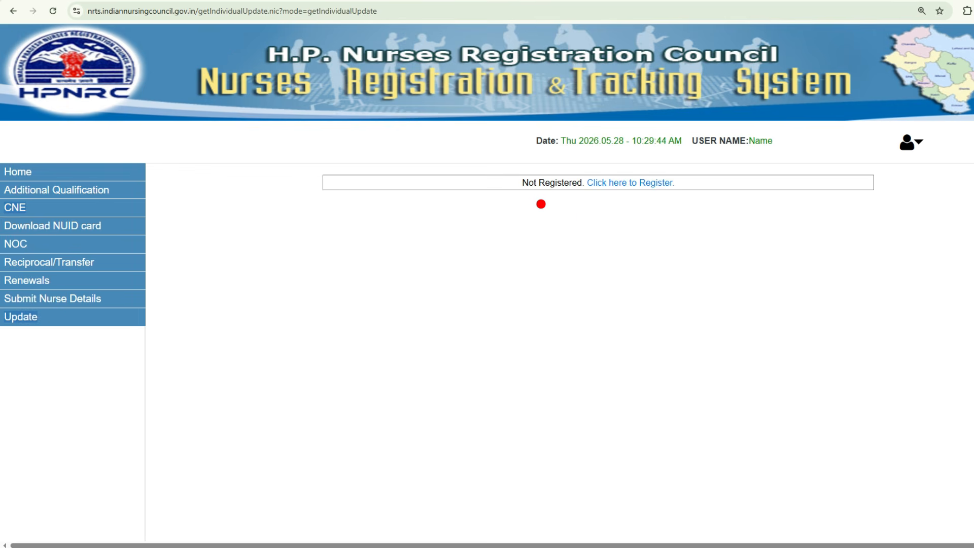
pyautogui.moveTo(540, 204); pyautogui.dragTo(678, 205)
pyautogui.click(618, 169)
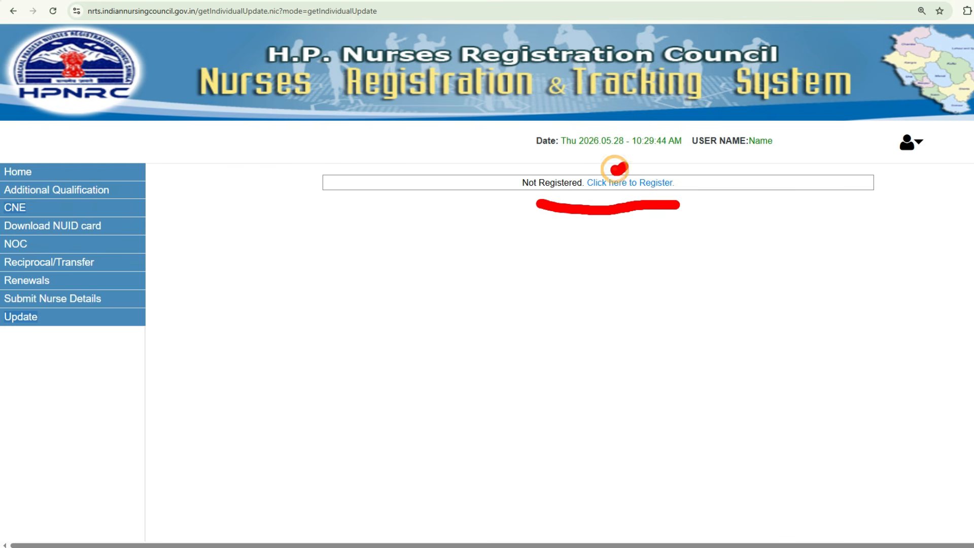
pyautogui.moveTo(617, 171); pyautogui.dragTo(643, 152)
pyautogui.click(666, 183)
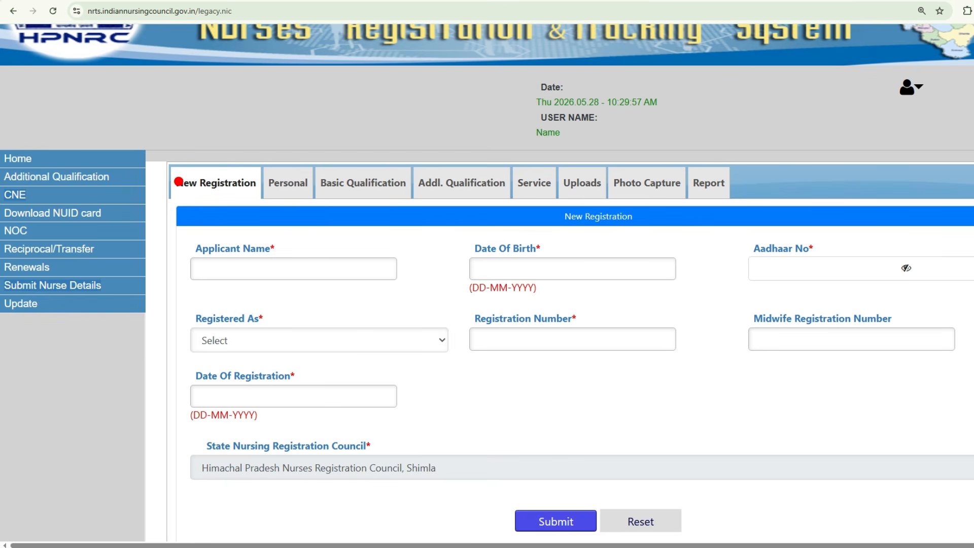
pyautogui.moveTo(177, 173); pyautogui.dragTo(214, 152)
pyautogui.moveTo(270, 173); pyautogui.dragTo(294, 157)
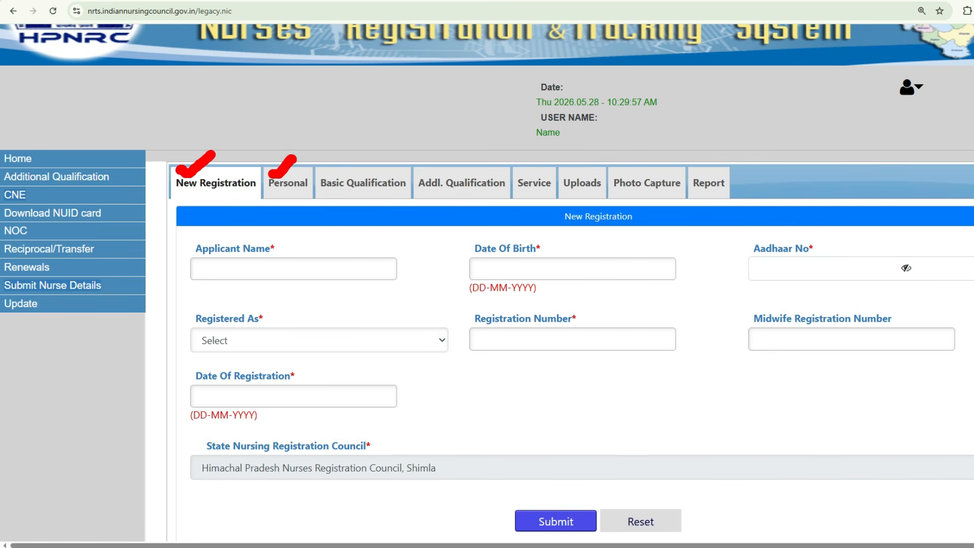
pyautogui.moveTo(355, 176); pyautogui.dragTo(377, 156)
pyautogui.moveTo(456, 181); pyautogui.dragTo(471, 157)
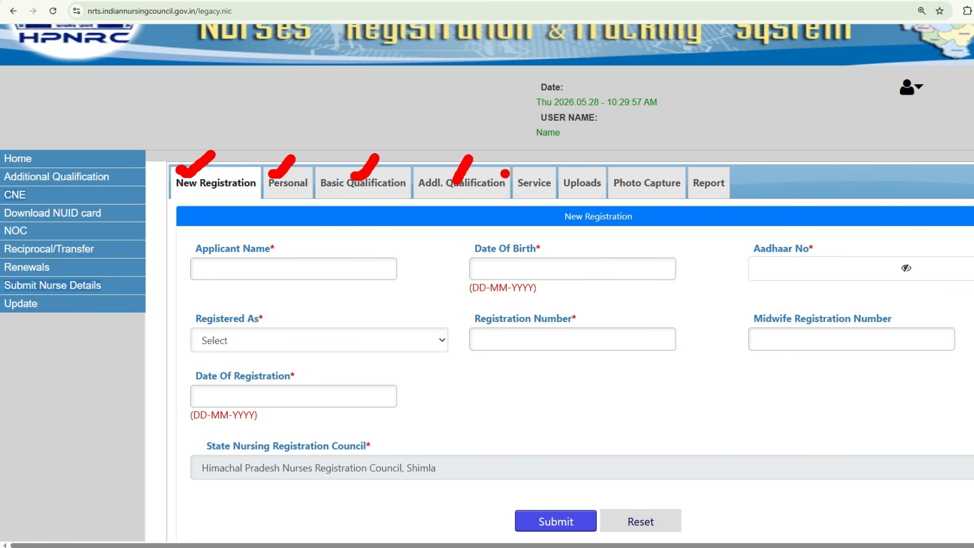
pyautogui.moveTo(527, 181)
pyautogui.mouseDown()
pyautogui.moveTo(551, 168)
pyautogui.moveTo(588, 177)
pyautogui.moveTo(603, 169)
pyautogui.mouseUp()
pyautogui.moveTo(621, 181); pyautogui.dragTo(716, 163)
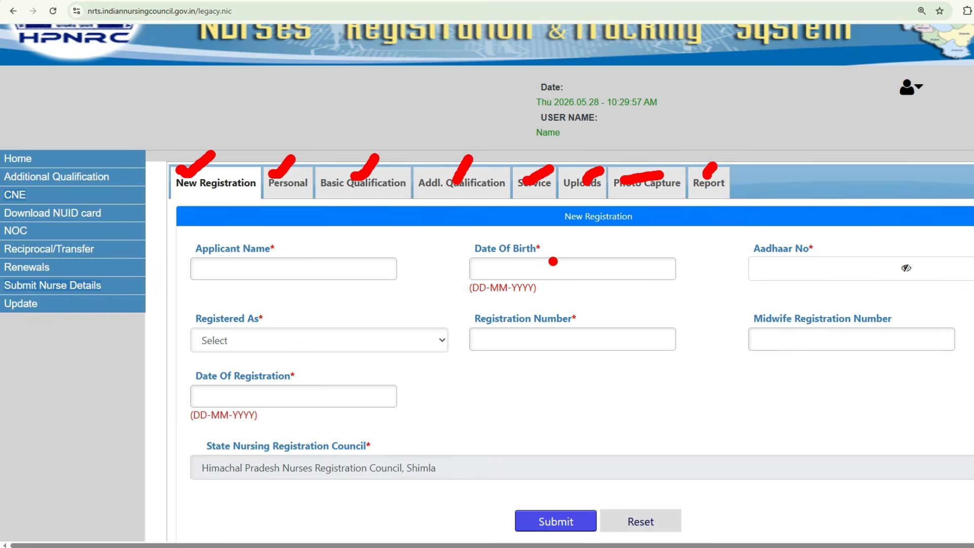
# Step: Review the Date Of Birth and Aadhaar No fields on the New Registration form
pyautogui.press('Escape')
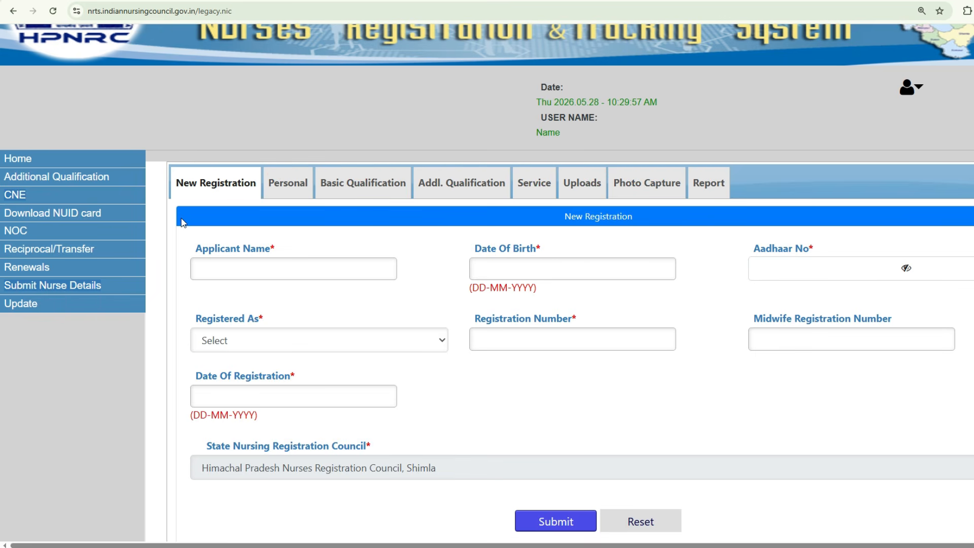
pyautogui.hotkey('ctrl', '2')
pyautogui.moveTo(172, 168)
pyautogui.mouseDown()
pyautogui.moveTo(181, 178)
pyautogui.moveTo(210, 129)
pyautogui.mouseUp()
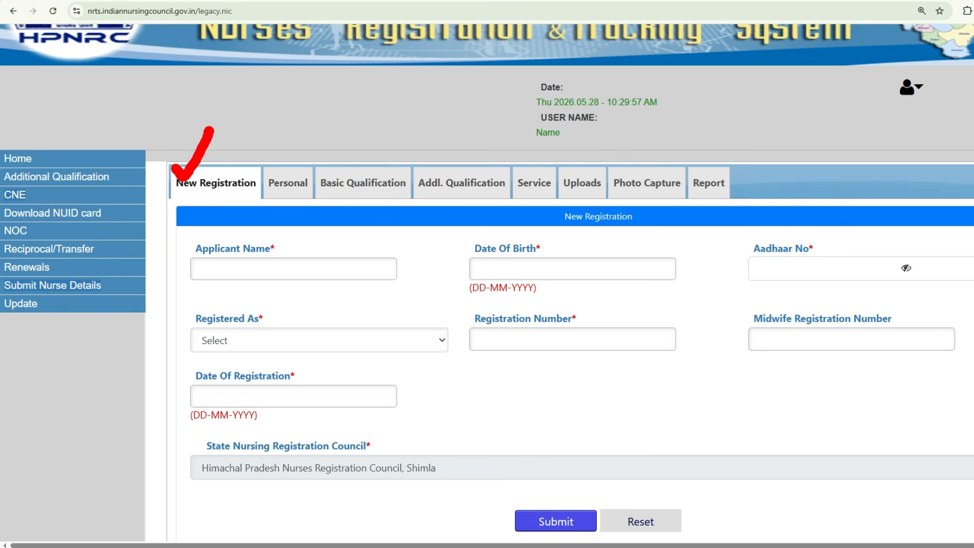
pyautogui.moveTo(178, 248)
pyautogui.mouseDown()
pyautogui.moveTo(186, 253)
pyautogui.moveTo(216, 227)
pyautogui.mouseUp()
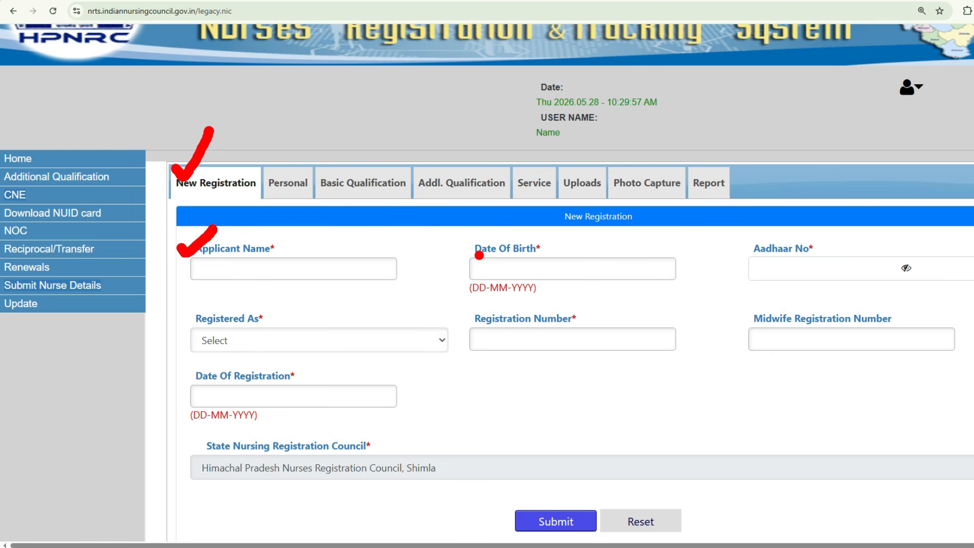
pyautogui.moveTo(480, 255); pyautogui.dragTo(507, 247)
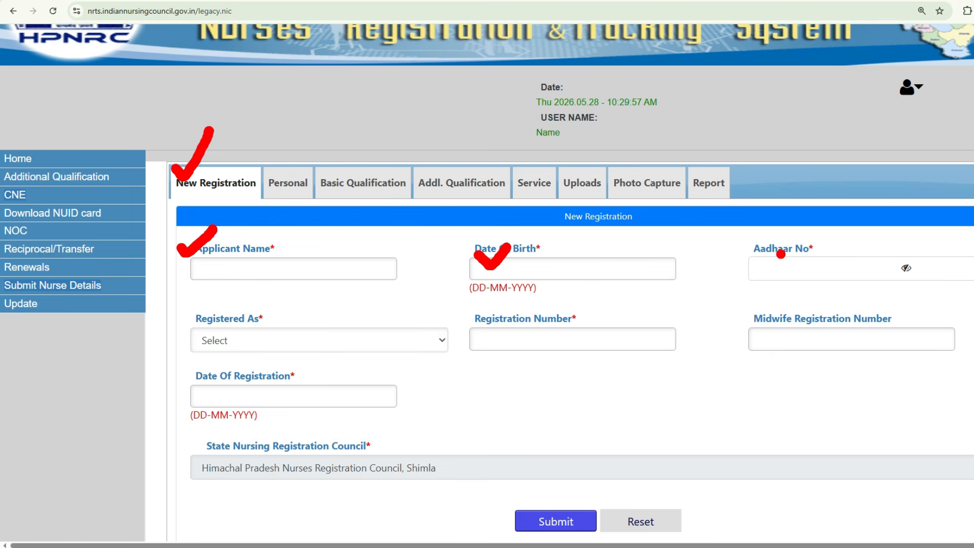
pyautogui.moveTo(751, 256)
pyautogui.mouseDown()
pyautogui.moveTo(763, 267)
pyautogui.moveTo(790, 237)
pyautogui.mouseUp()
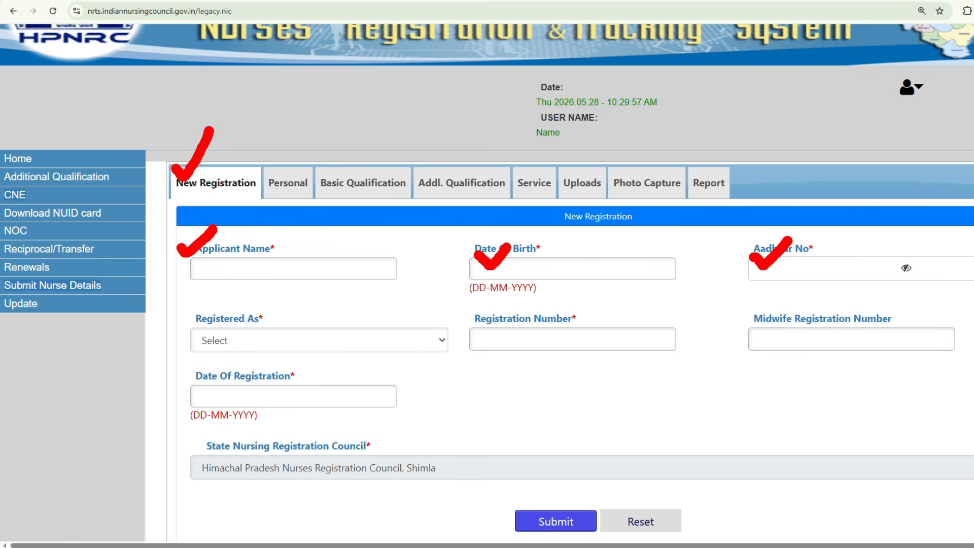
# Step: Set Registered As to RN&RM, check registration date and council, and submit
pyautogui.click(292, 339)
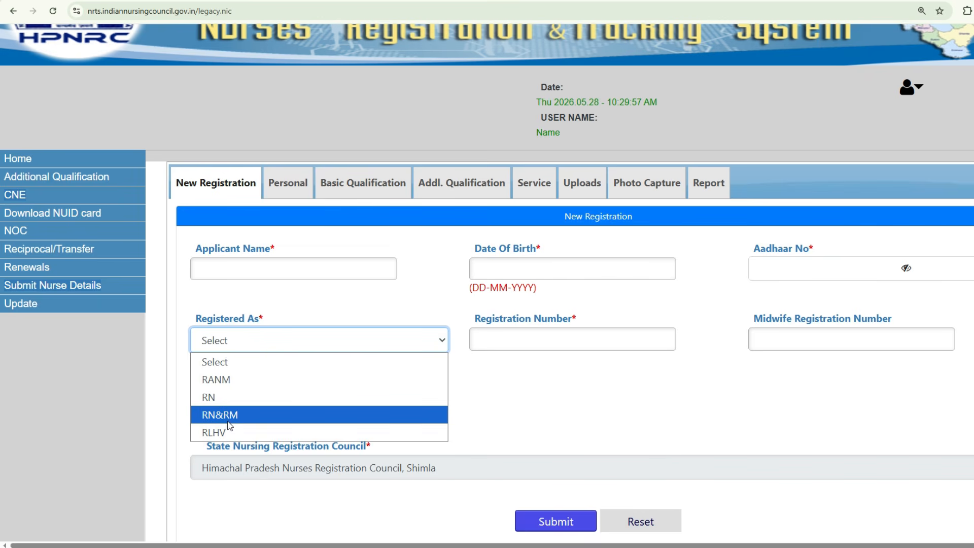
pyautogui.click(211, 417)
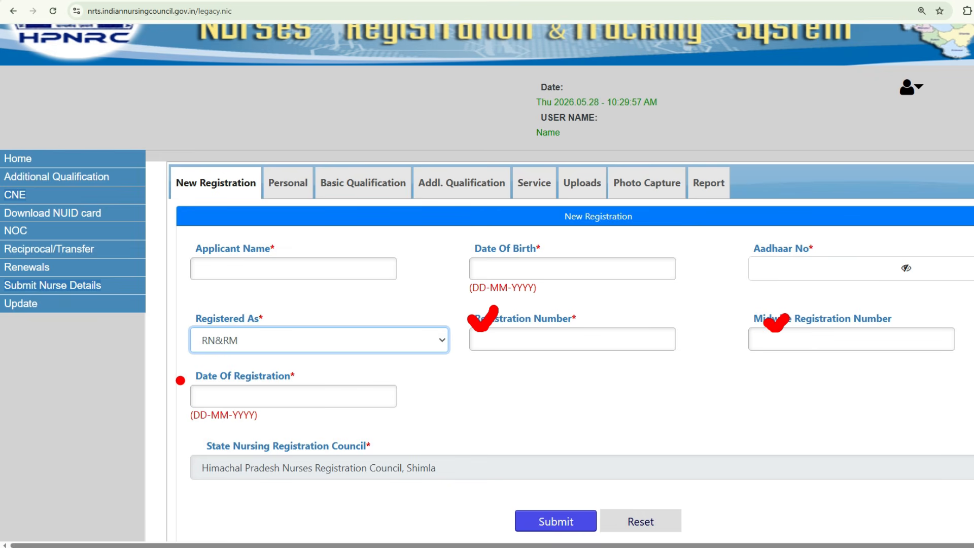
pyautogui.moveTo(180, 380); pyautogui.dragTo(203, 363)
pyautogui.moveTo(181, 455); pyautogui.dragTo(200, 456)
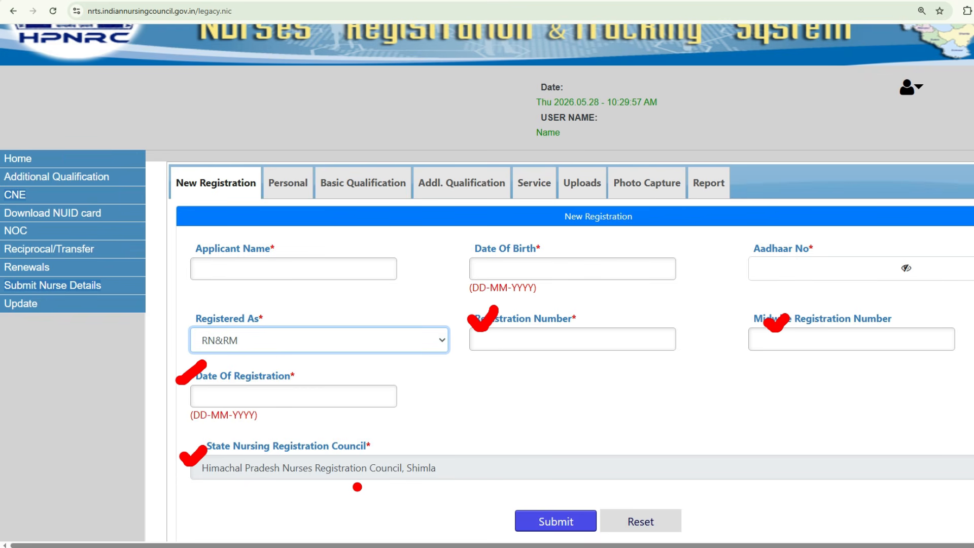
pyautogui.moveTo(489, 513); pyautogui.dragTo(524, 500)
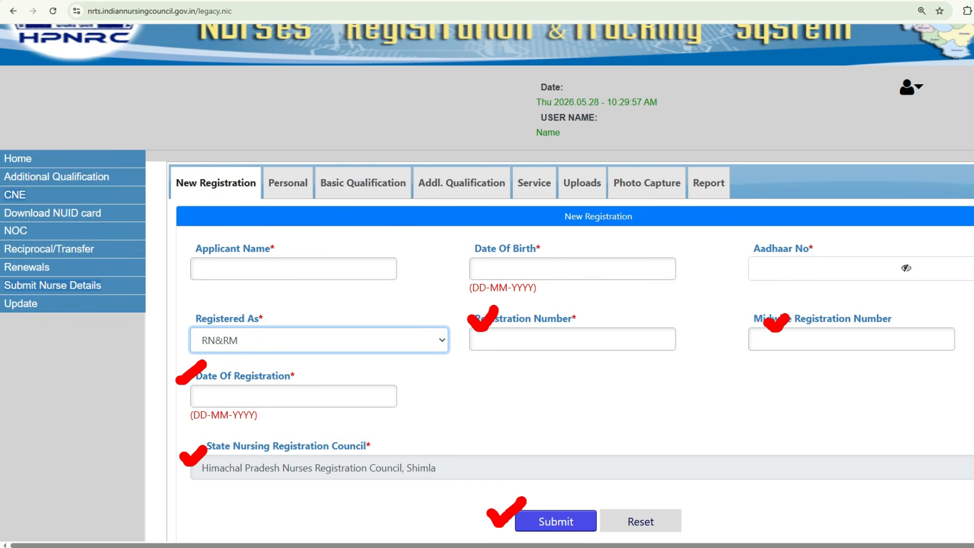
pyautogui.click(528, 520)
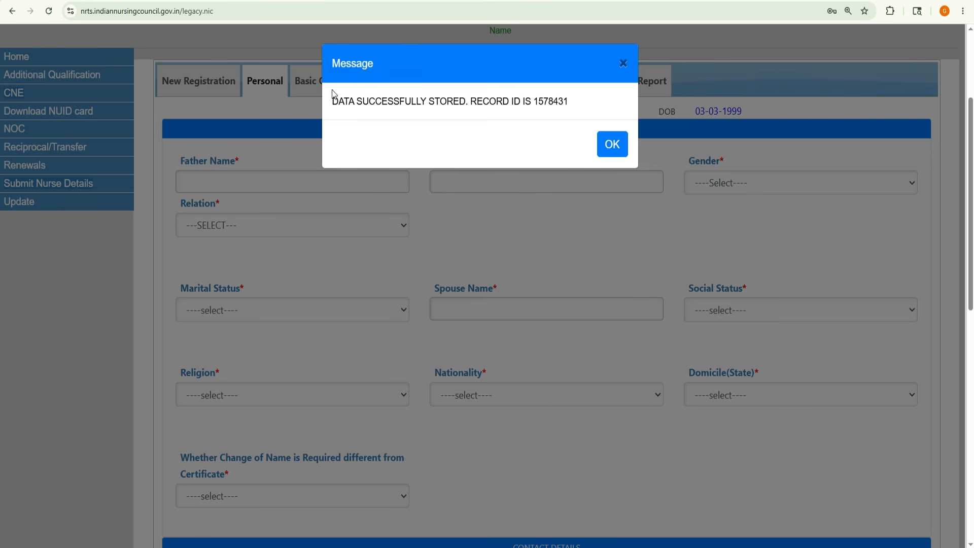
# Step: Dismiss the data-stored confirmation and mark the Personal details, Father Name and Mother Name fields
pyautogui.moveTo(333, 98); pyautogui.dragTo(567, 100)
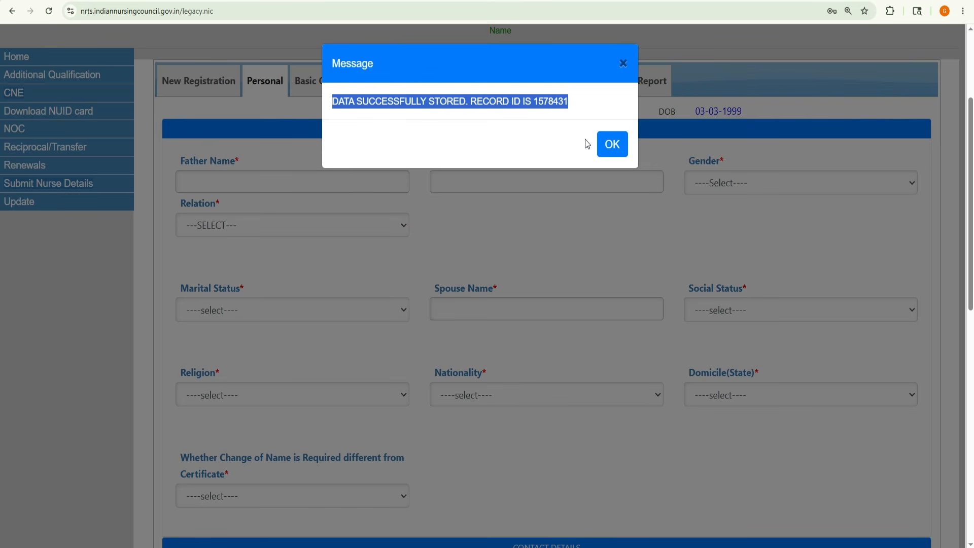
pyautogui.click(614, 152)
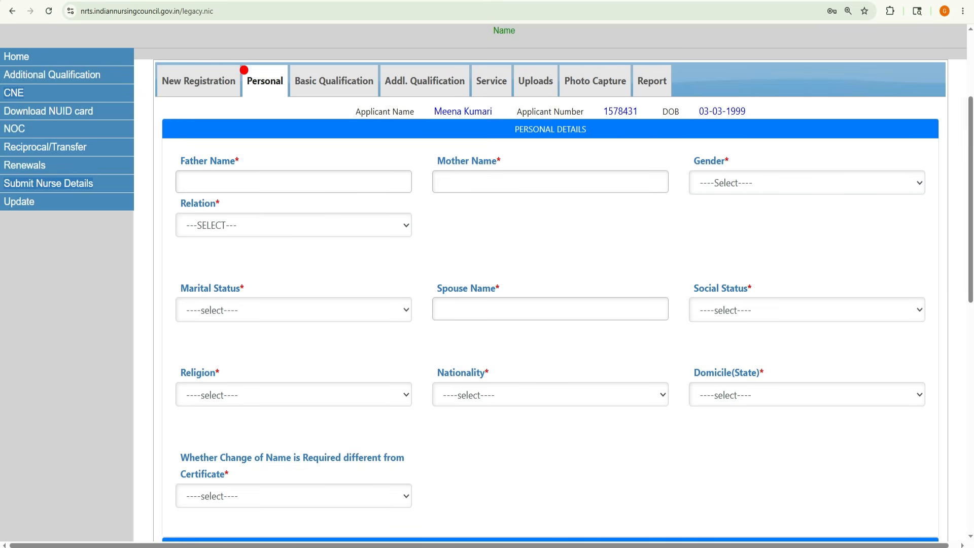
pyautogui.moveTo(240, 64); pyautogui.dragTo(273, 44)
pyautogui.moveTo(175, 175)
pyautogui.mouseDown()
pyautogui.moveTo(187, 191)
pyautogui.moveTo(205, 169)
pyautogui.mouseUp()
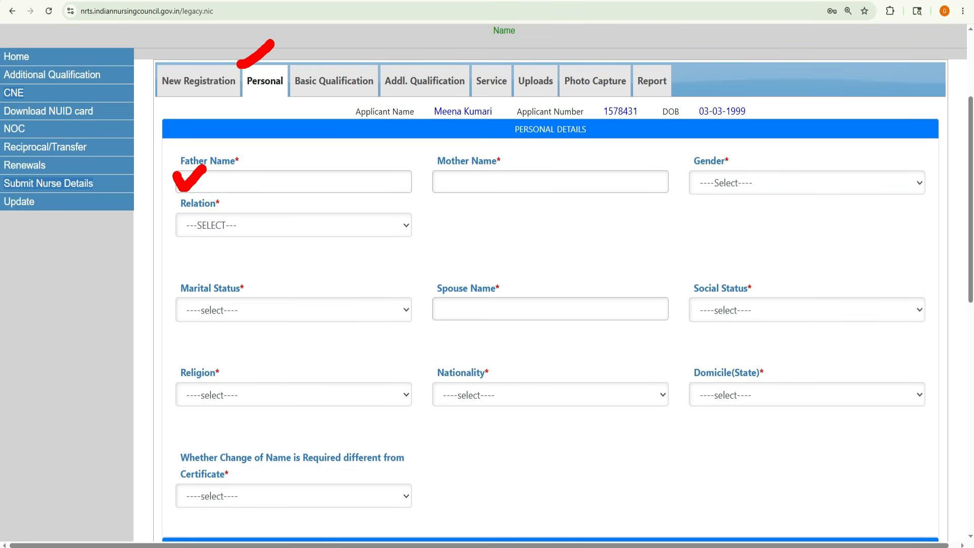
pyautogui.moveTo(444, 177); pyautogui.dragTo(482, 156)
pyautogui.press('Escape')
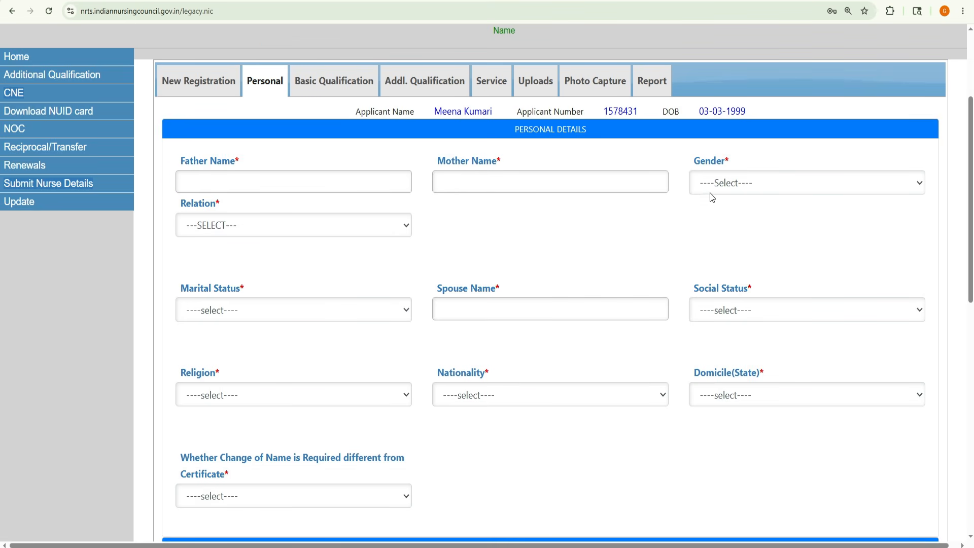
# Step: Set gender Female, relation D/O, marital status Single and social status OBC
pyautogui.click(710, 192)
pyautogui.click(714, 242)
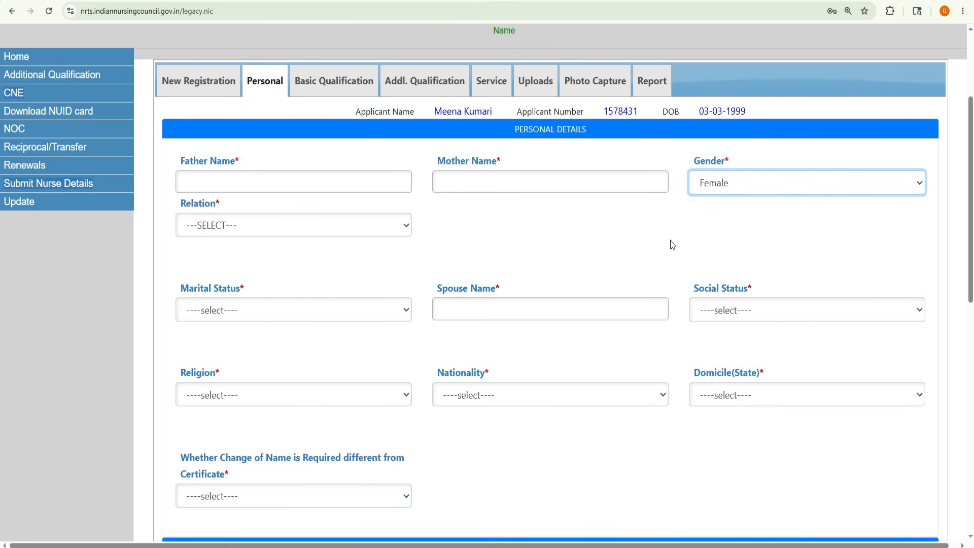
pyautogui.click(251, 231)
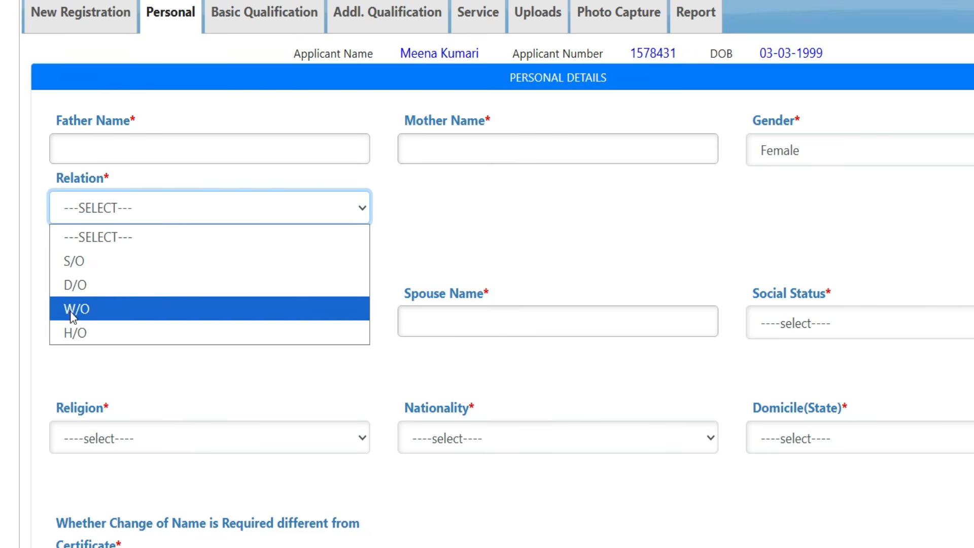
pyautogui.click(72, 294)
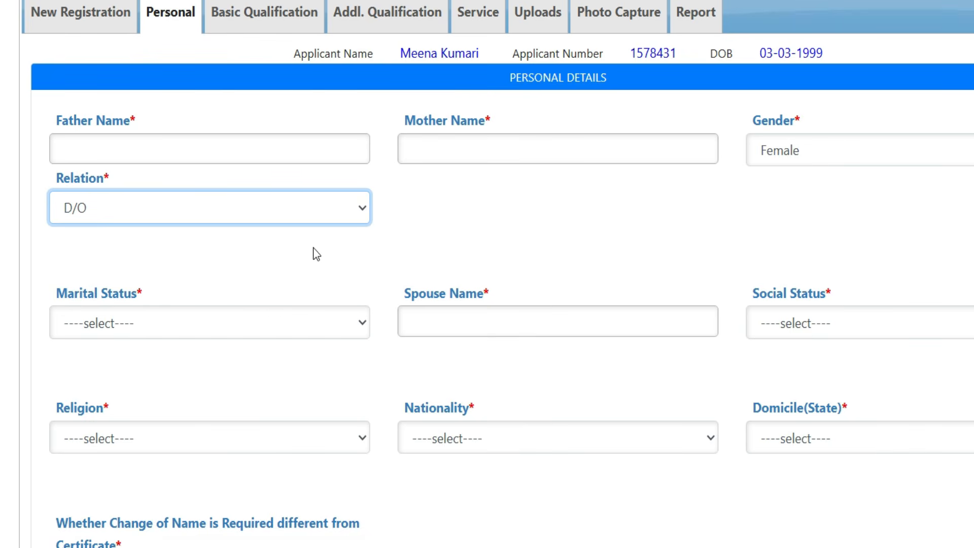
pyautogui.click(152, 323)
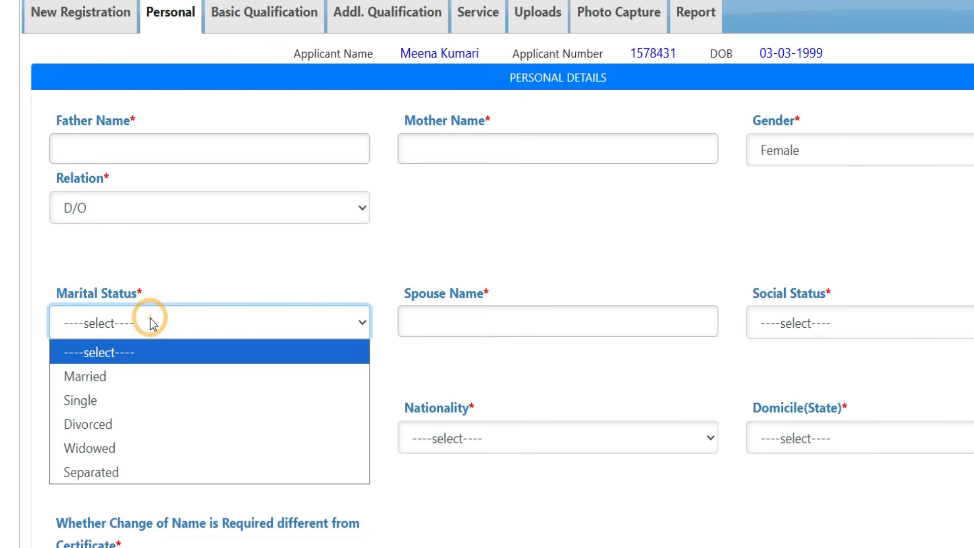
pyautogui.click(92, 400)
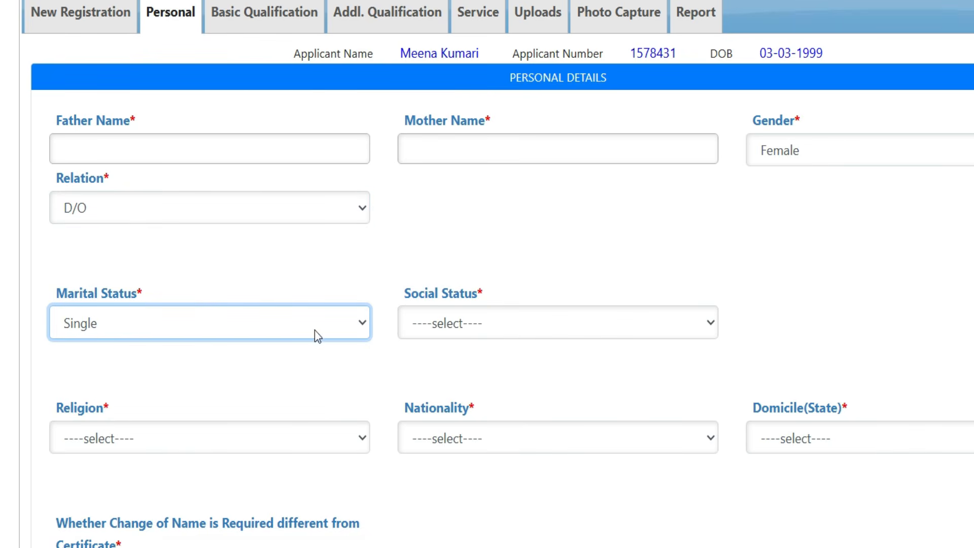
pyautogui.moveTo(417, 294); pyautogui.dragTo(438, 301)
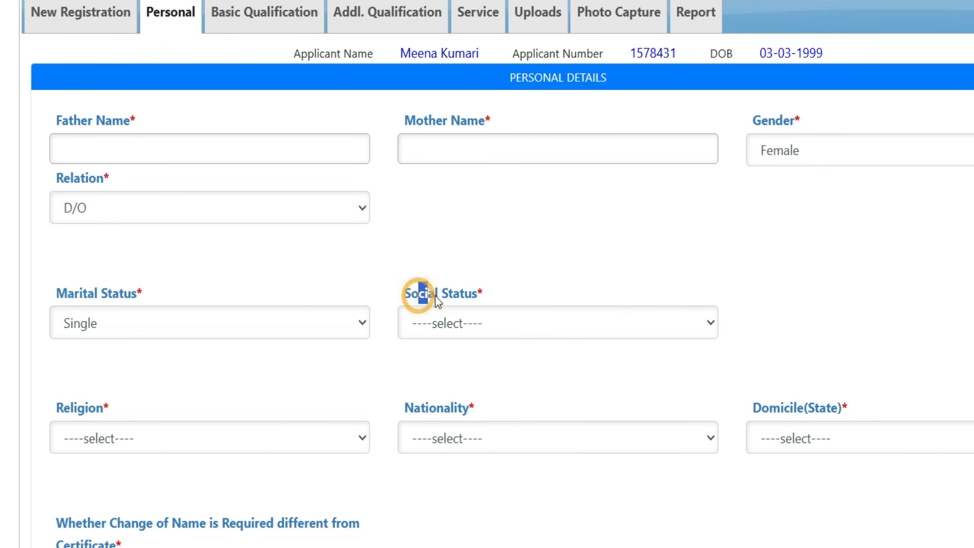
pyautogui.click(447, 321)
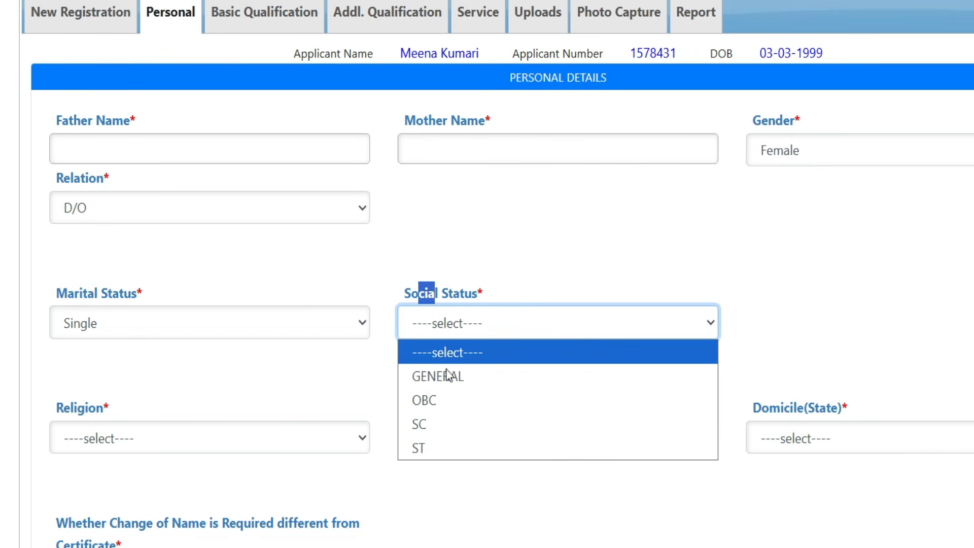
pyautogui.click(429, 392)
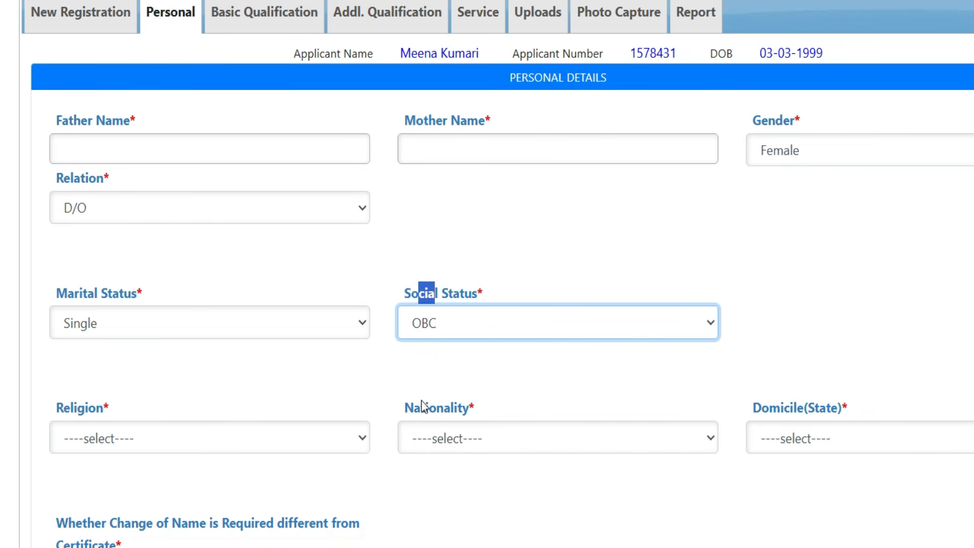
# Step: Choose religion HINDU, nationality INDIA and domicile state HIMACHAL PRADESH
pyautogui.click(67, 429)
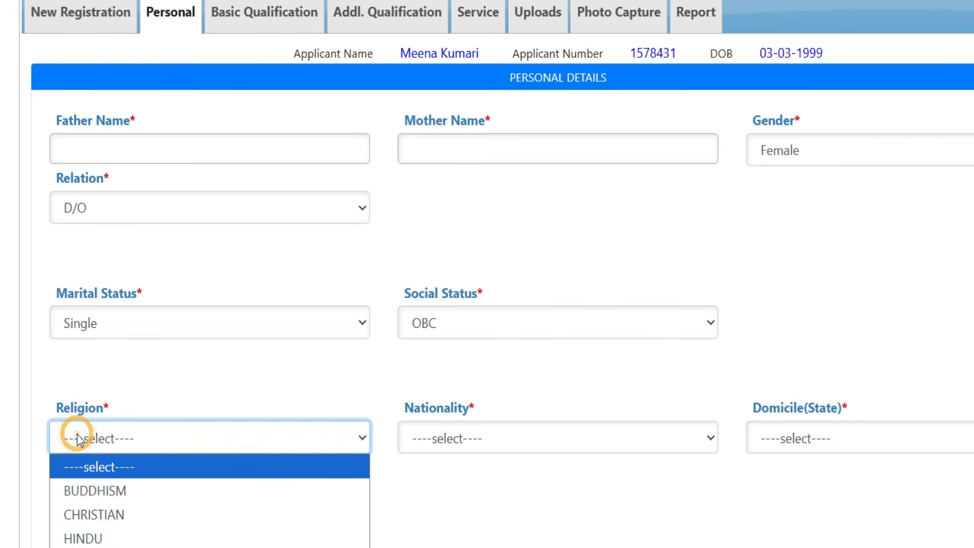
pyautogui.click(95, 538)
pyautogui.click(454, 447)
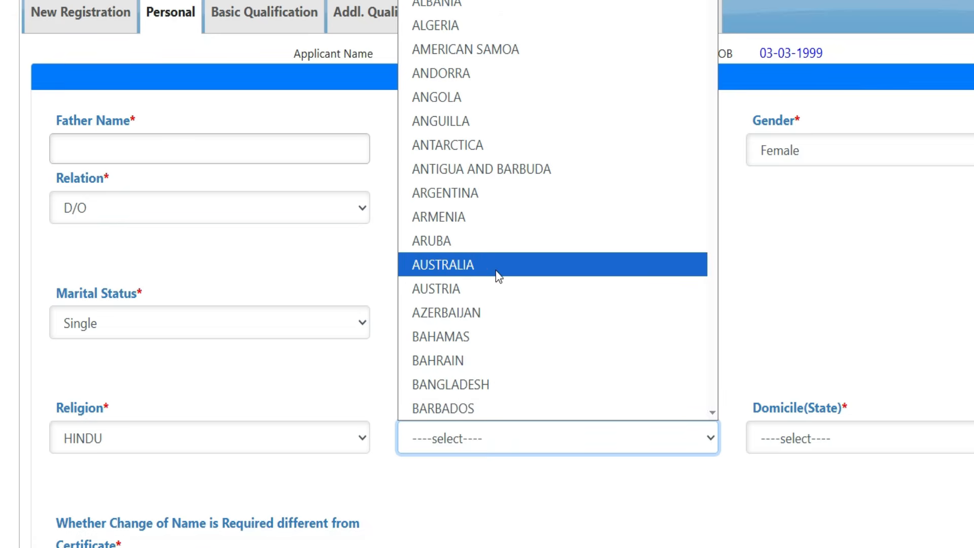
pyautogui.scroll(-15, 463, 296)
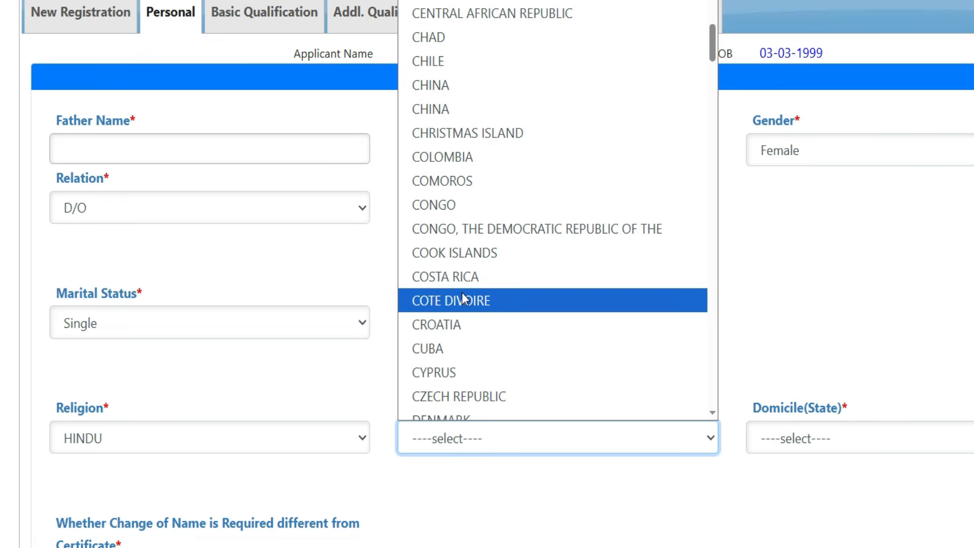
pyautogui.scroll(1, 462, 298)
pyautogui.scroll(-9, 456, 305)
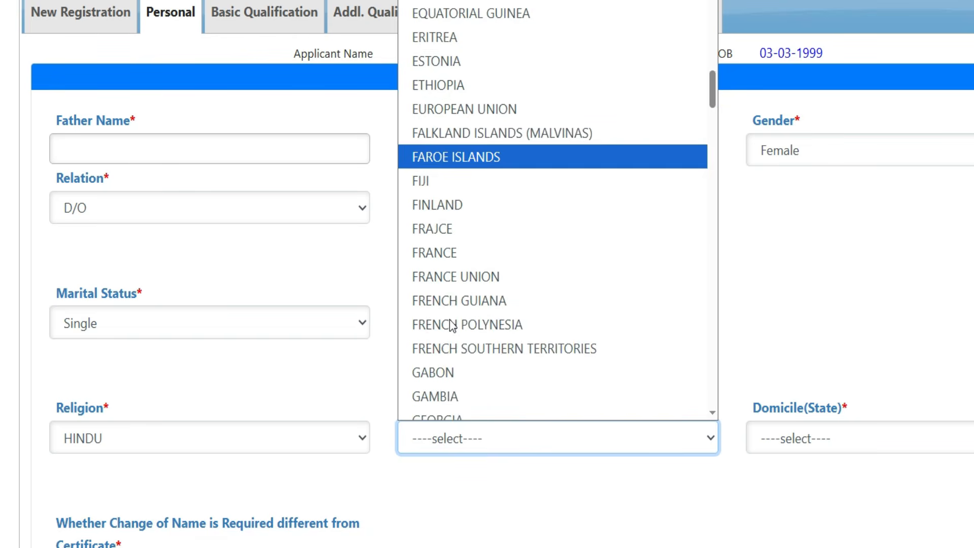
pyautogui.scroll(-8, 446, 322)
pyautogui.click(446, 300)
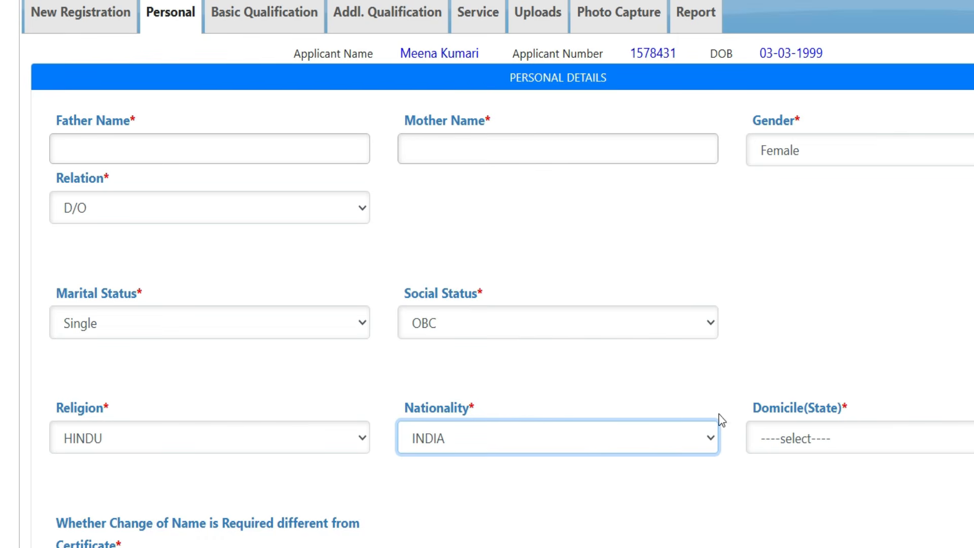
pyautogui.click(781, 433)
pyautogui.click(803, 266)
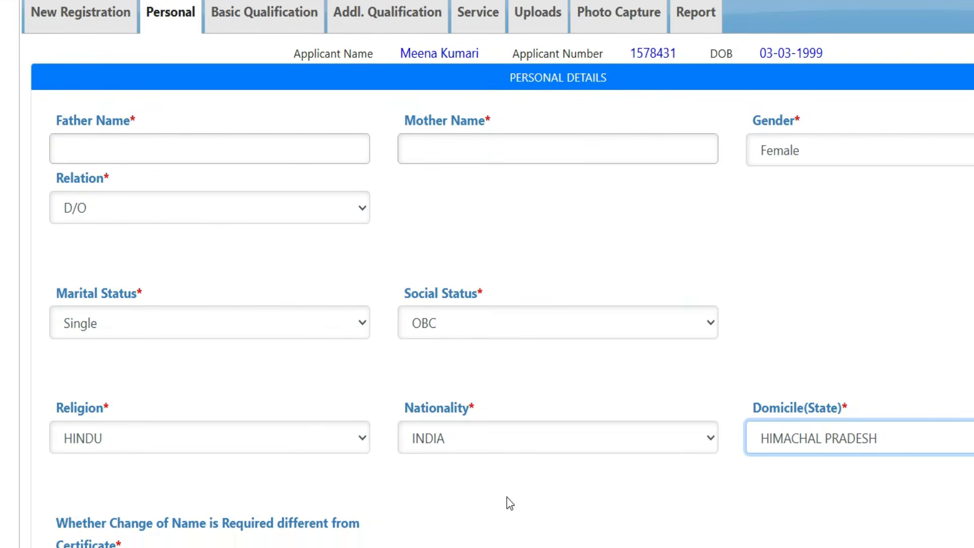
# Step: Answer No to the change-of-name question
pyautogui.scroll(-2, 507, 501)
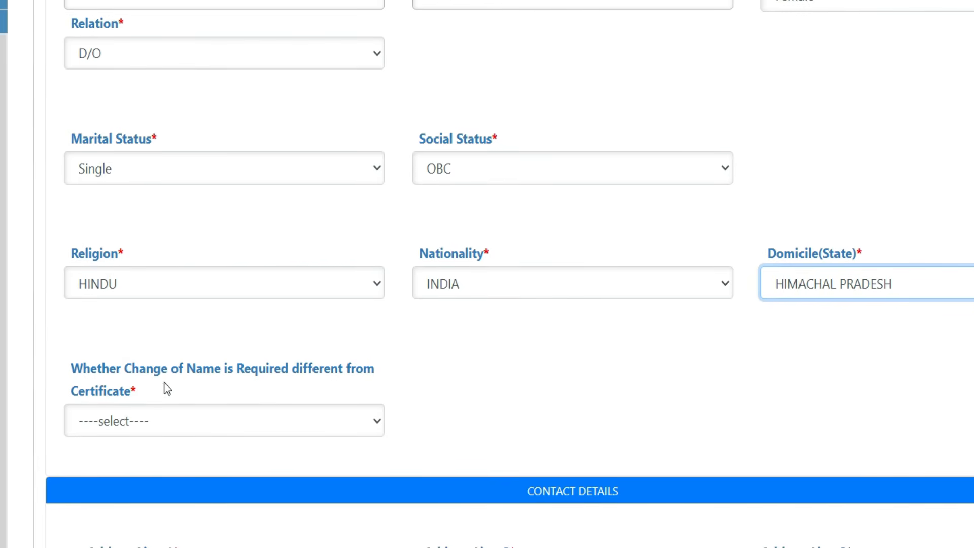
pyautogui.click(192, 421)
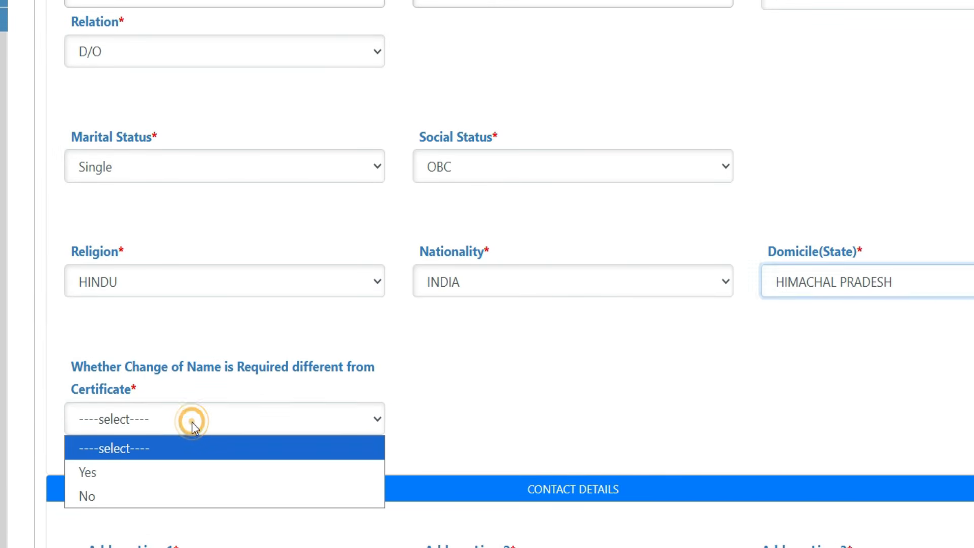
pyautogui.click(89, 497)
pyautogui.click(453, 411)
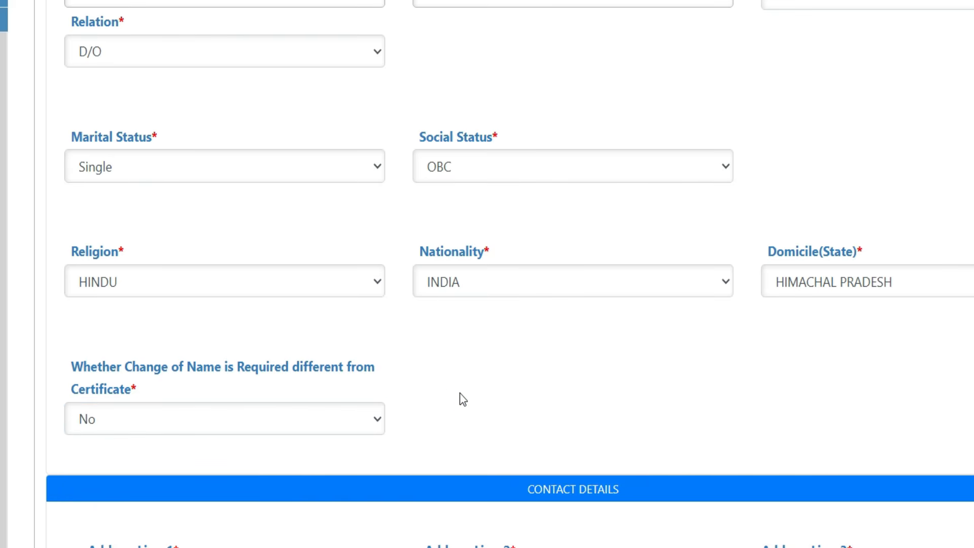
pyautogui.scroll(-7, 459, 394)
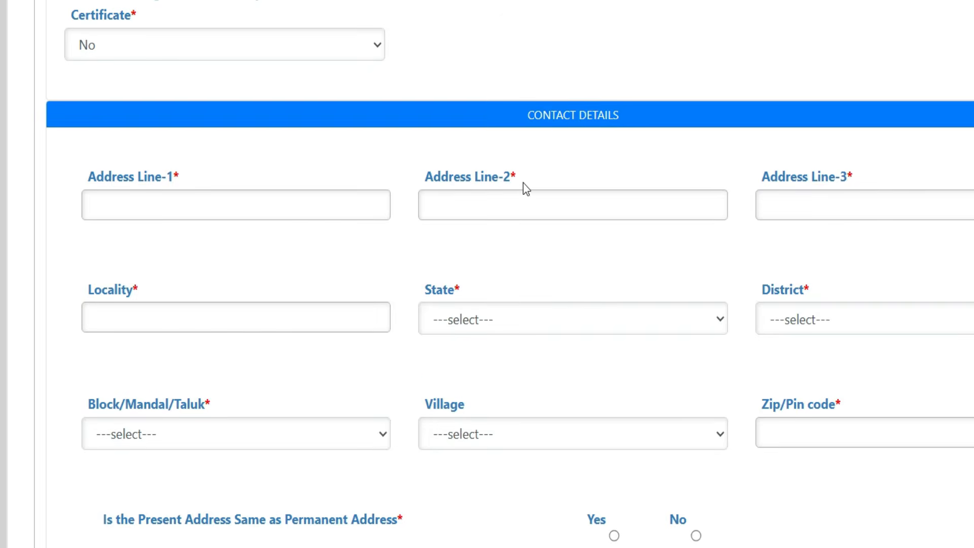
# Step: Mark the Contact Details address line and Locality fields as required on screen
pyautogui.moveTo(510, 116); pyautogui.dragTo(652, 117)
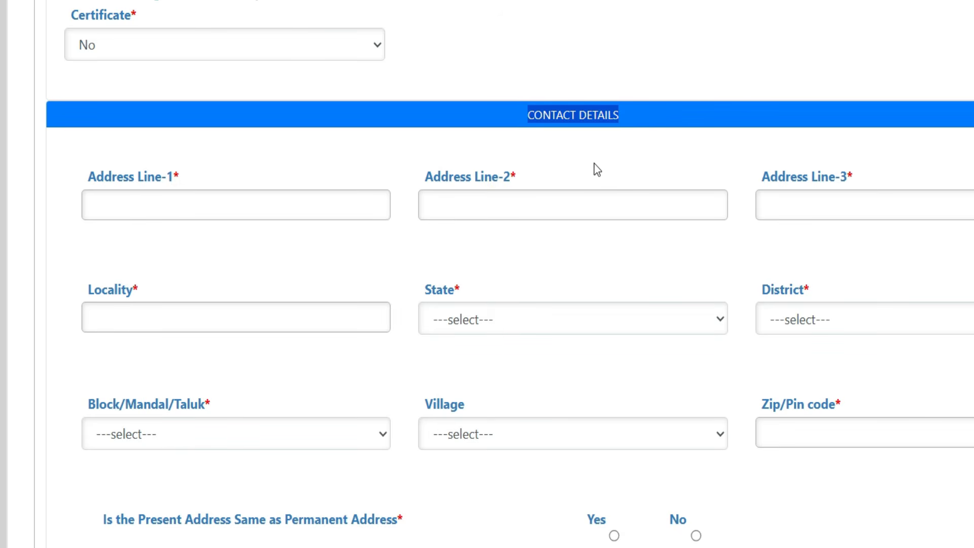
pyautogui.click(145, 207)
pyautogui.moveTo(144, 207); pyautogui.dragTo(196, 177)
pyautogui.moveTo(449, 214); pyautogui.dragTo(502, 185)
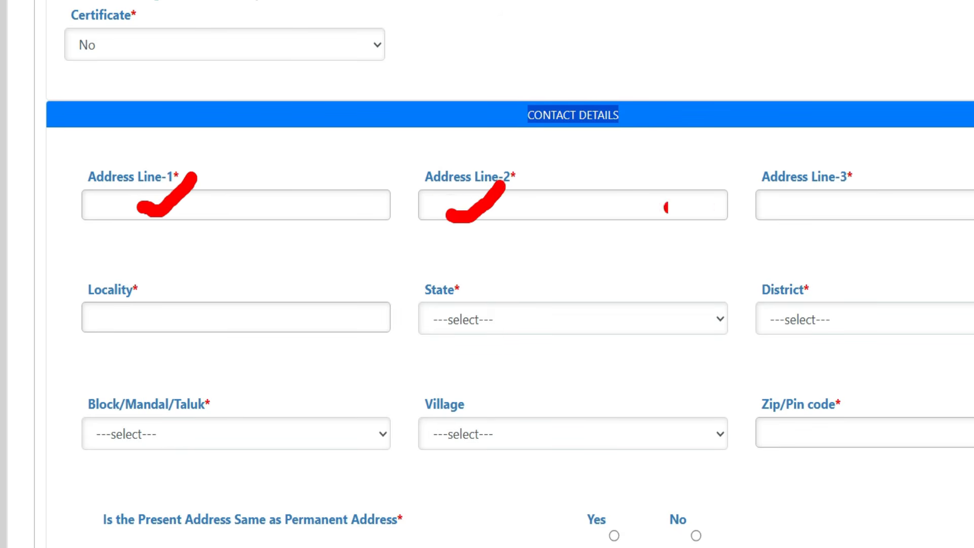
pyautogui.moveTo(796, 207); pyautogui.dragTo(835, 150)
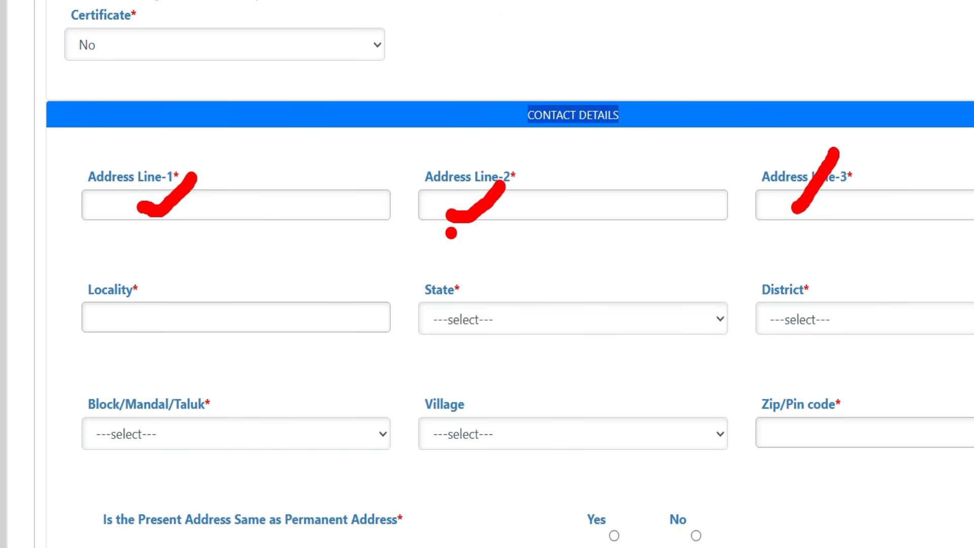
pyautogui.moveTo(233, 214); pyautogui.dragTo(244, 205)
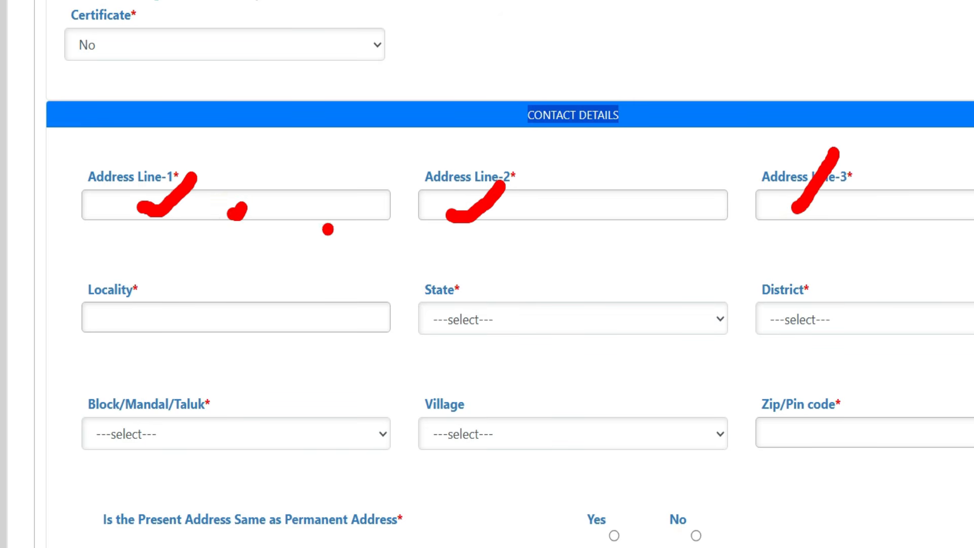
pyautogui.moveTo(524, 217); pyautogui.dragTo(542, 198)
pyautogui.moveTo(760, 207); pyautogui.dragTo(792, 176)
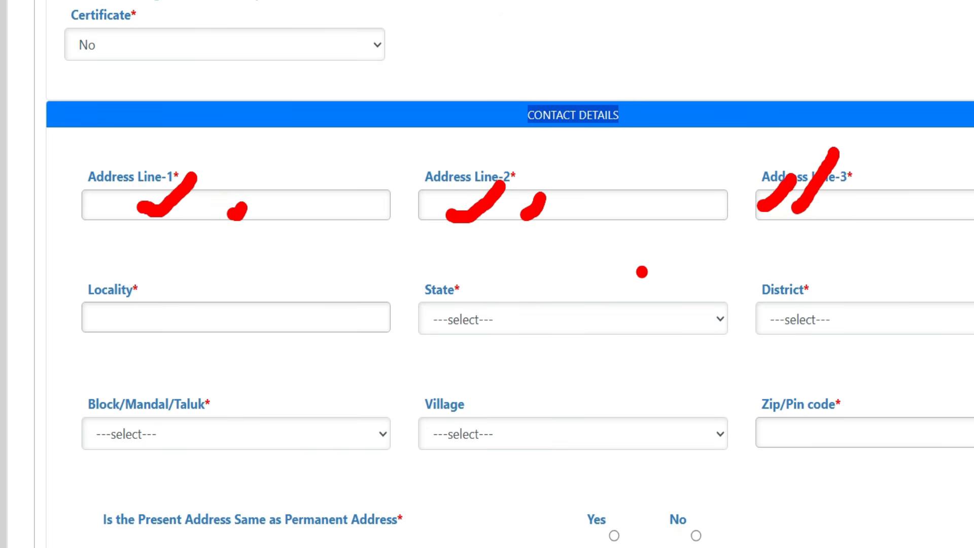
pyautogui.click(298, 325)
pyautogui.moveTo(298, 325); pyautogui.dragTo(320, 294)
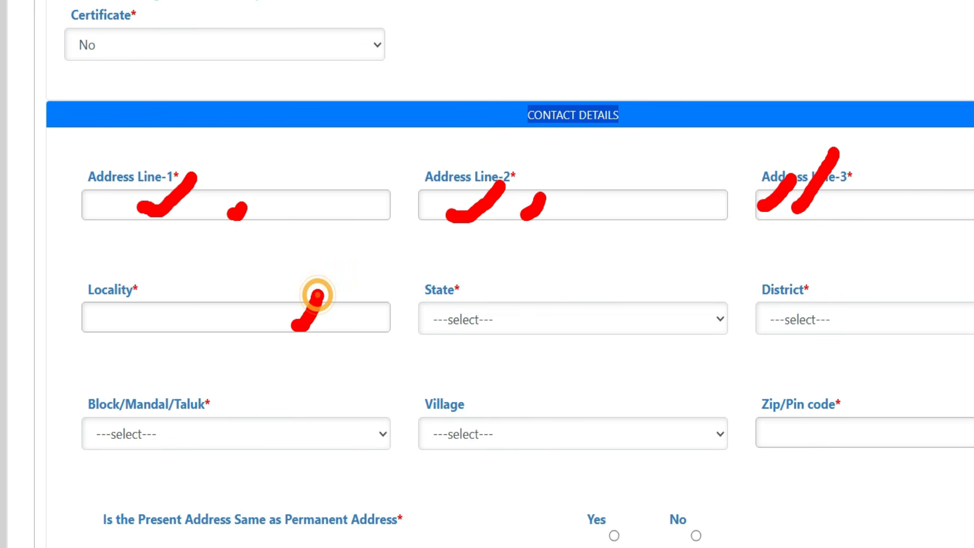
# Step: Set the contact state to HIMACHAL PRADESH and district to MANDI
pyautogui.click(463, 320)
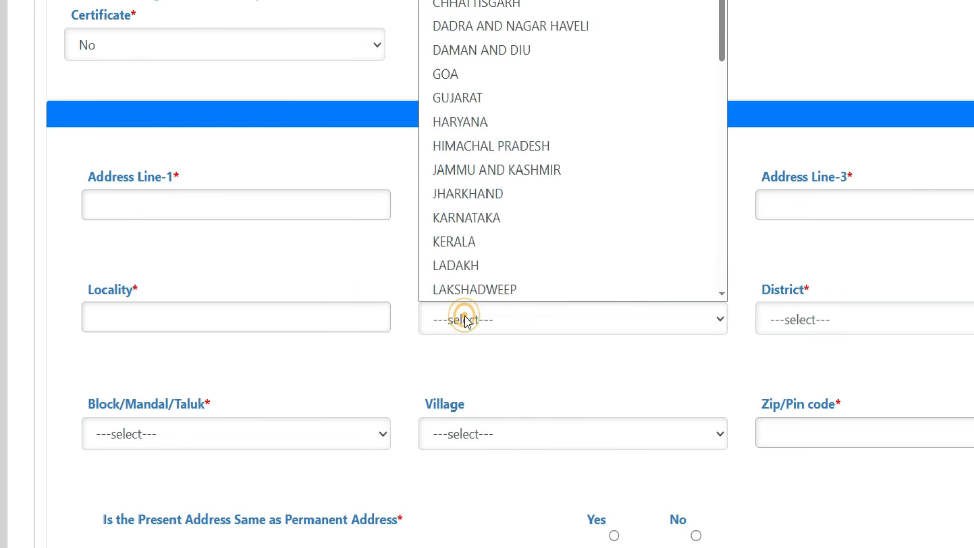
pyautogui.click(490, 148)
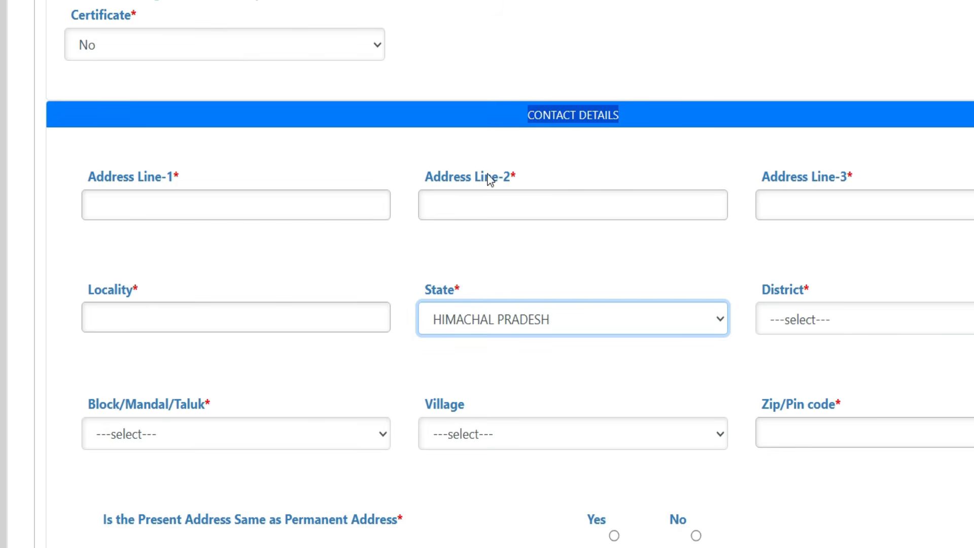
pyautogui.click(857, 324)
pyautogui.click(811, 122)
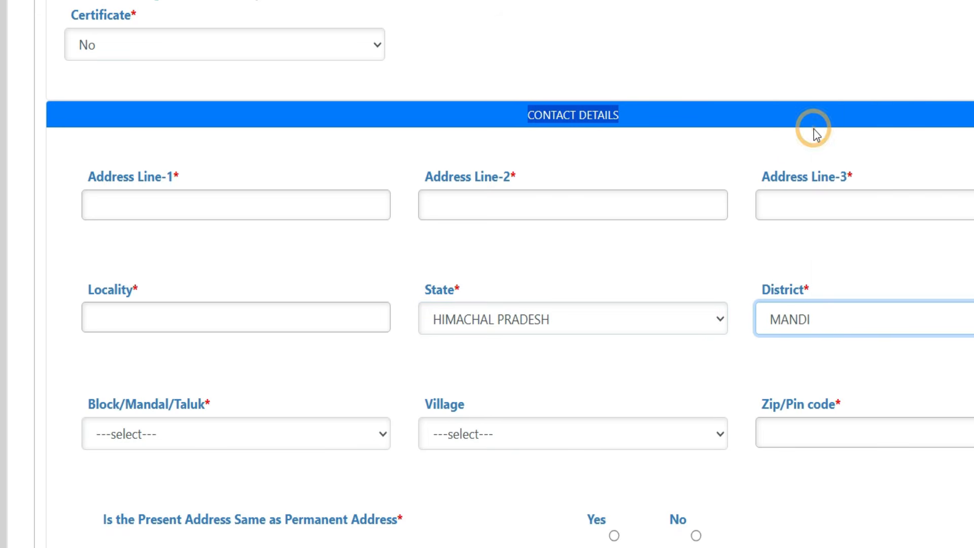
pyautogui.moveTo(79, 404); pyautogui.dragTo(213, 412)
pyautogui.scroll(-5, 315, 409)
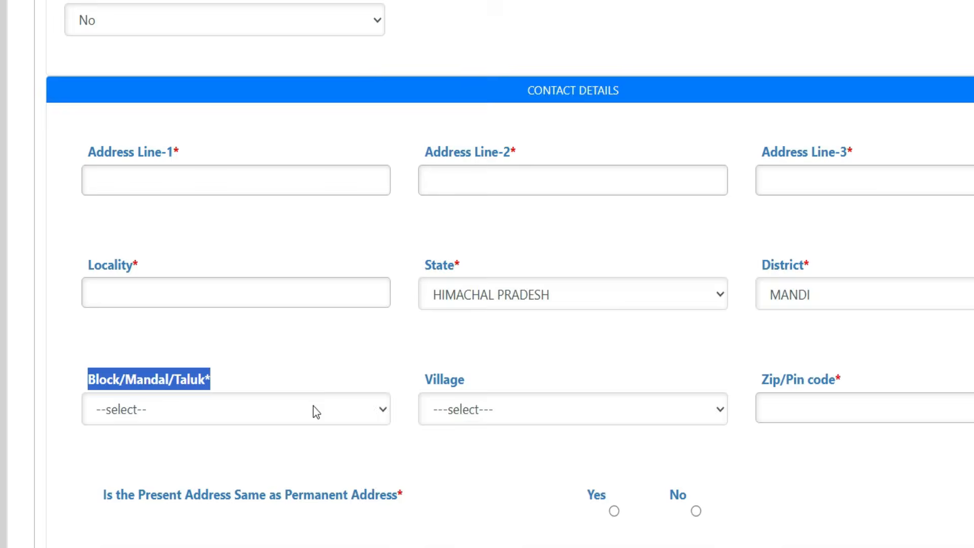
# Step: Choose block DRANG and village BAGHAN, and enter pin code 175001
pyautogui.click(224, 143)
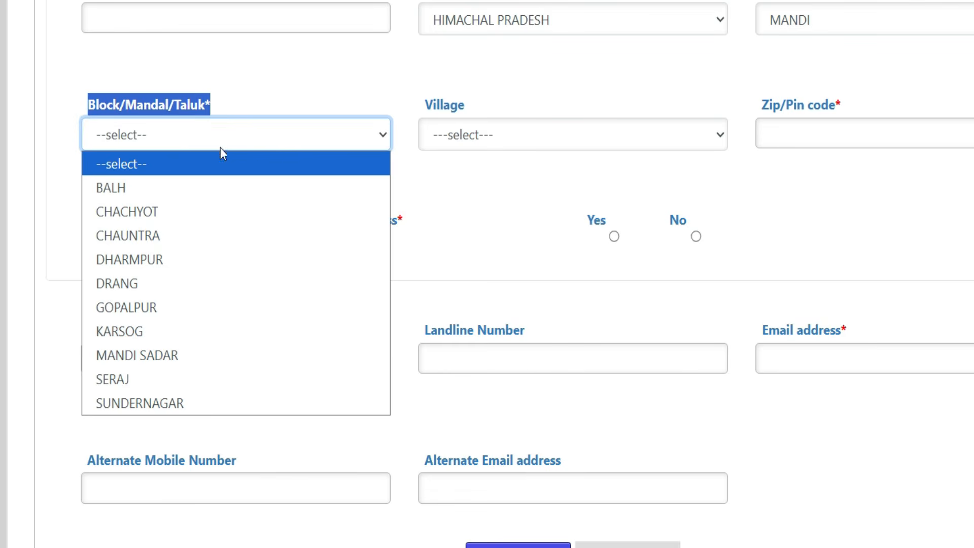
pyautogui.click(148, 289)
pyautogui.click(434, 130)
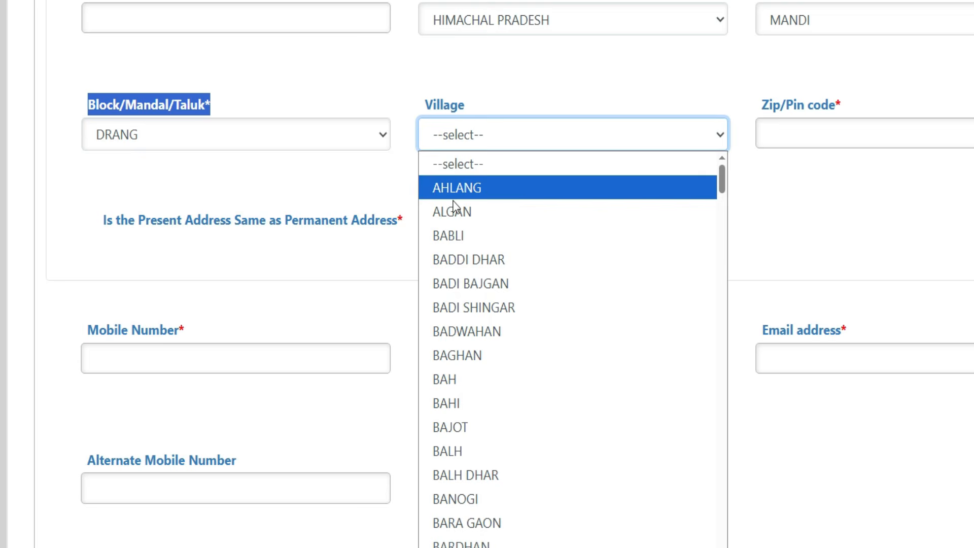
pyautogui.click(470, 355)
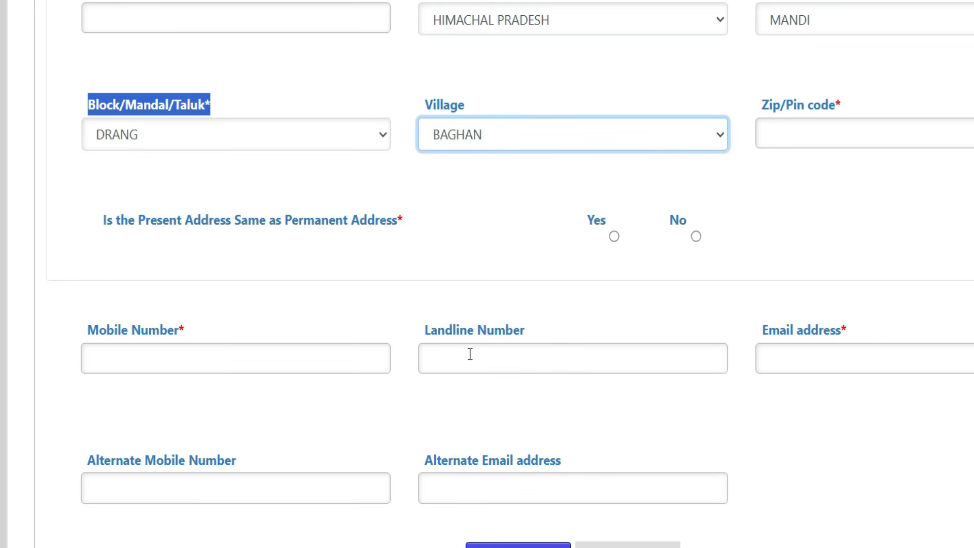
pyautogui.click(835, 132)
pyautogui.write('1750')
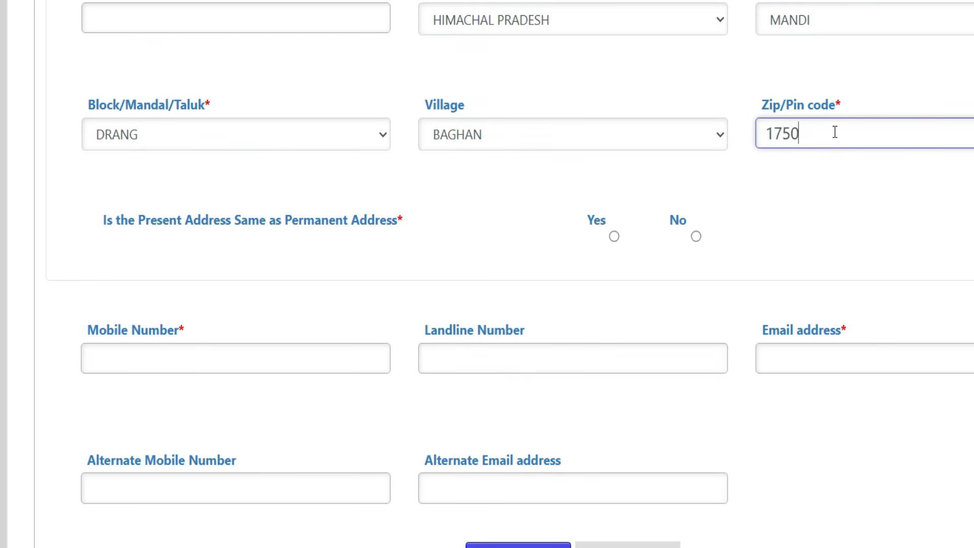
pyautogui.write('01')
pyautogui.scroll(-1, 381, 330)
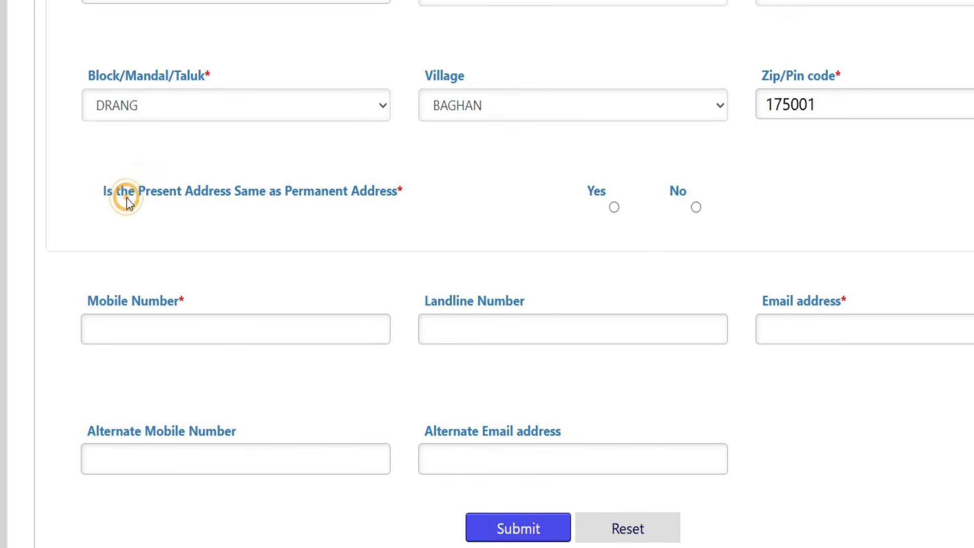
# Step: Answer Yes that the present address equals the permanent address and submit the contact details
pyautogui.moveTo(128, 196); pyautogui.dragTo(283, 211)
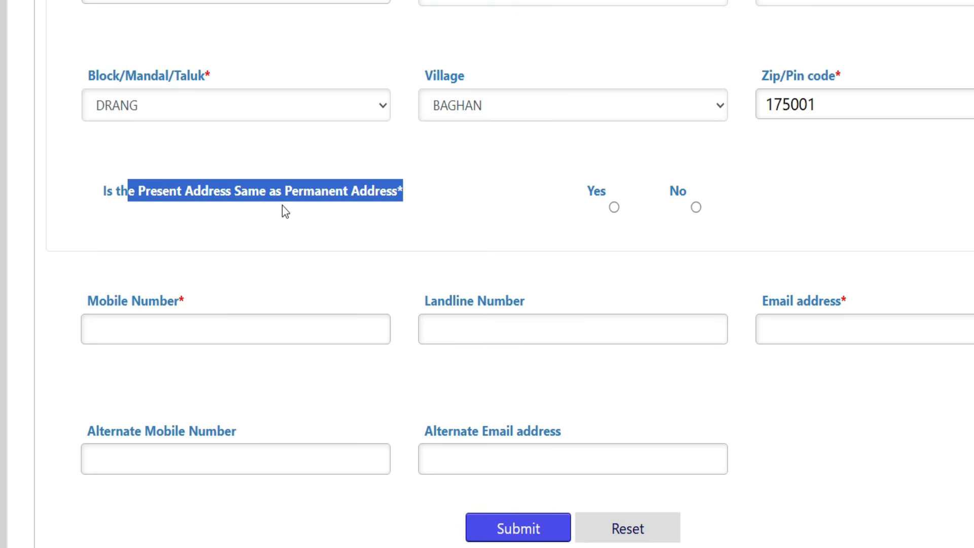
pyautogui.click(613, 207)
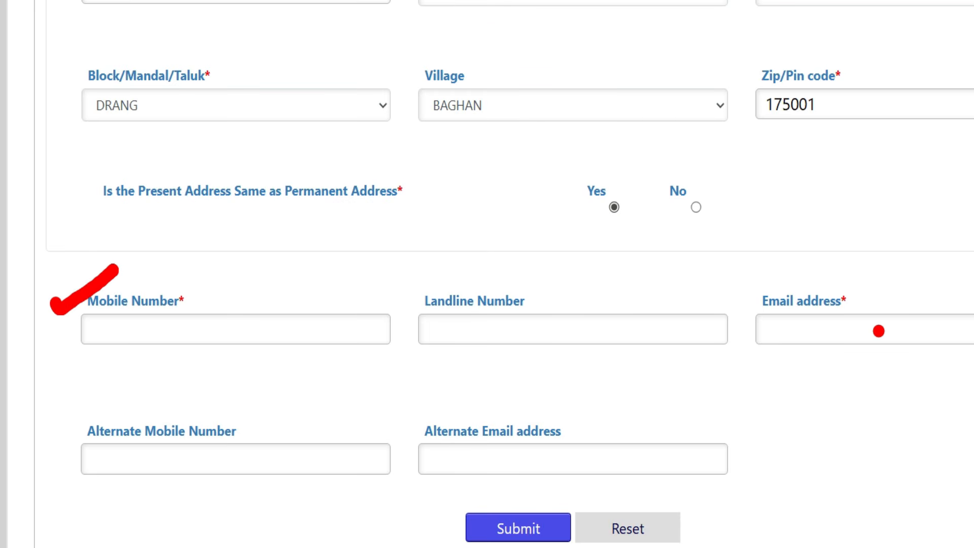
pyautogui.click(878, 330)
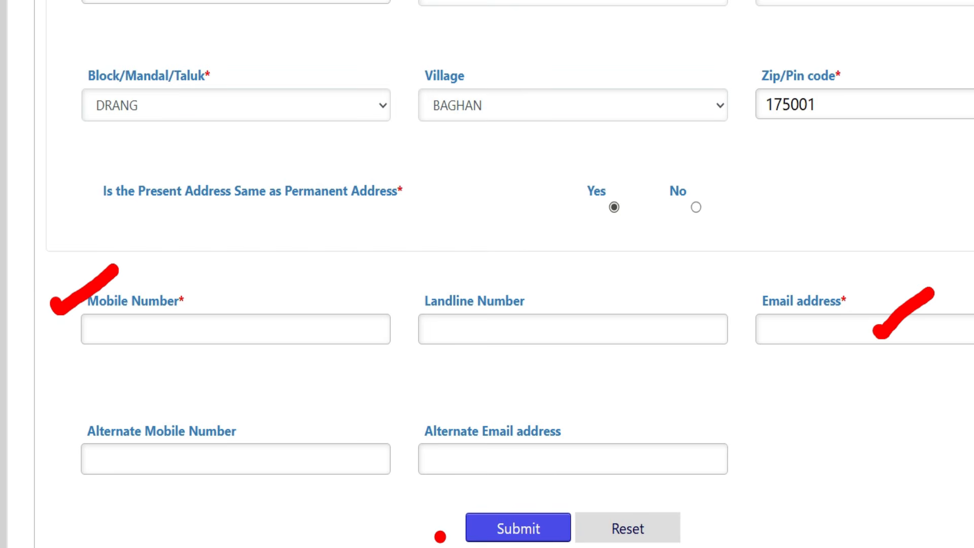
pyautogui.moveTo(446, 510)
pyautogui.mouseDown()
pyautogui.moveTo(472, 518)
pyautogui.moveTo(485, 505)
pyautogui.mouseUp()
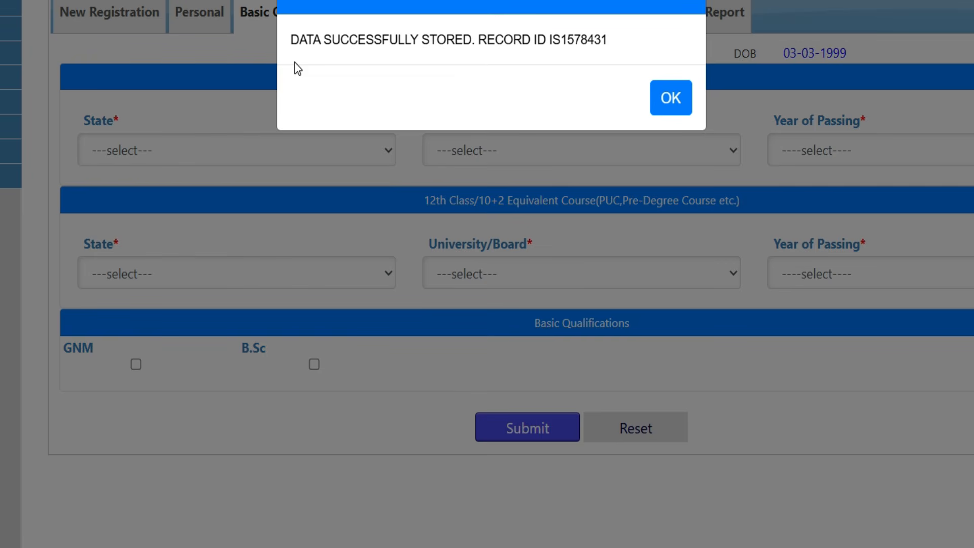
# Step: Acknowledge the 'Data successfully stored' alert to return to the Basic Qualification tab
pyautogui.moveTo(290, 52); pyautogui.dragTo(599, 62)
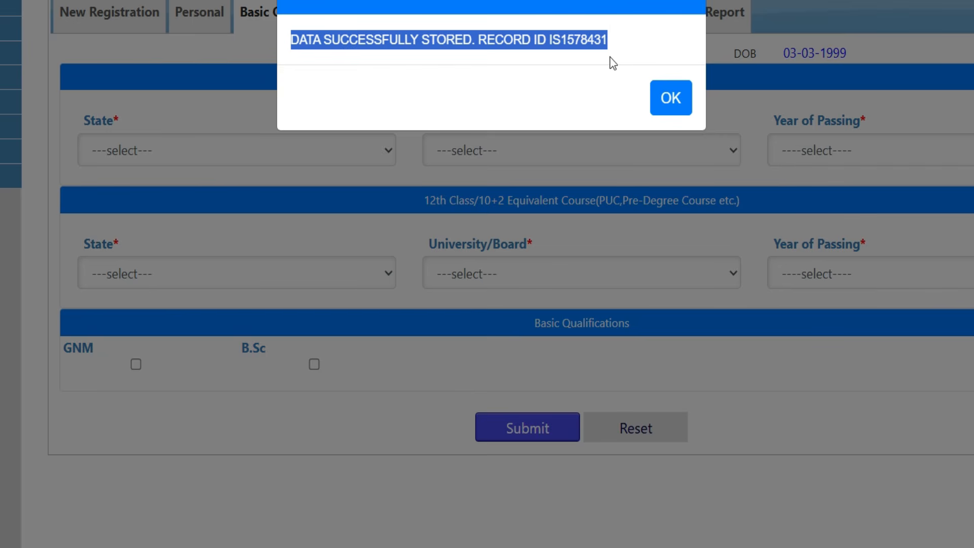
pyautogui.click(678, 101)
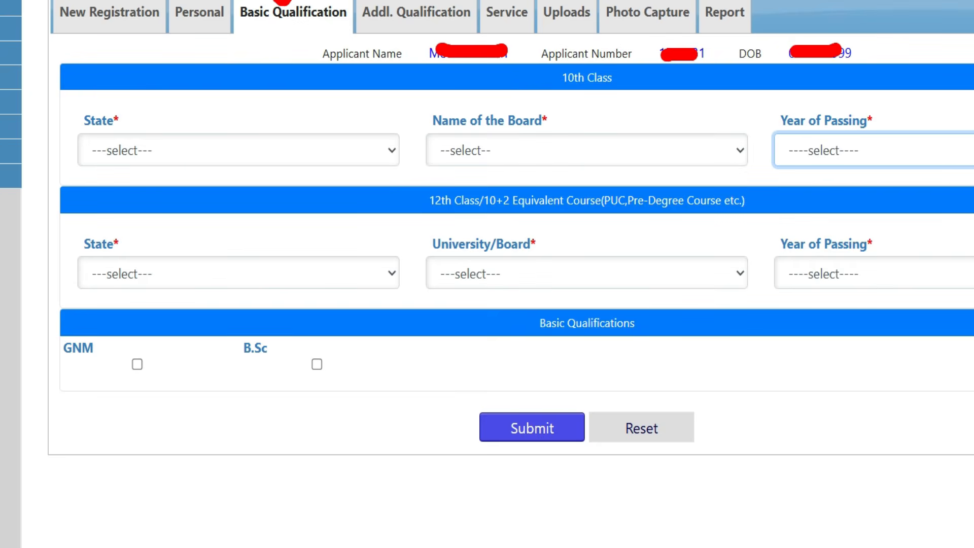
# Step: Mark the 10th Class, 12th Class and Basic Qualifications sections on screen
pyautogui.moveTo(526, 84)
pyautogui.mouseDown()
pyautogui.moveTo(557, 104)
pyautogui.moveTo(632, 90)
pyautogui.mouseUp()
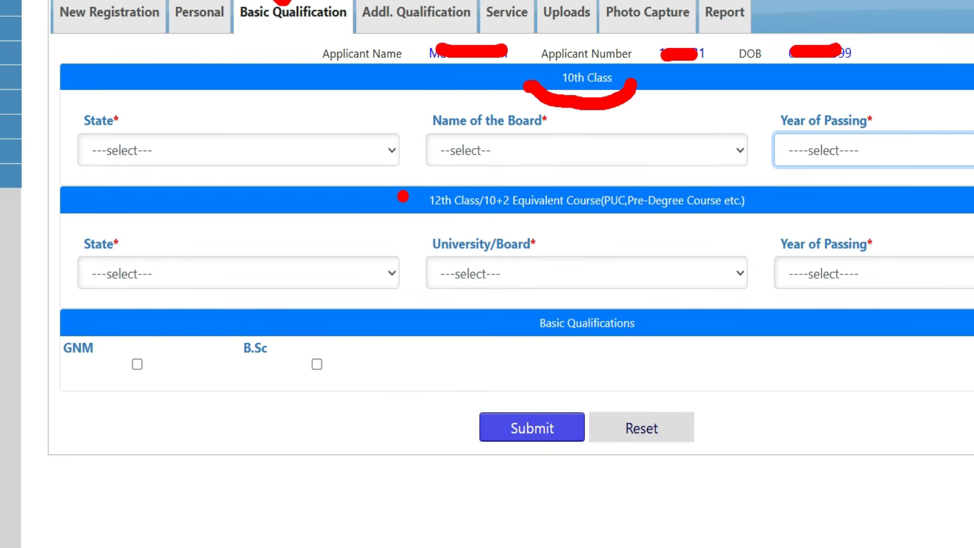
pyautogui.moveTo(401, 195); pyautogui.dragTo(430, 186)
pyautogui.moveTo(412, 320)
pyautogui.mouseDown()
pyautogui.moveTo(419, 329)
pyautogui.moveTo(441, 318)
pyautogui.mouseUp()
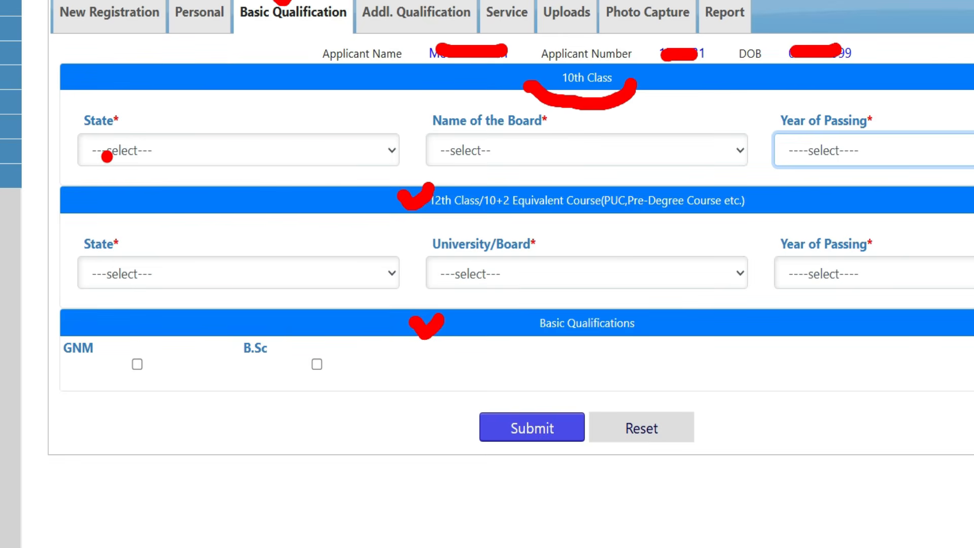
pyautogui.moveTo(60, 130); pyautogui.dragTo(101, 116)
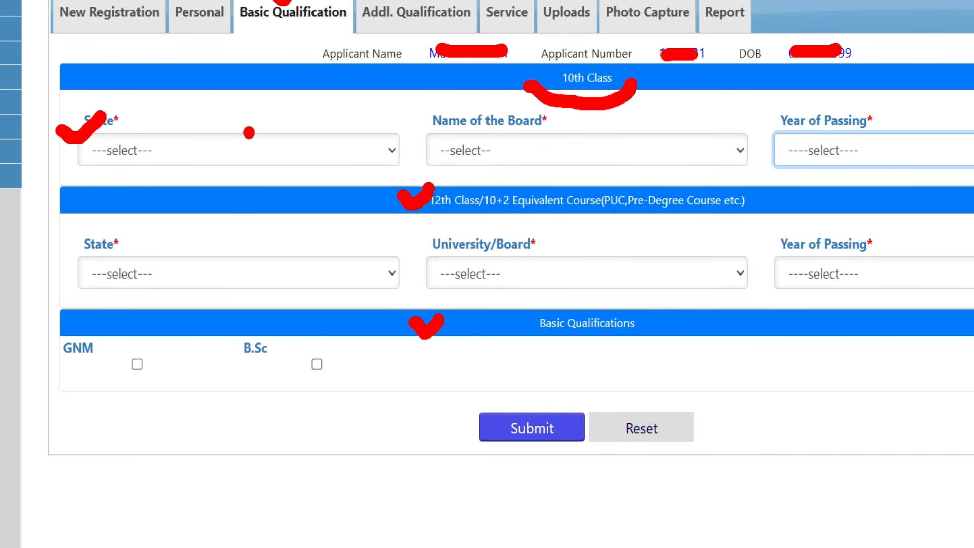
pyautogui.press('Escape')
# Step: Set 10th class to HIMACHAL PRADESH, HP Board of School Education Dharamshala, passed 2016
pyautogui.click(239, 137)
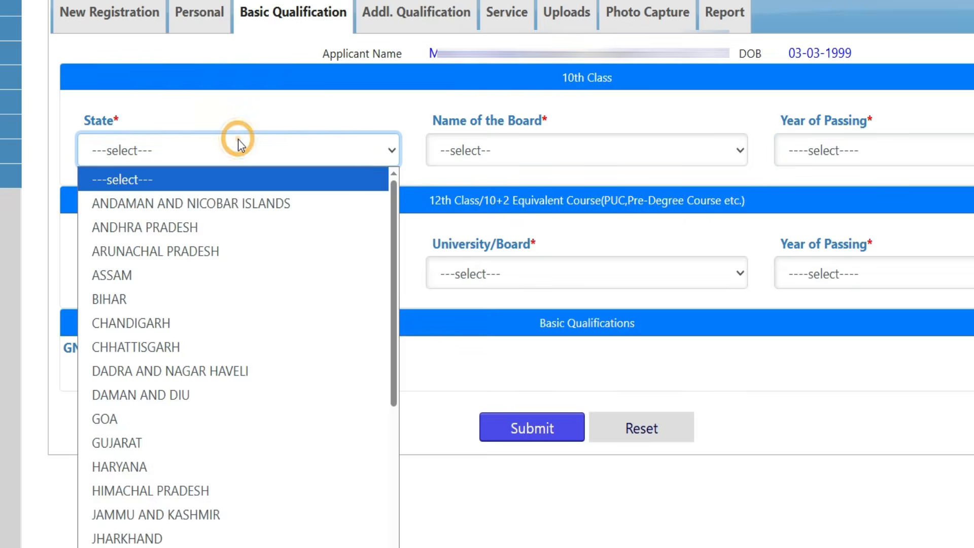
pyautogui.click(168, 490)
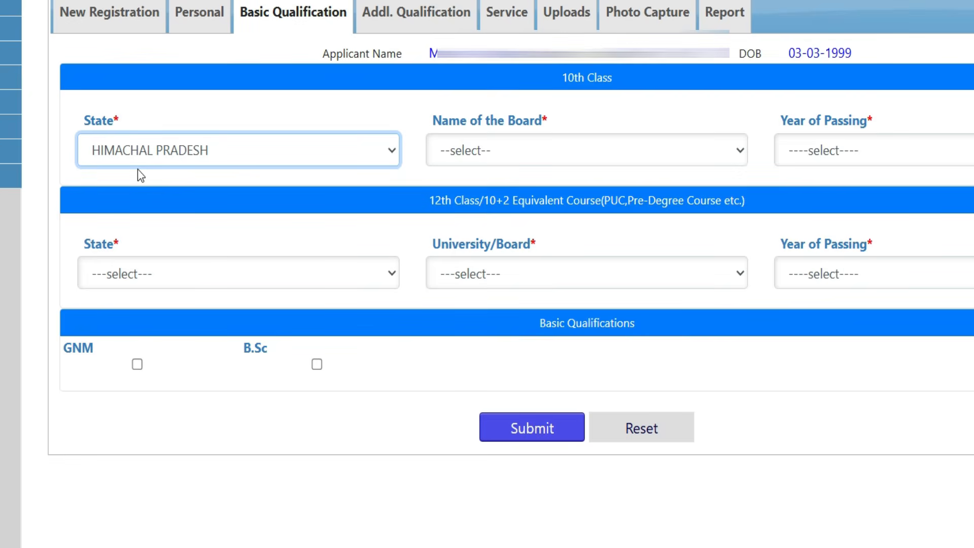
pyautogui.click(485, 161)
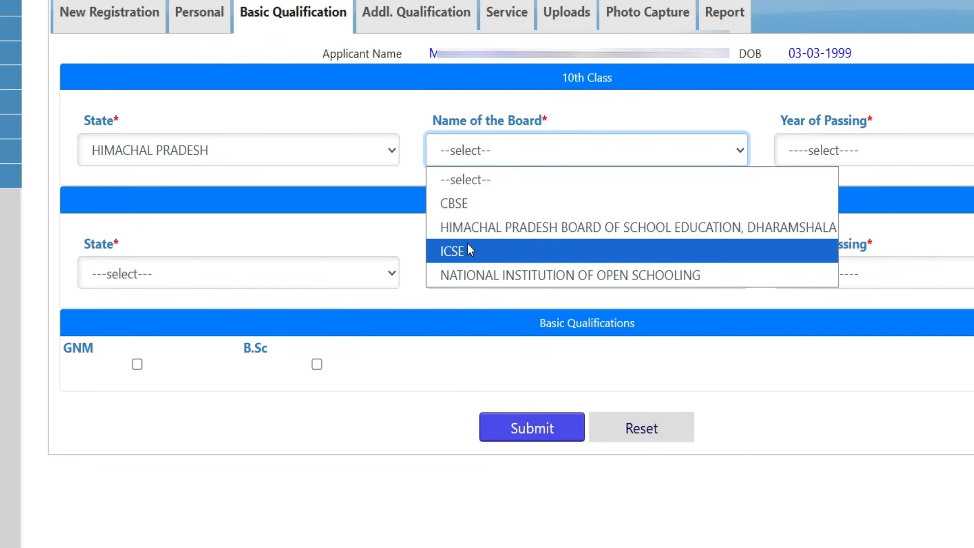
pyautogui.click(470, 227)
pyautogui.click(834, 153)
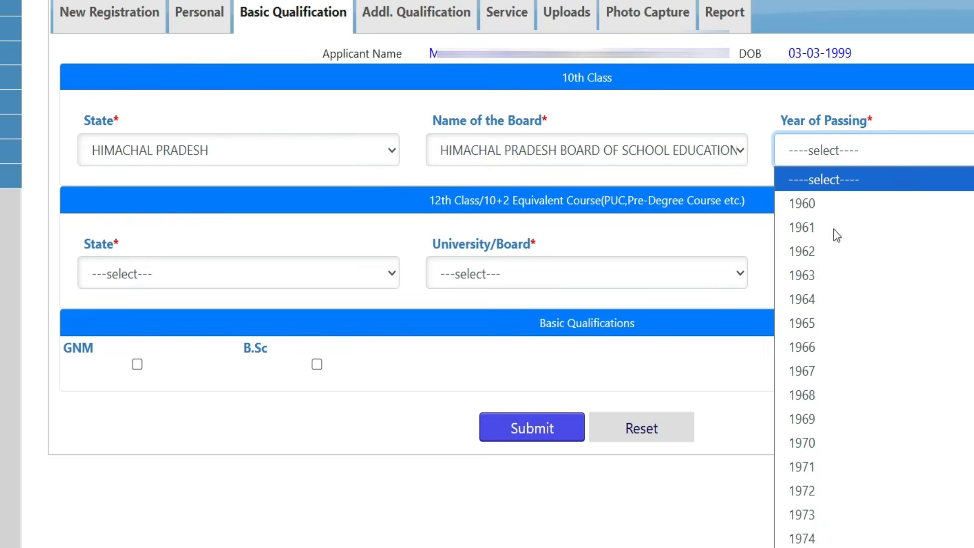
pyautogui.scroll(-5, 829, 406)
pyautogui.scroll(-4, 825, 432)
pyautogui.scroll(-5, 819, 430)
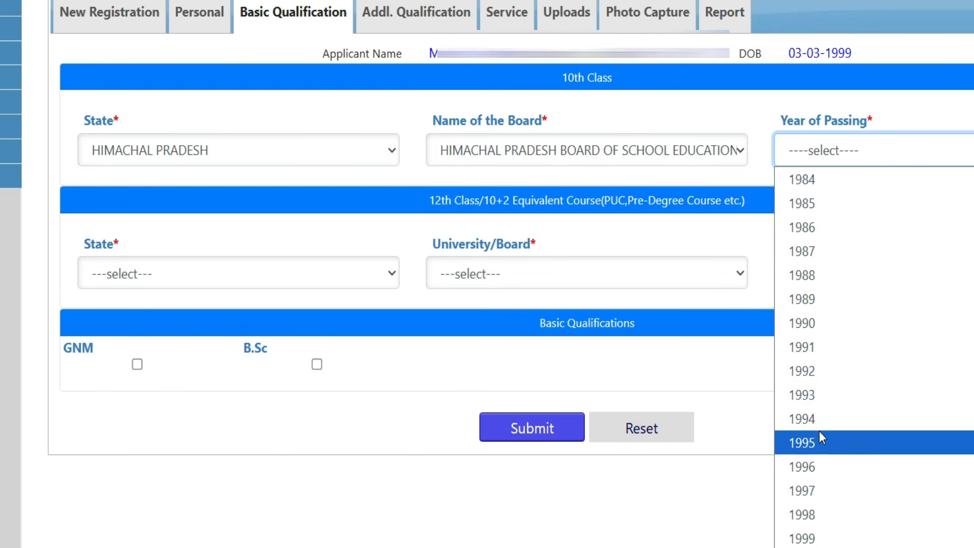
pyautogui.scroll(-3, 818, 432)
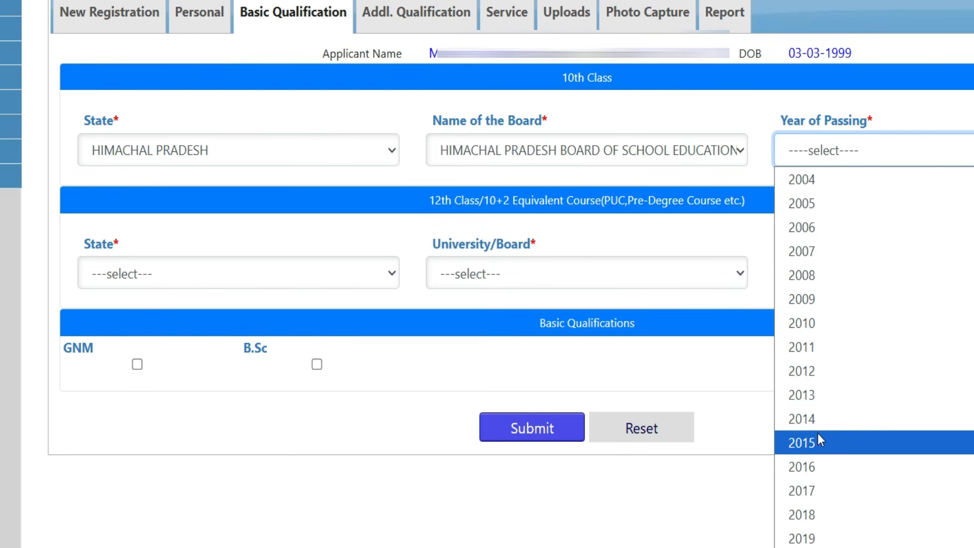
pyautogui.click(805, 465)
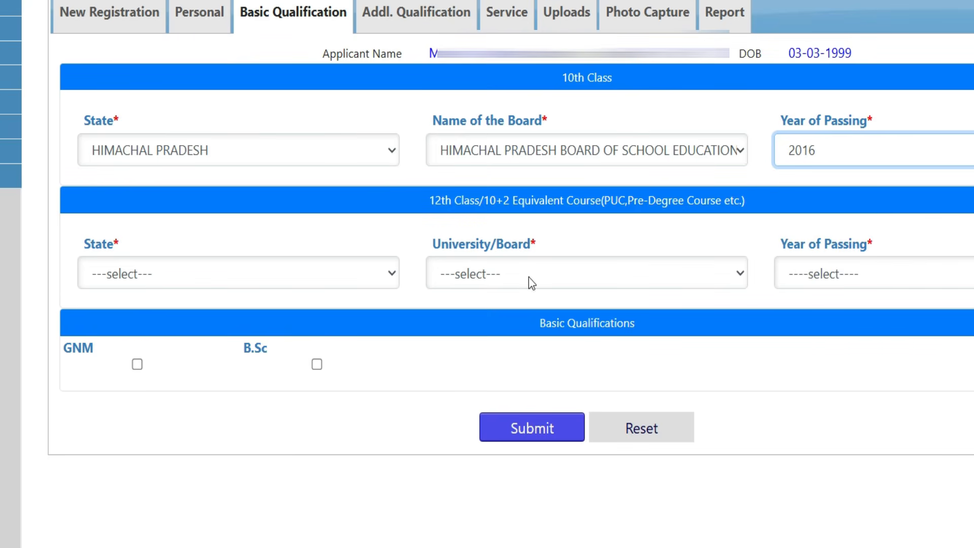
# Step: Set 12th class to HIMACHAL PRADESH, the HP school education board, passed 2018
pyautogui.moveTo(427, 195); pyautogui.dragTo(510, 206)
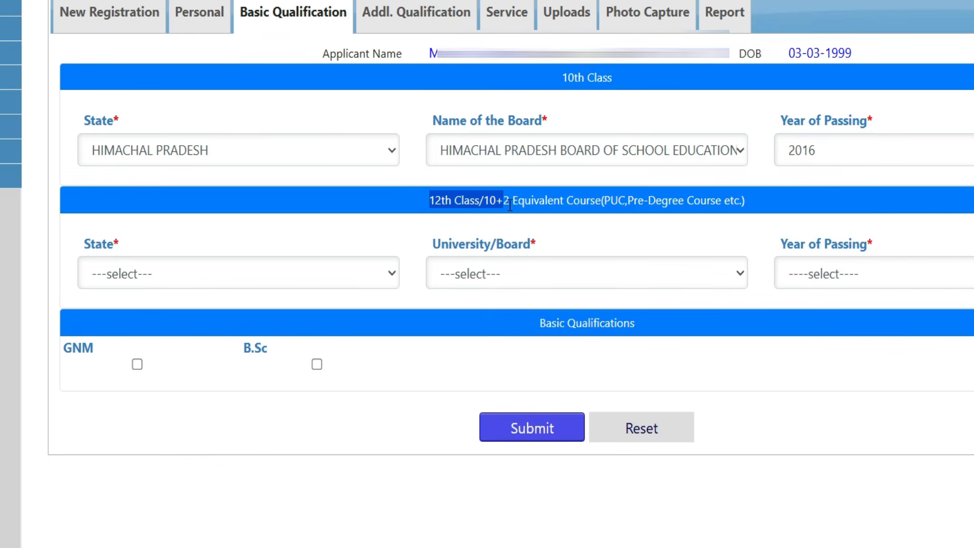
pyautogui.click(188, 284)
pyautogui.click(166, 194)
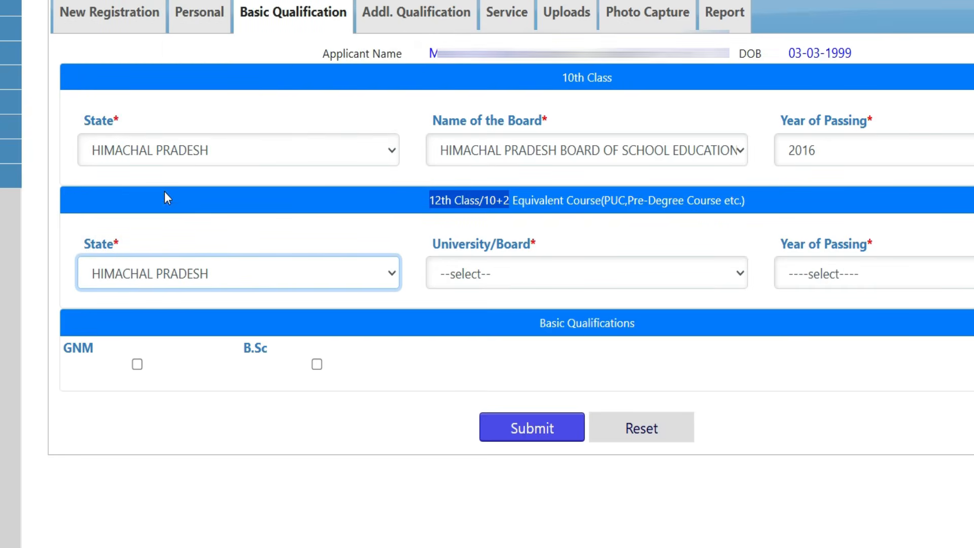
pyautogui.click(464, 268)
pyautogui.click(471, 355)
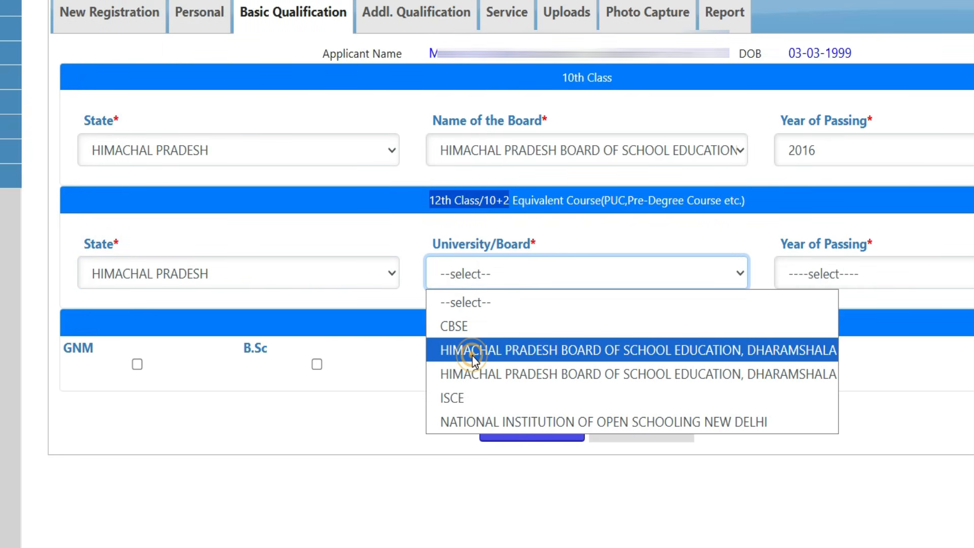
pyautogui.click(916, 270)
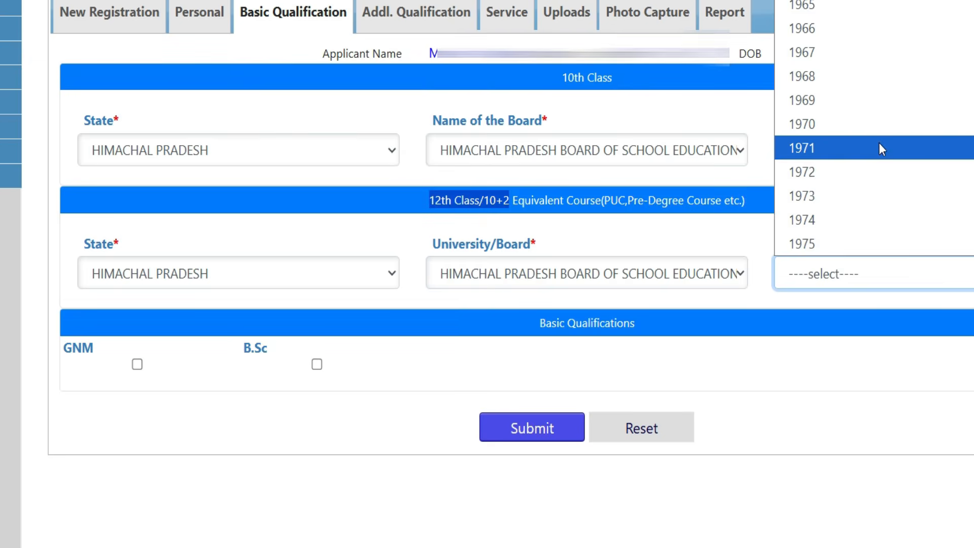
pyautogui.scroll(-8, 878, 148)
pyautogui.scroll(-4, 848, 174)
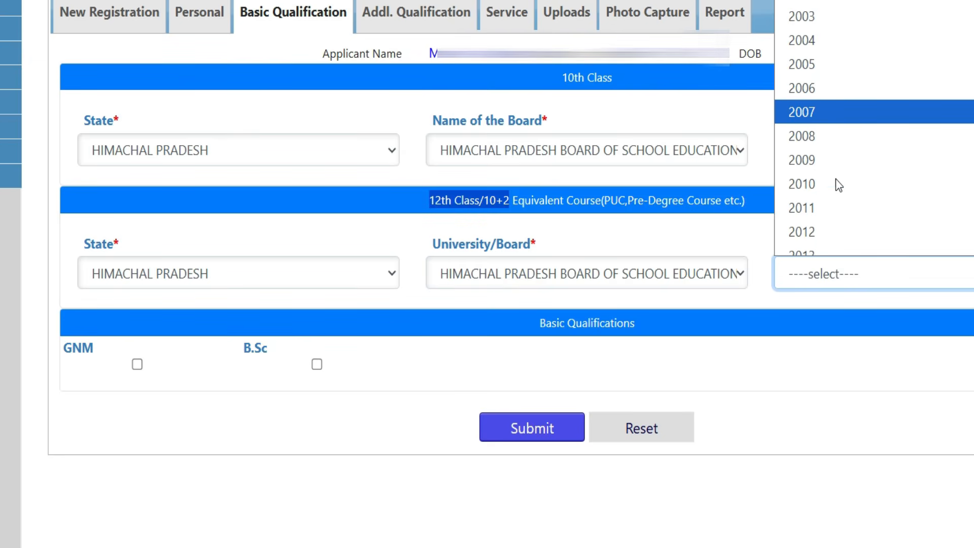
pyautogui.scroll(-3, 839, 183)
pyautogui.click(811, 122)
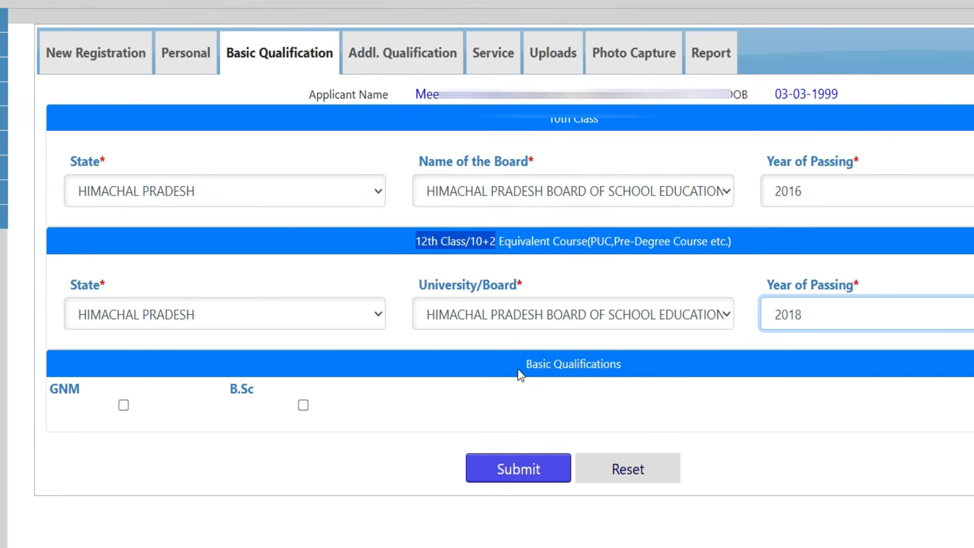
# Step: Highlight the Basic Qualifications heading and mark the GNM and B.Sc options
pyautogui.moveTo(518, 369); pyautogui.dragTo(622, 374)
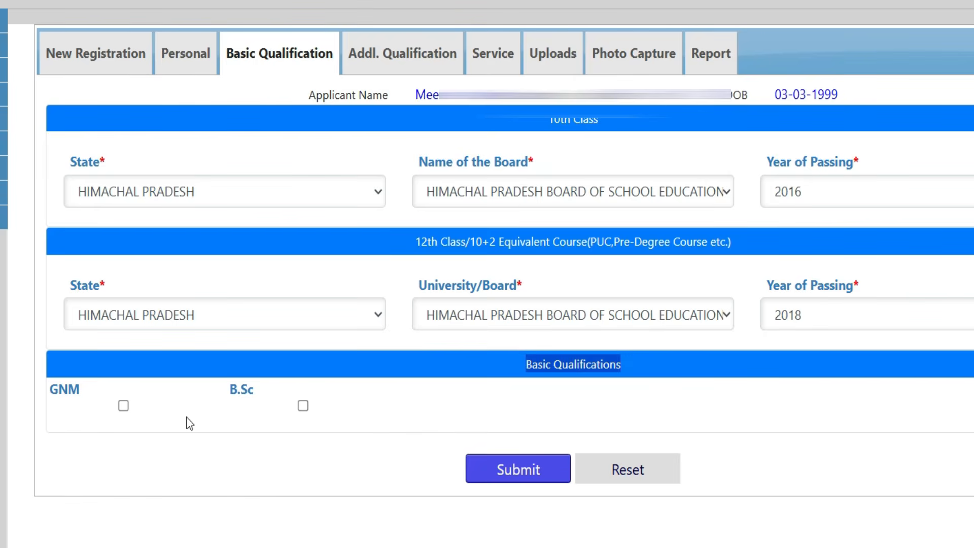
pyautogui.moveTo(121, 404); pyautogui.dragTo(145, 388)
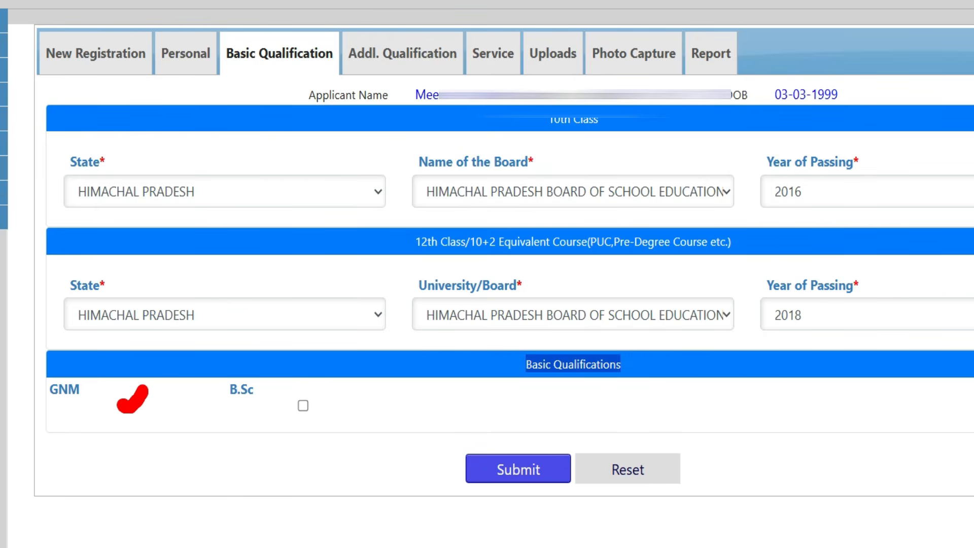
pyautogui.moveTo(307, 403)
pyautogui.mouseDown()
pyautogui.moveTo(313, 409)
pyautogui.moveTo(333, 390)
pyautogui.mouseUp()
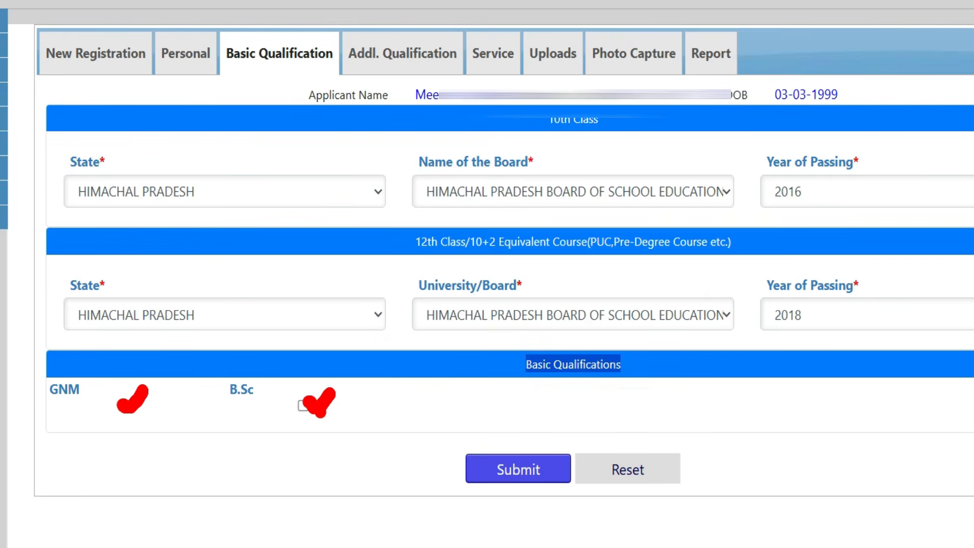
# Step: Select GNM with state HIMACHAL PRADESH, a Government institute, the zonal hospital GNM Training School
pyautogui.click(123, 406)
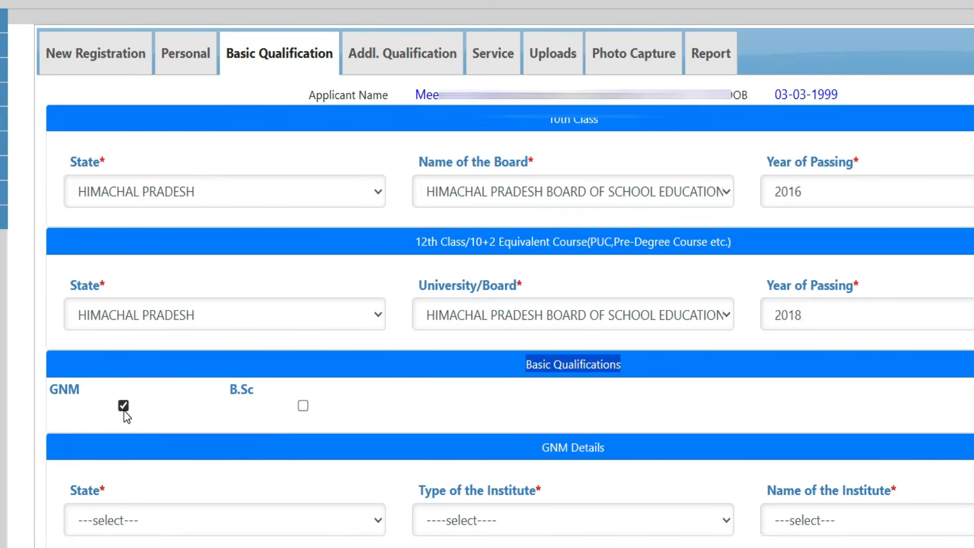
pyautogui.scroll(-4, 132, 408)
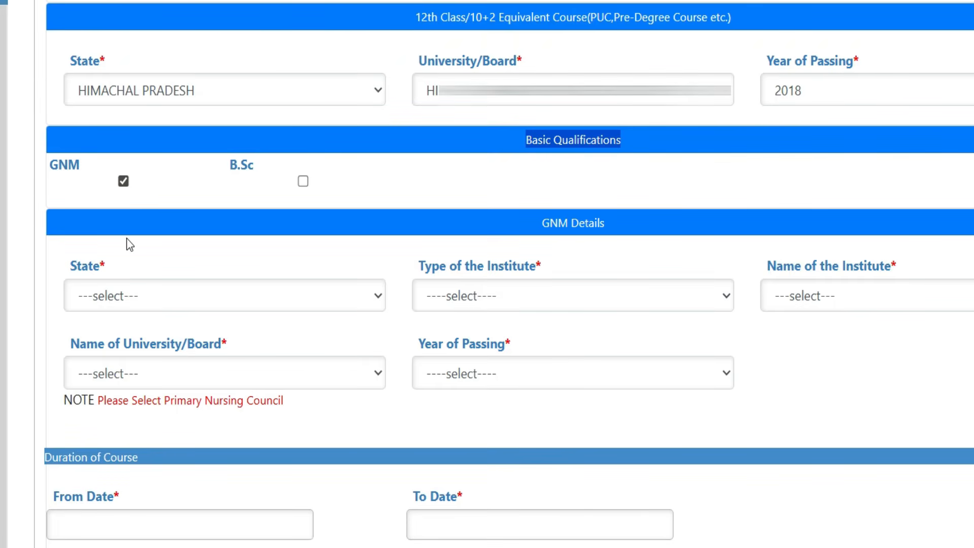
pyautogui.click(93, 287)
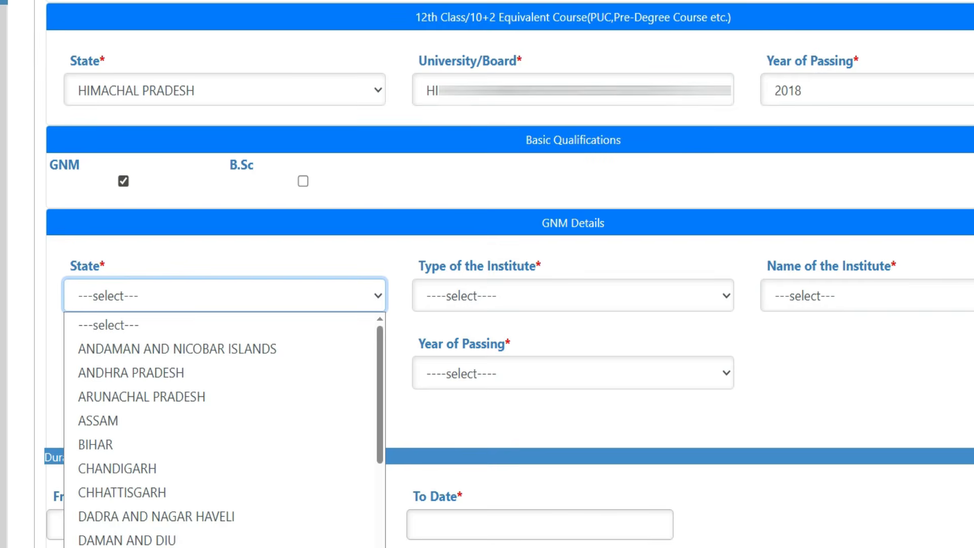
pyautogui.click(152, 547)
pyautogui.click(539, 300)
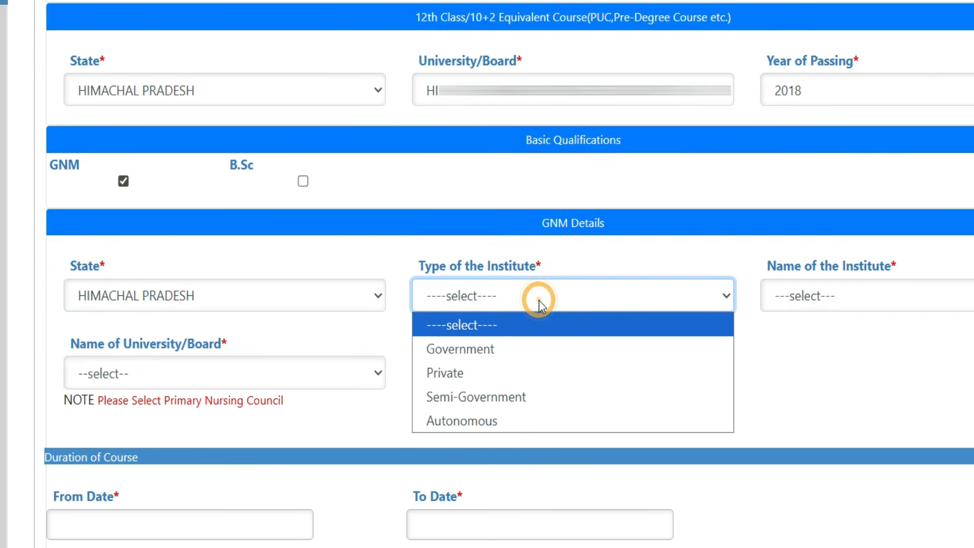
pyautogui.click(435, 350)
pyautogui.click(836, 286)
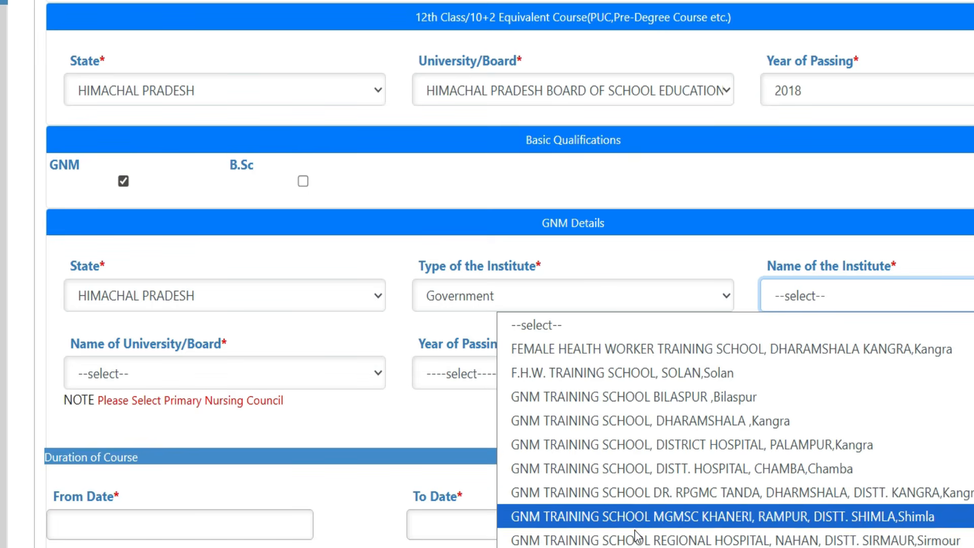
pyautogui.click(618, 544)
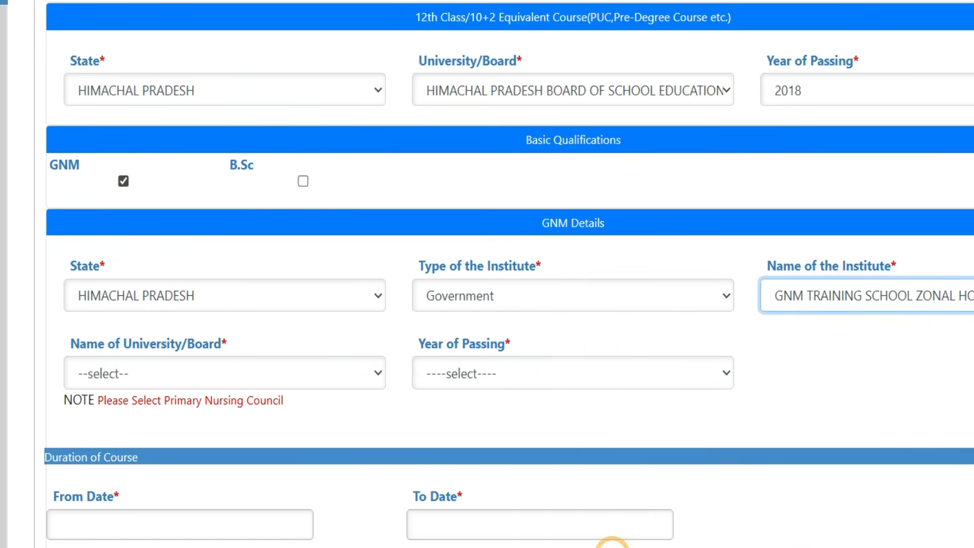
# Step: Set the GNM board to HIMACHAL PRADESH NURSES REGISTRATION COUNCIL SHIMLA and passing year 2023
pyautogui.scroll(-2, 278, 235)
pyautogui.moveTo(119, 276); pyautogui.dragTo(187, 303)
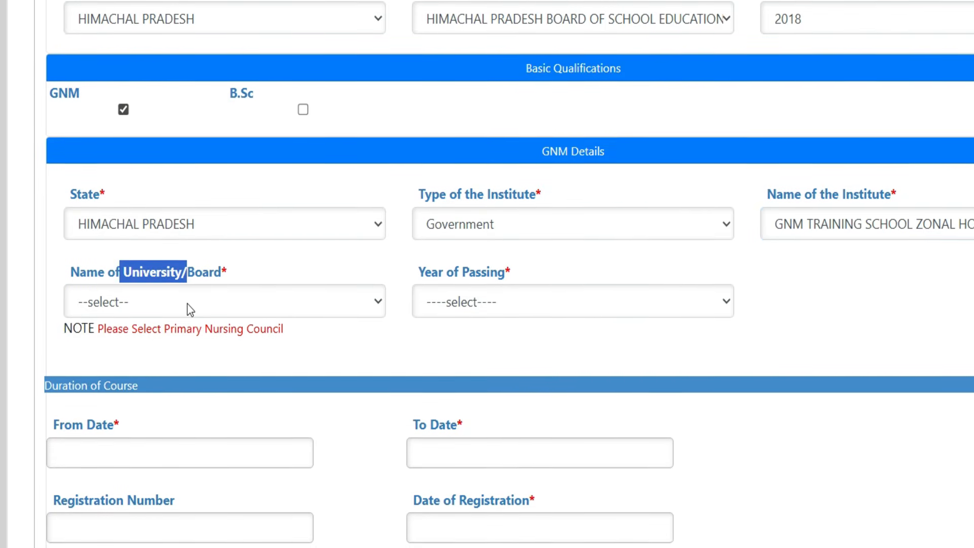
pyautogui.click(187, 303)
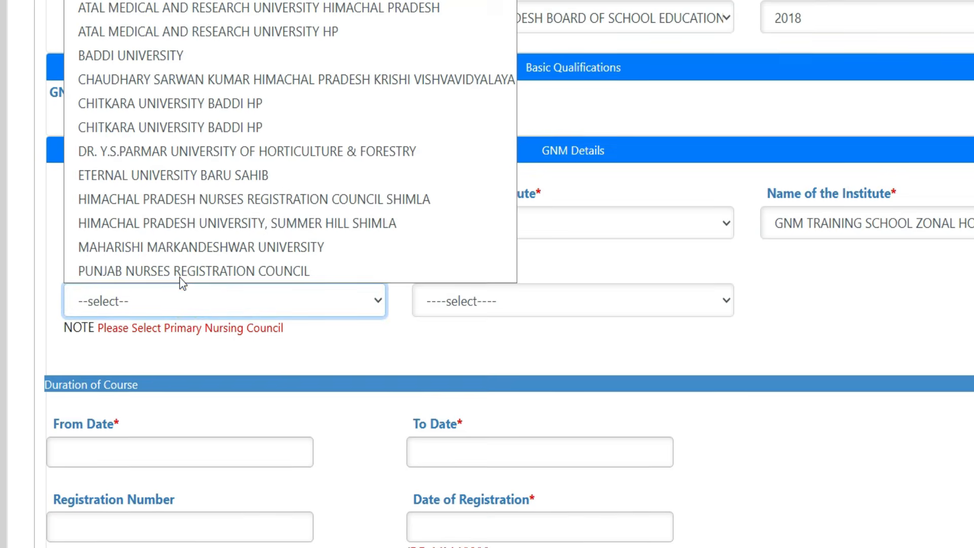
pyautogui.click(192, 199)
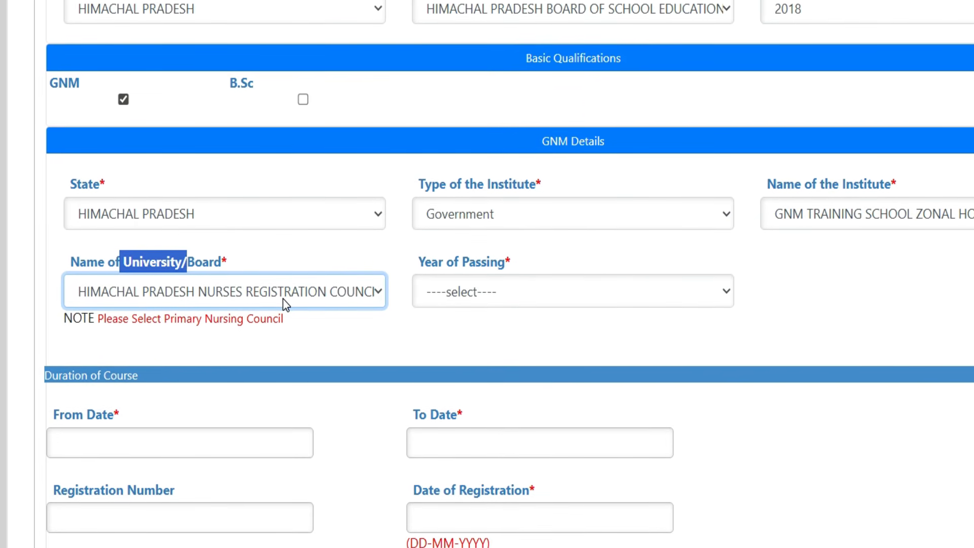
pyautogui.click(489, 293)
pyautogui.scroll(-13, 536, 90)
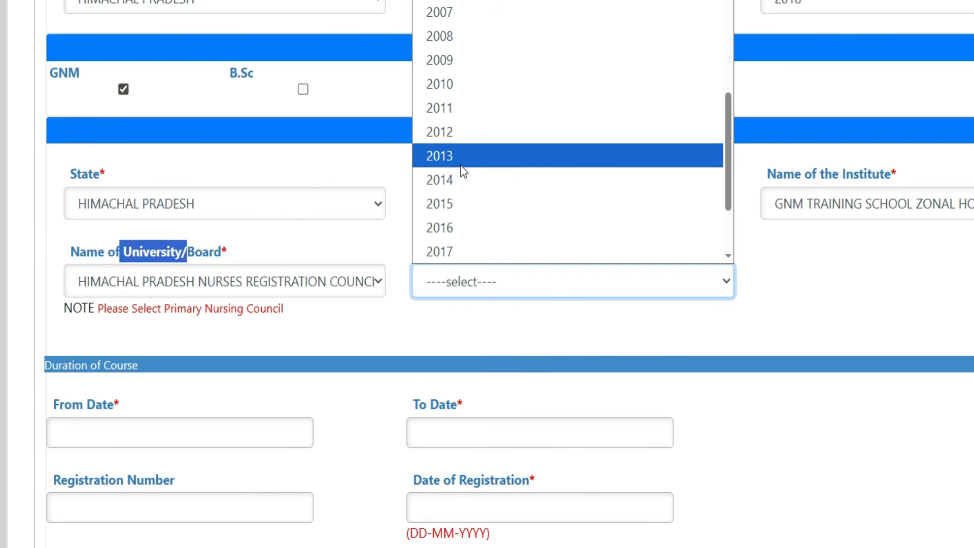
pyautogui.scroll(-2, 456, 182)
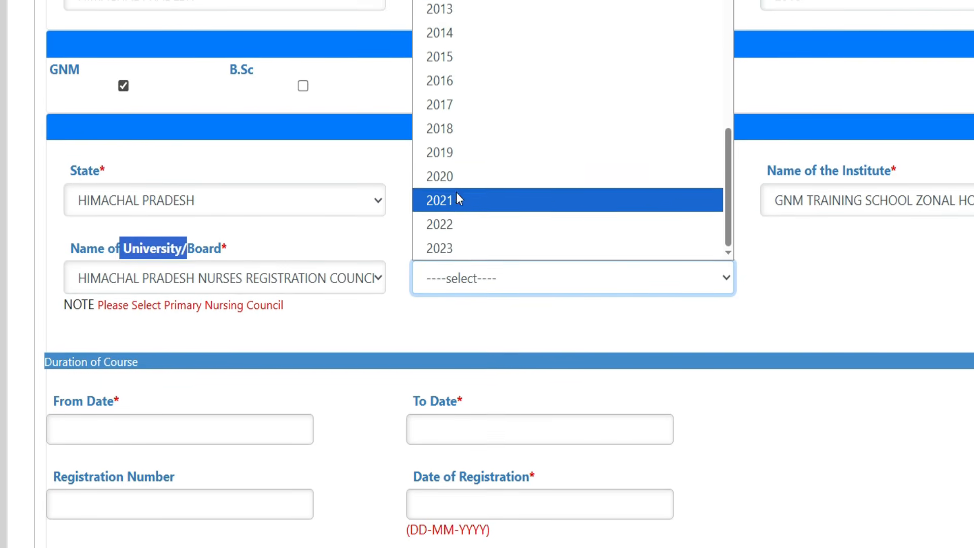
pyautogui.click(447, 248)
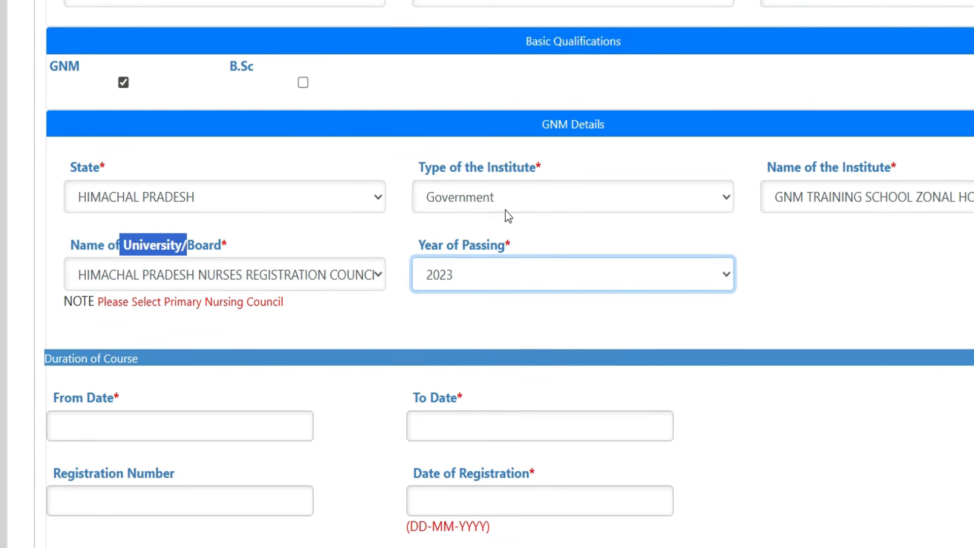
pyautogui.click(686, 340)
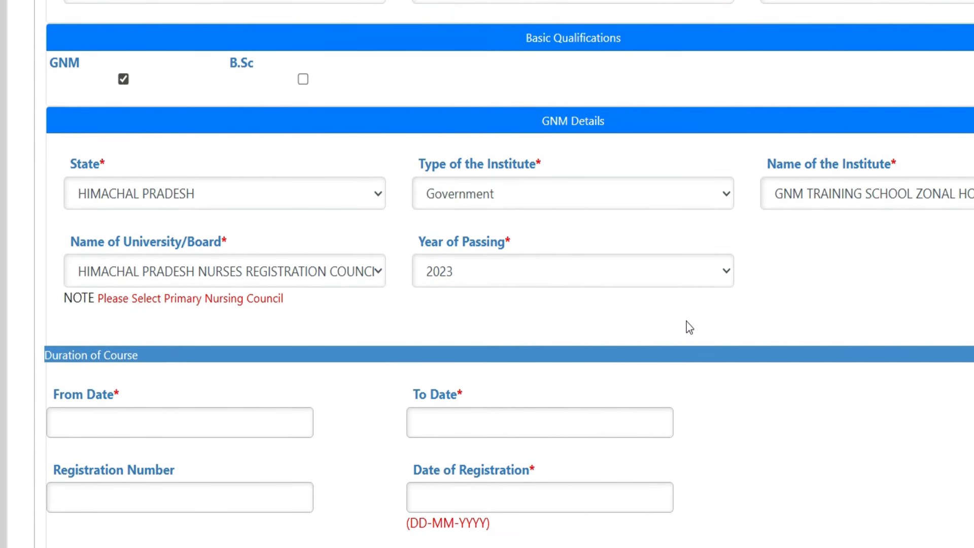
pyautogui.scroll(-1, 687, 326)
pyautogui.scroll(2, 687, 326)
pyautogui.scroll(-2, 683, 320)
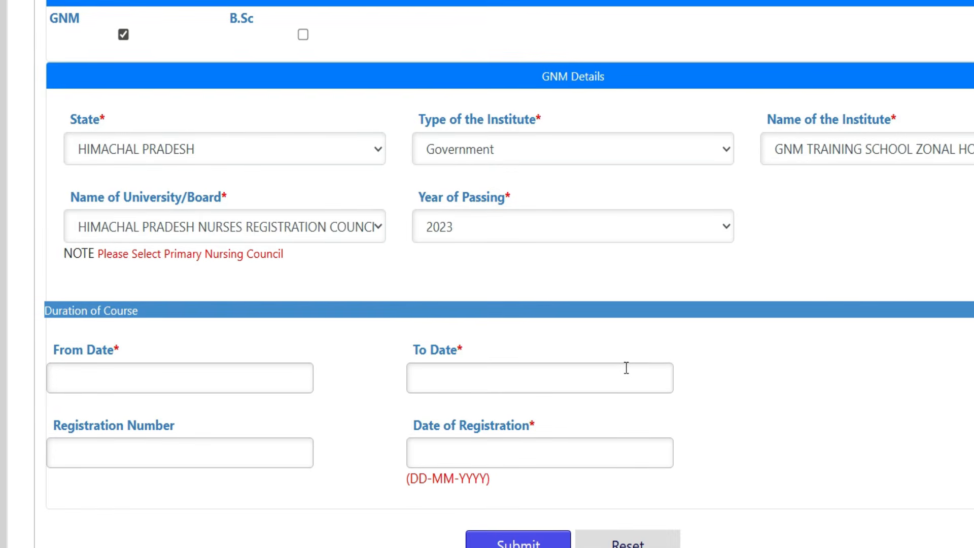
# Step: Set the GNM course duration from 01-12-2022 to 01-12-2024
pyautogui.click(742, 407)
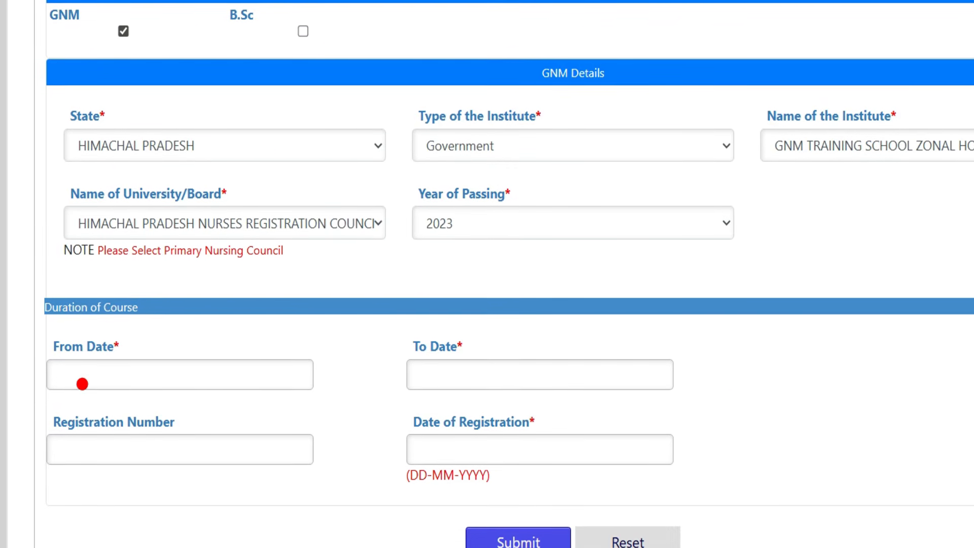
pyautogui.moveTo(24, 293); pyautogui.dragTo(61, 275)
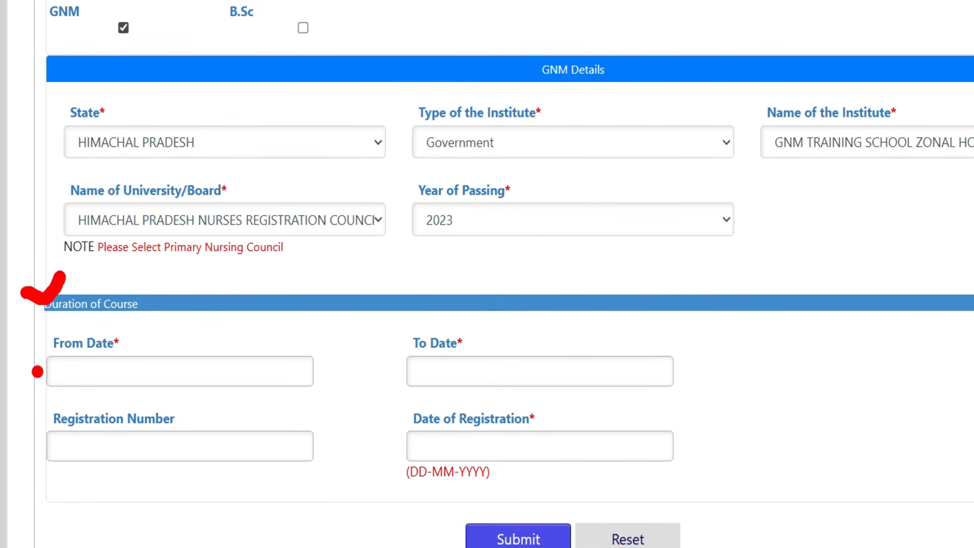
pyautogui.click(56, 363)
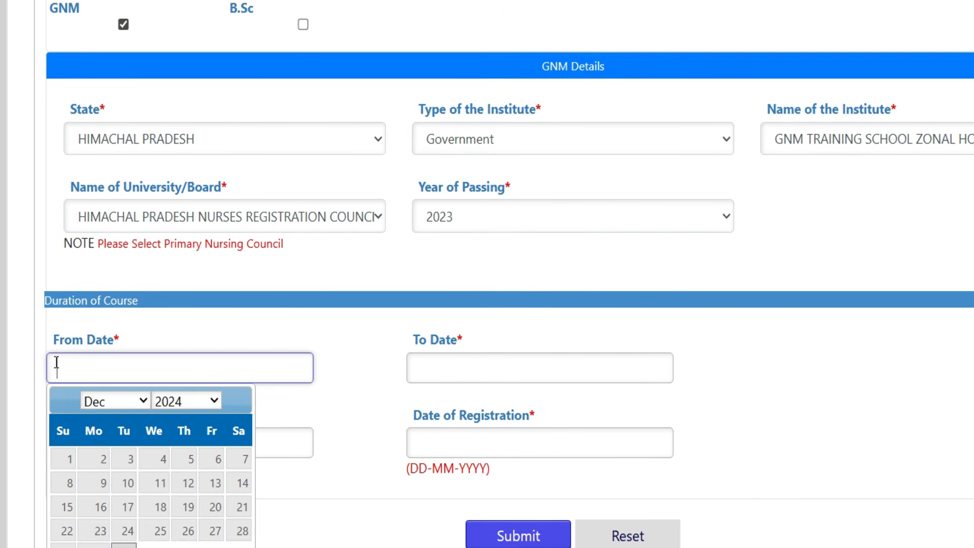
pyautogui.click(205, 404)
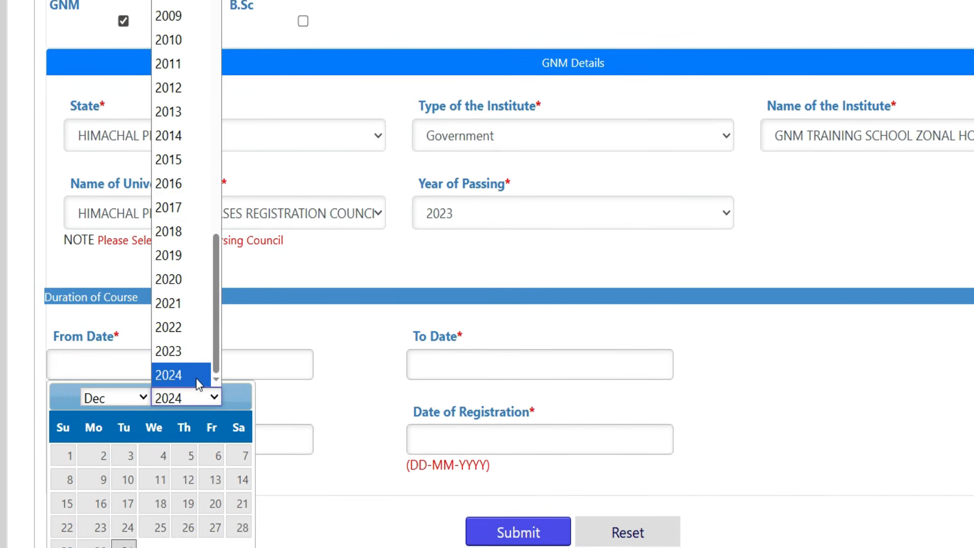
pyautogui.click(173, 328)
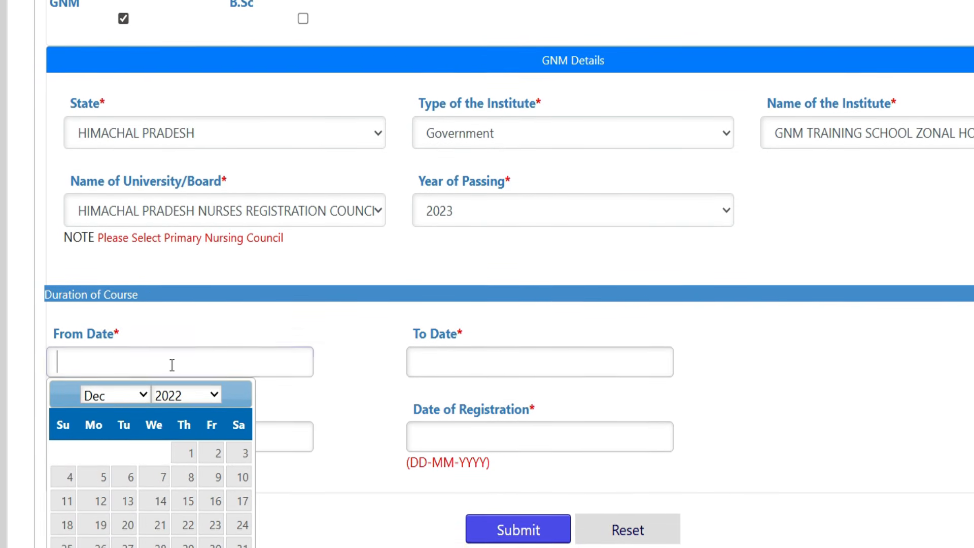
pyautogui.click(188, 456)
pyautogui.click(490, 345)
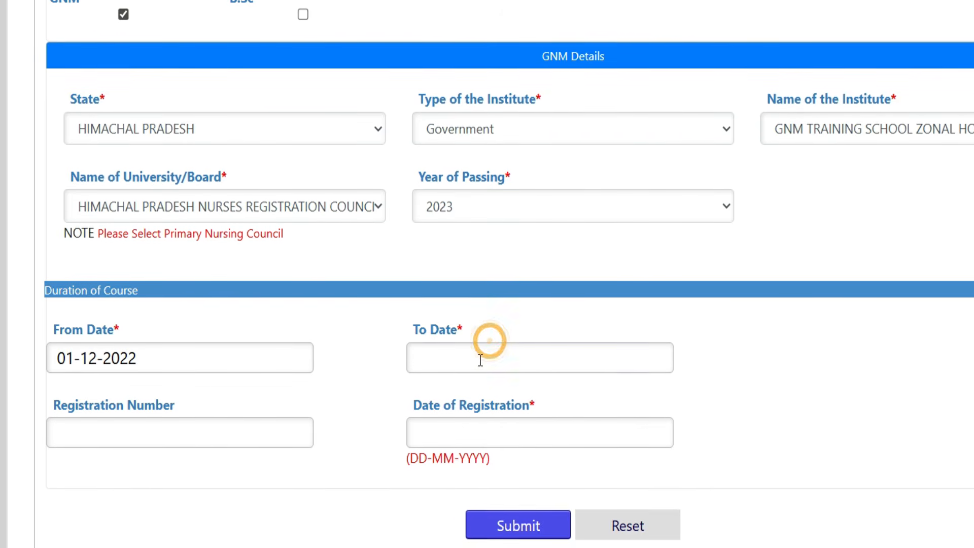
pyautogui.click(546, 386)
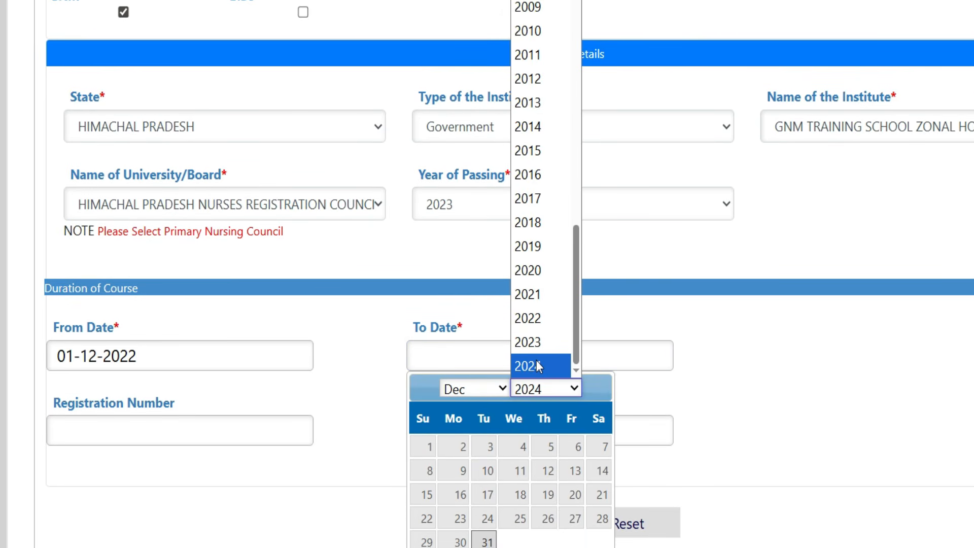
pyautogui.click(538, 364)
pyautogui.click(429, 447)
# Step: Enter the registration number and set the Date of Registration to 01-05-2024
pyautogui.click(230, 426)
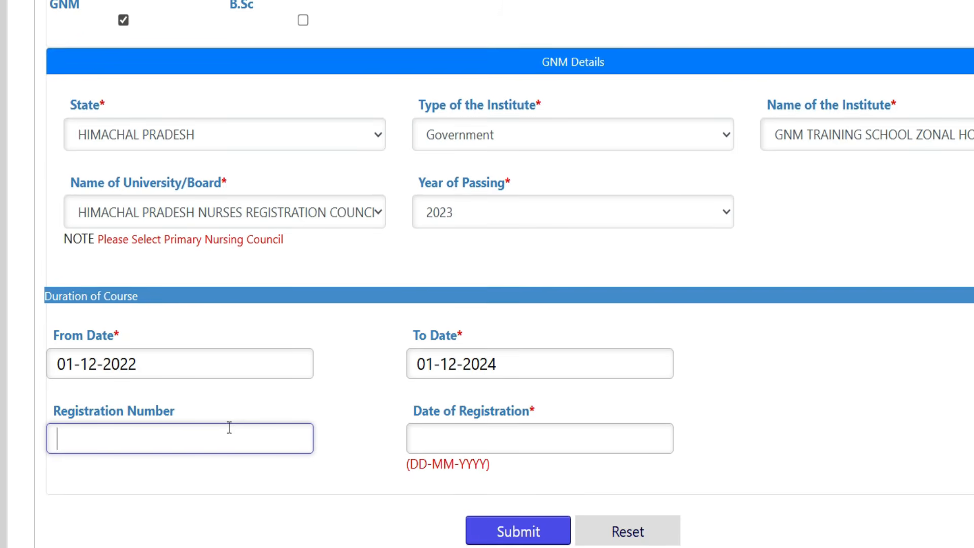
pyautogui.write('123')
pyautogui.press('Tab')
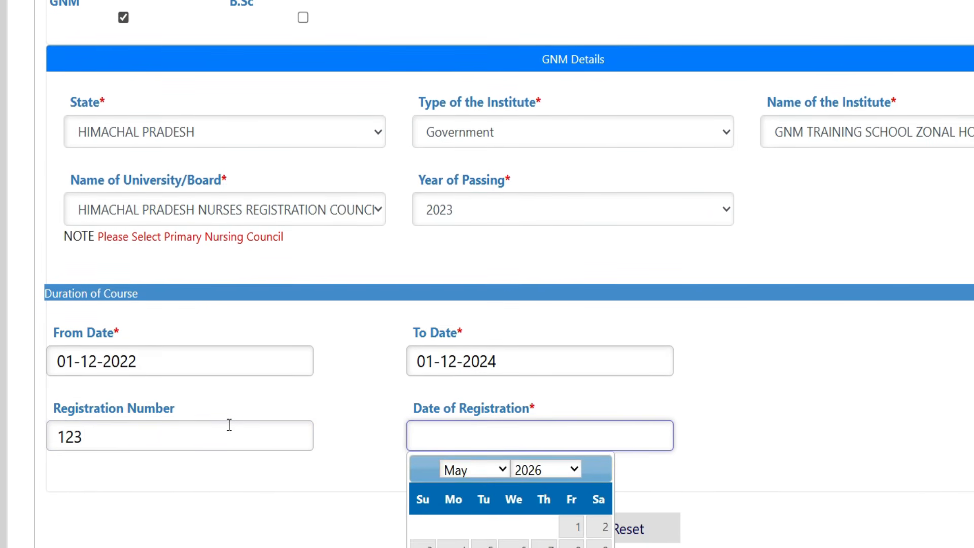
pyautogui.click(537, 469)
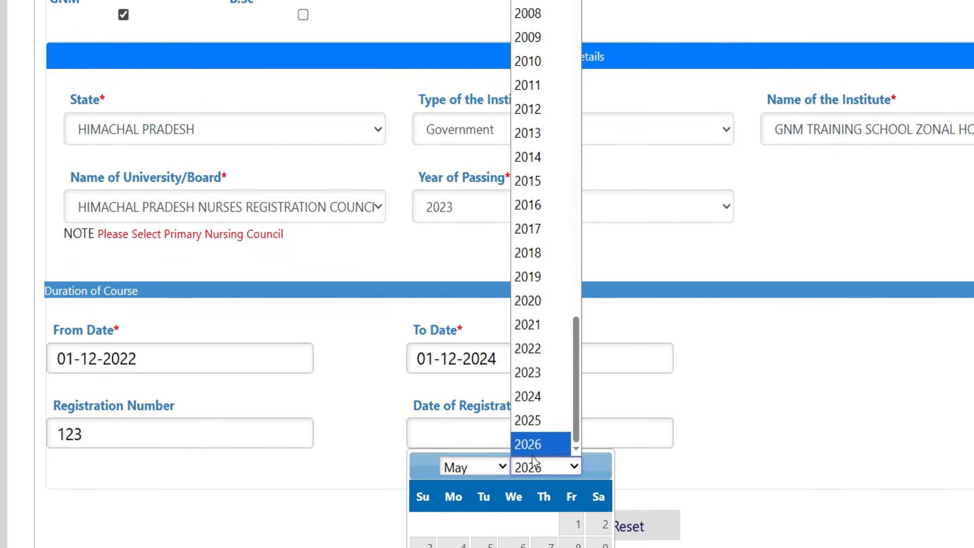
pyautogui.click(533, 395)
pyautogui.click(529, 532)
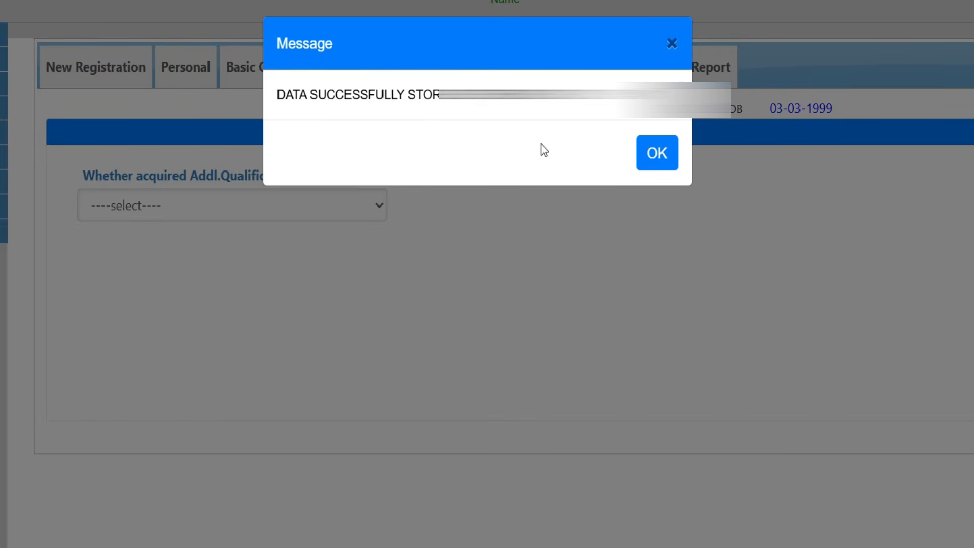
# Step: Dismiss the data-saved Message dialog for the Basic Qualification details
pyautogui.click(646, 156)
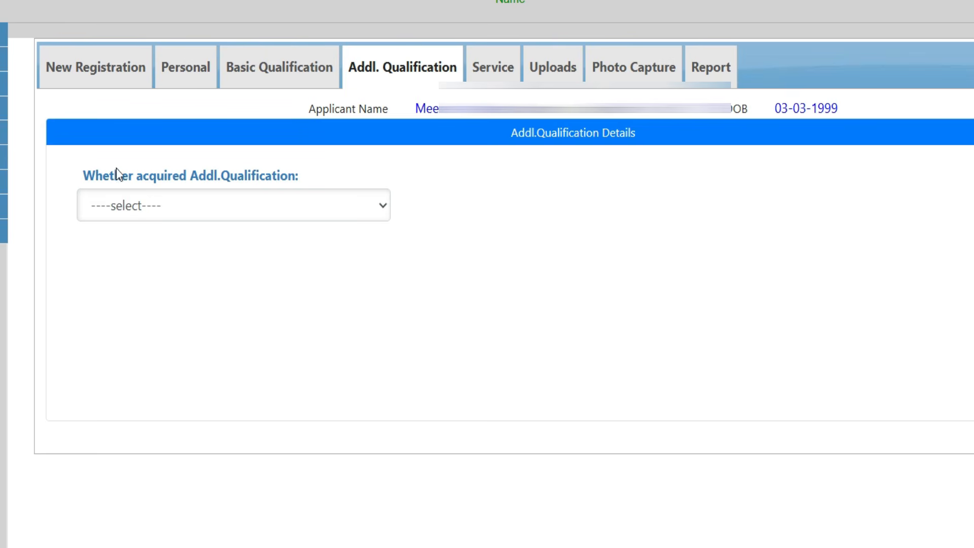
# Step: Try Yes with PB Diploma ticked, then set 'Whether acquired Addl.Qualification' back to No
pyautogui.click(232, 211)
pyautogui.click(102, 264)
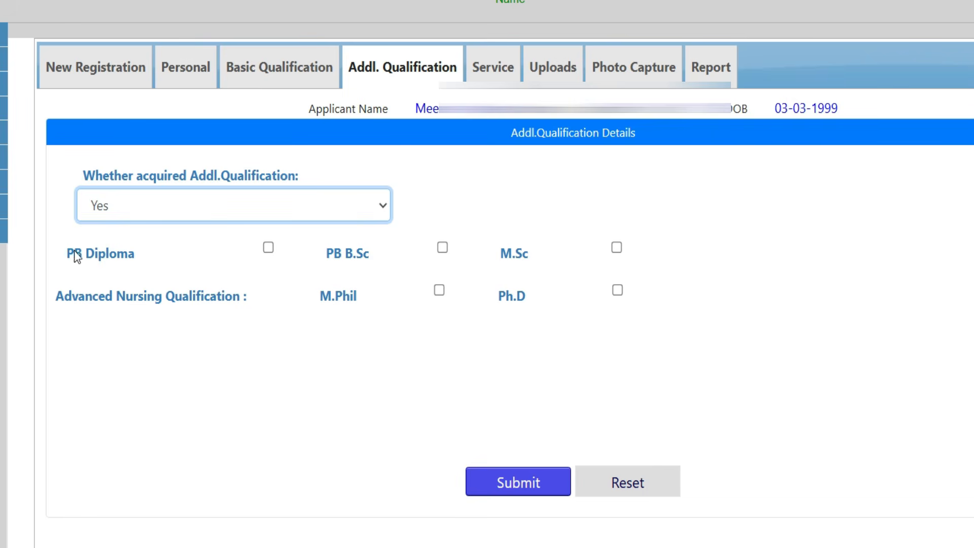
pyautogui.click(268, 248)
pyautogui.scroll(-2, 297, 476)
pyautogui.scroll(-1, 296, 476)
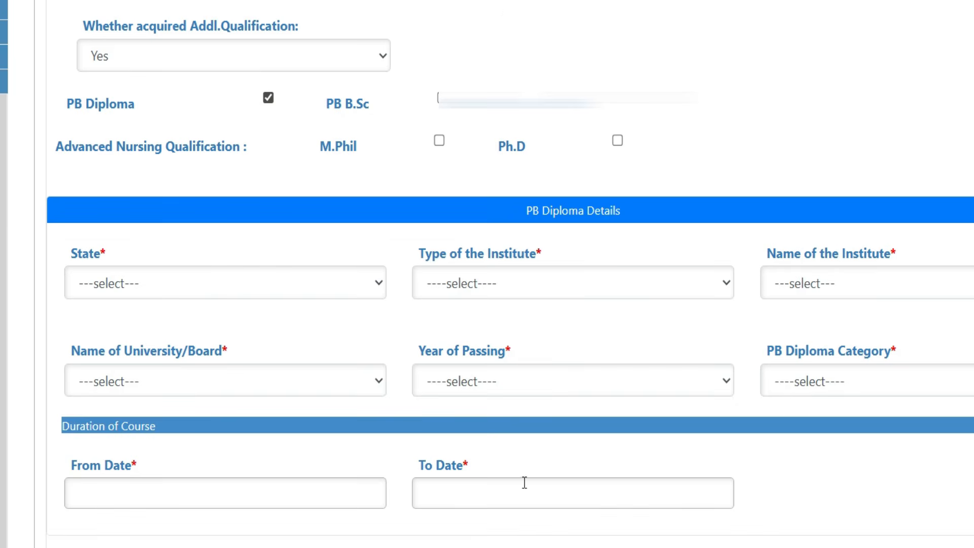
pyautogui.scroll(3, 626, 514)
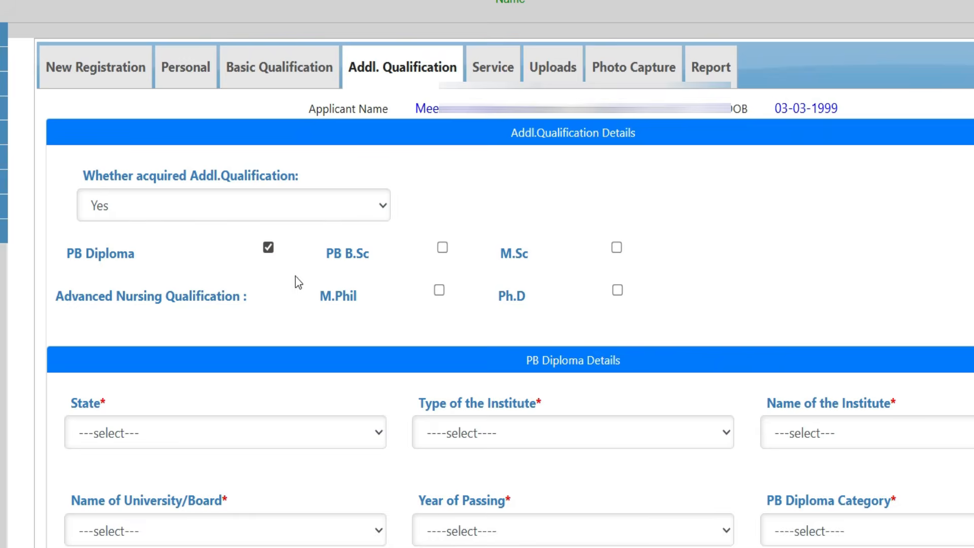
pyautogui.click(189, 208)
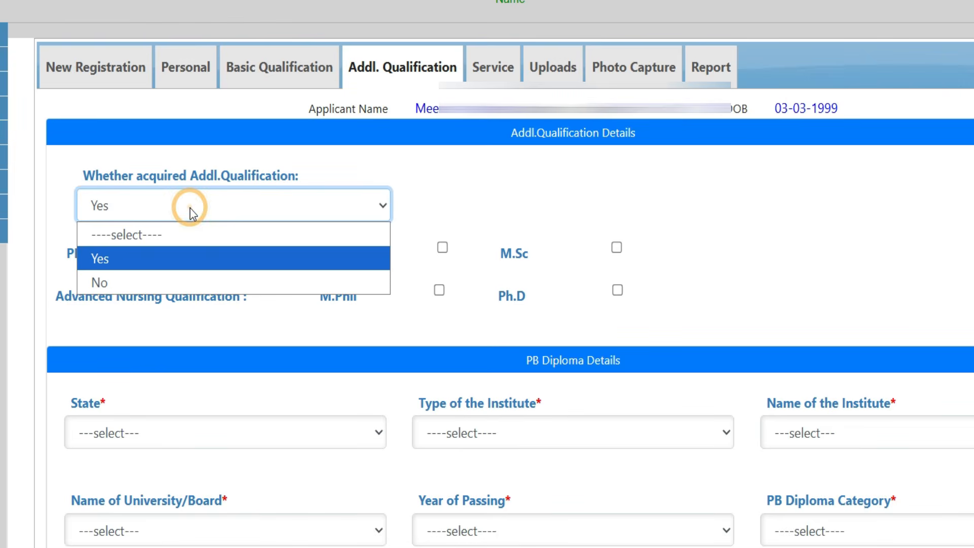
pyautogui.click(105, 279)
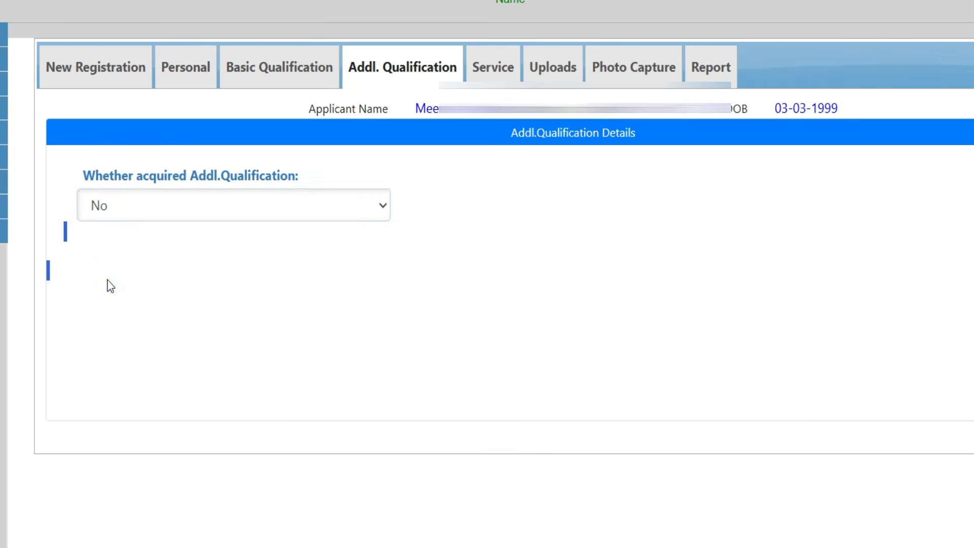
pyautogui.click(250, 263)
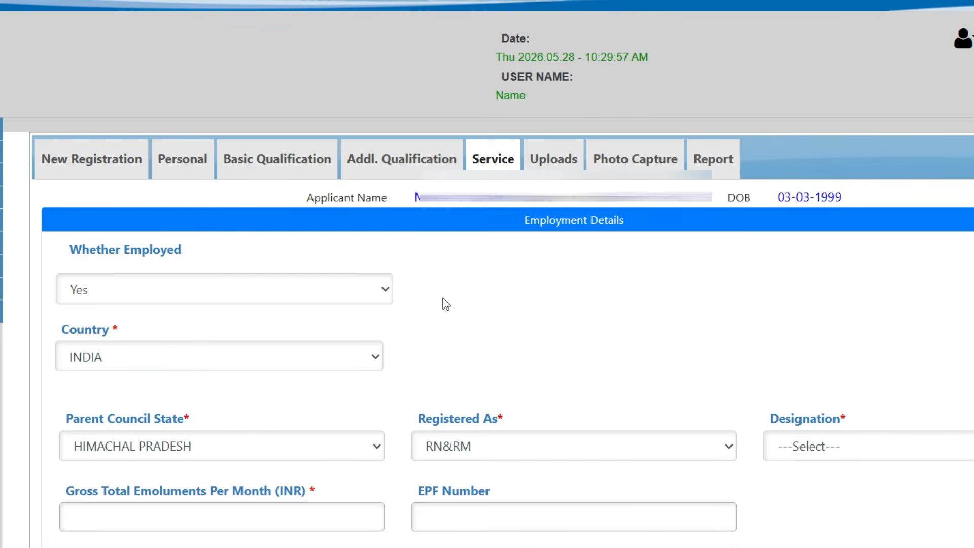
# Step: Keep Whether Employed as Yes and HIMACHAL PRADESH as the Parent Council State
pyautogui.click(123, 287)
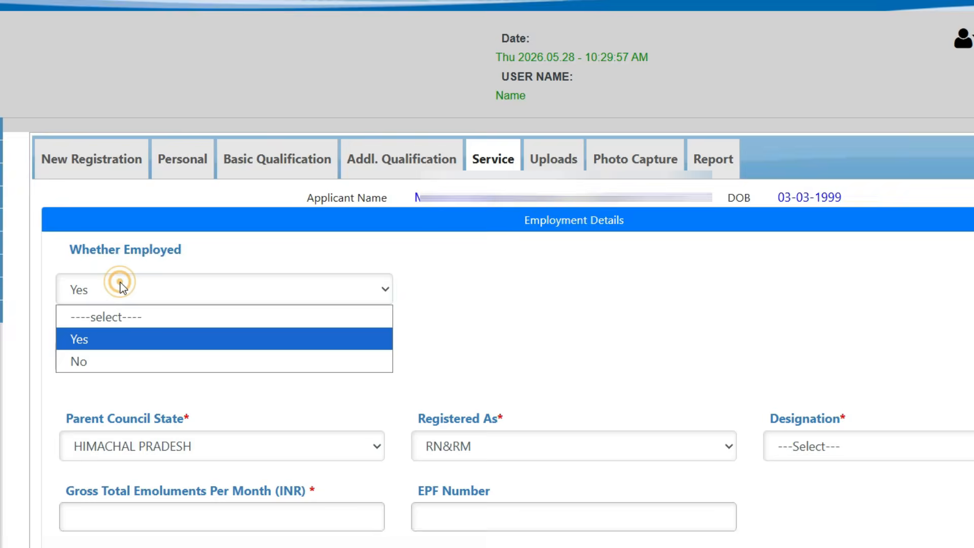
pyautogui.click(79, 338)
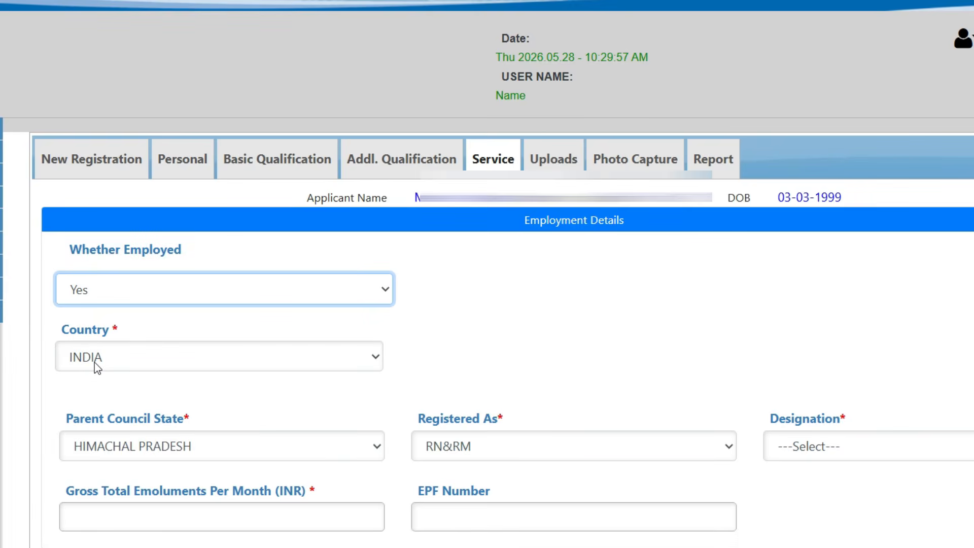
pyautogui.click(160, 448)
pyautogui.click(155, 446)
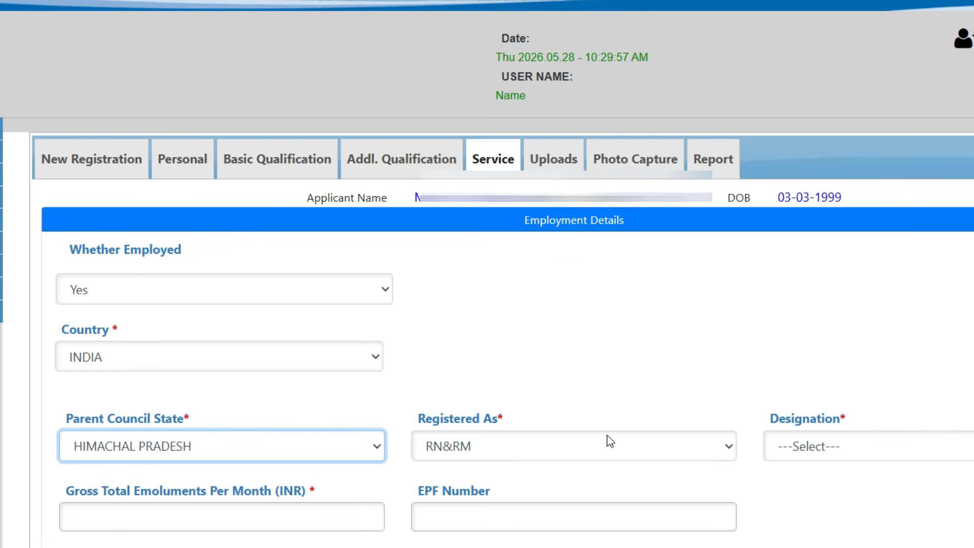
# Step: Choose JUNIOR STAFF NURSE as the Designation in Employment Details
pyautogui.click(863, 448)
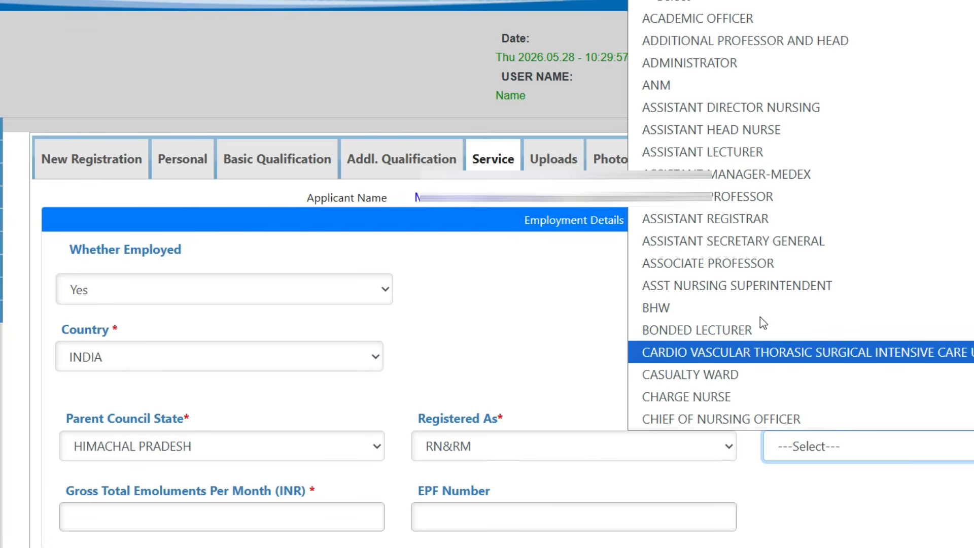
pyautogui.scroll(-7, 761, 312)
pyautogui.scroll(-8, 761, 303)
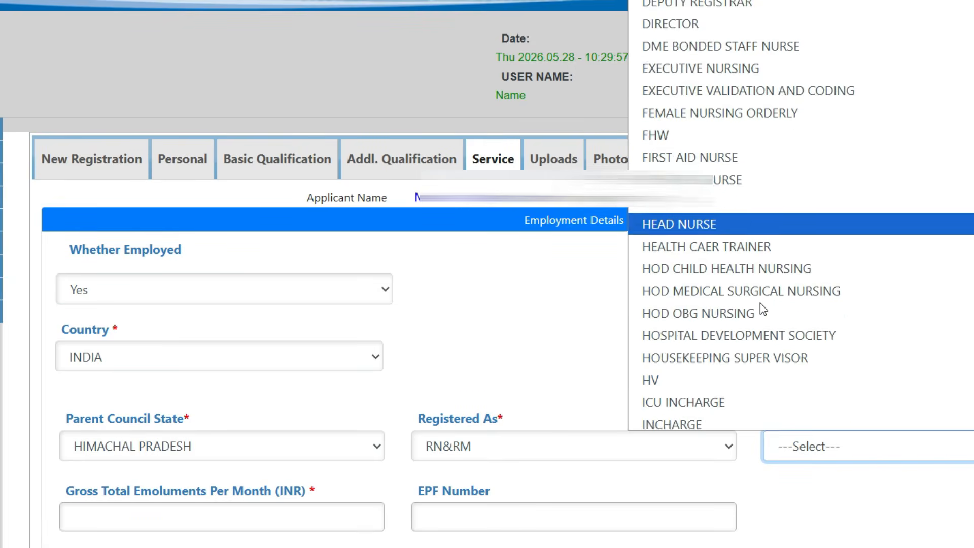
pyautogui.scroll(-4, 760, 303)
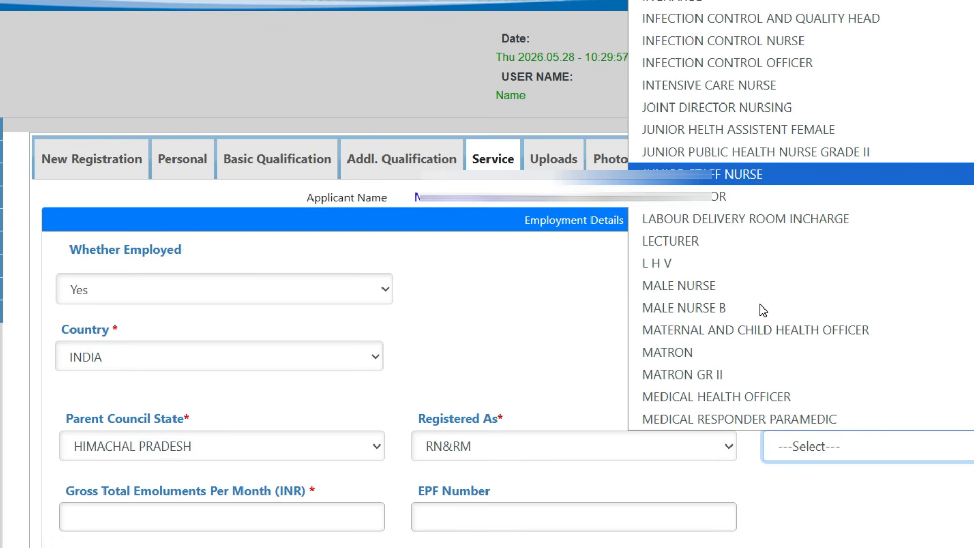
pyautogui.press('Return')
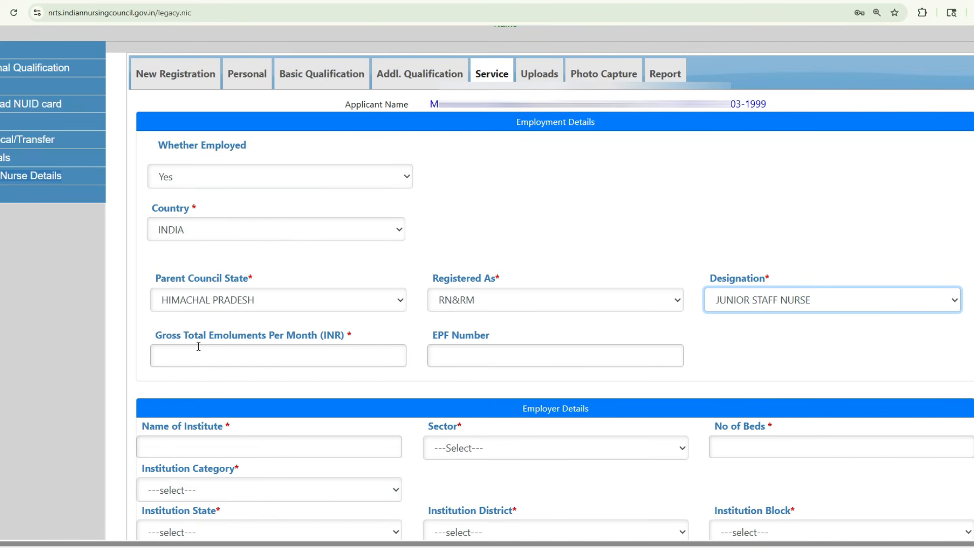
pyautogui.click(198, 347)
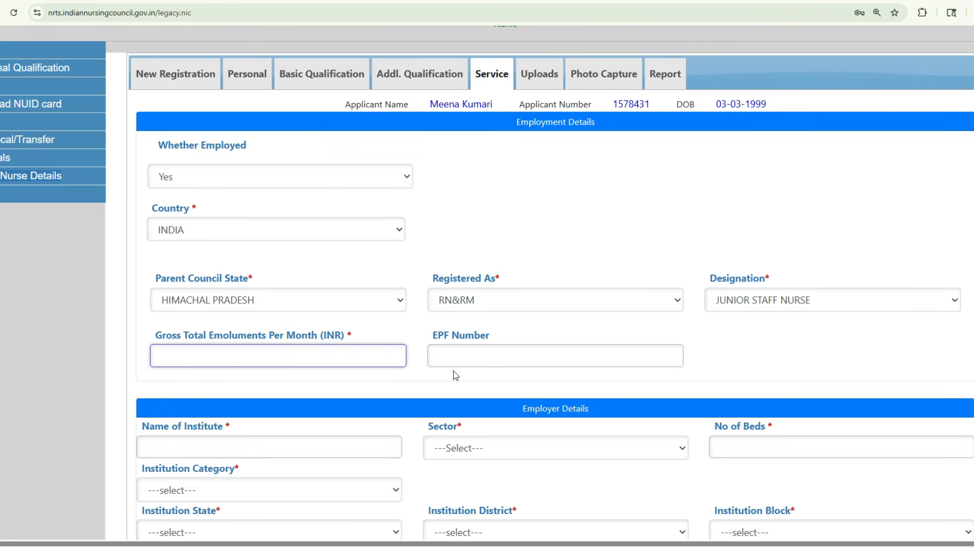
# Step: Set the employer's Institution Category to TEACHING HOSPITAL, leaving name and sector blank
pyautogui.scroll(-2, 476, 389)
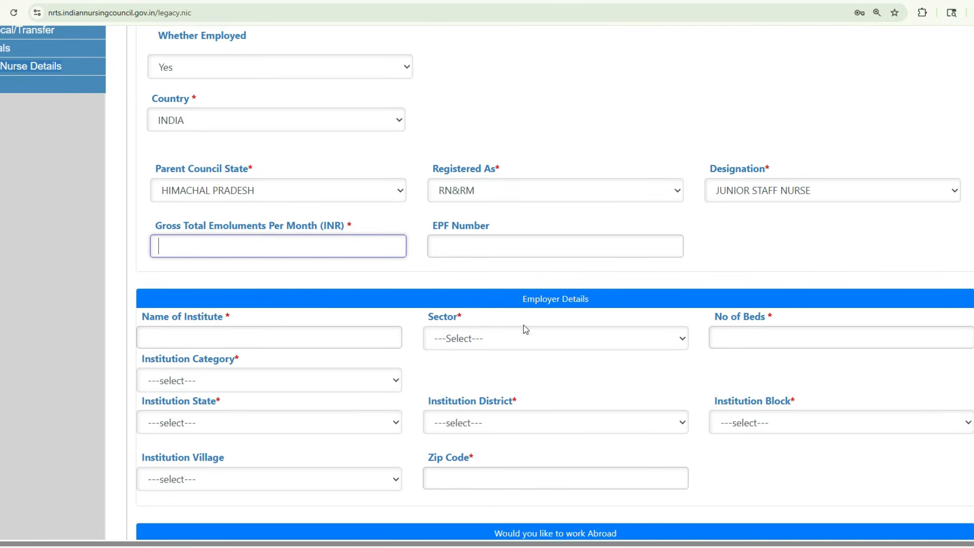
pyautogui.click(261, 341)
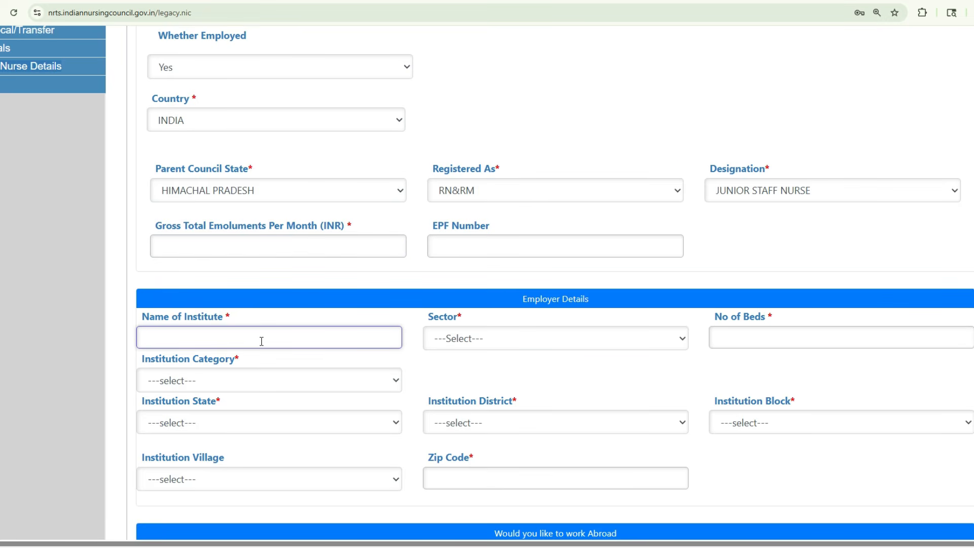
pyautogui.click(432, 345)
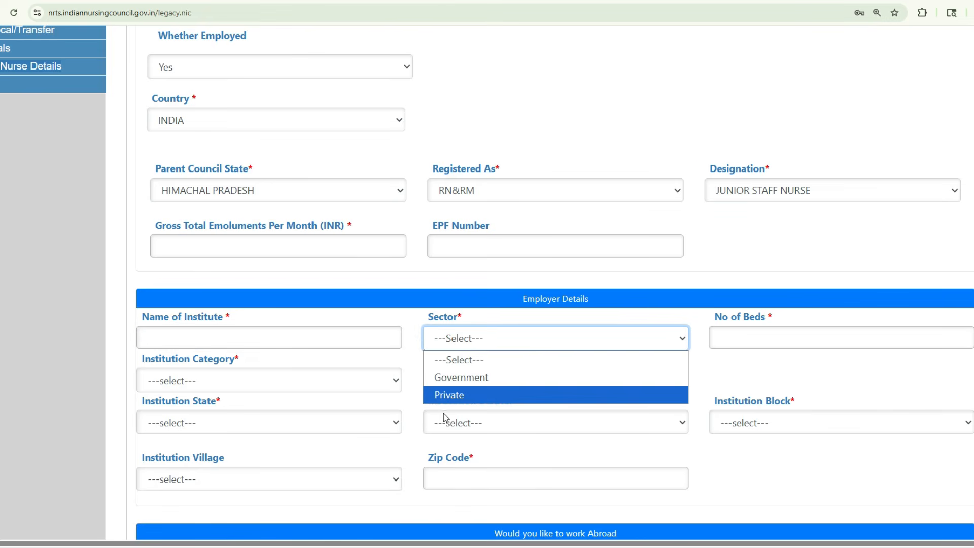
pyautogui.click(739, 338)
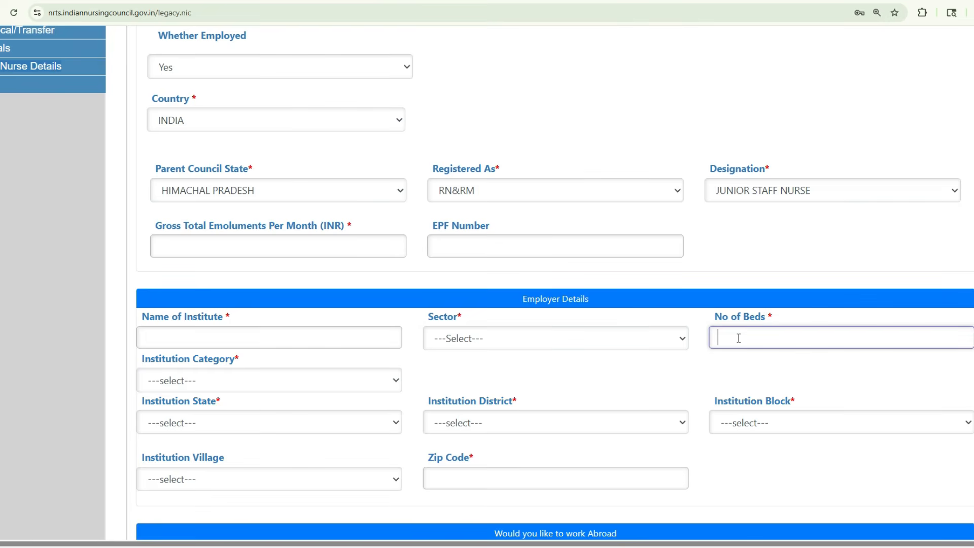
pyautogui.click(199, 388)
pyautogui.scroll(-1, 195, 334)
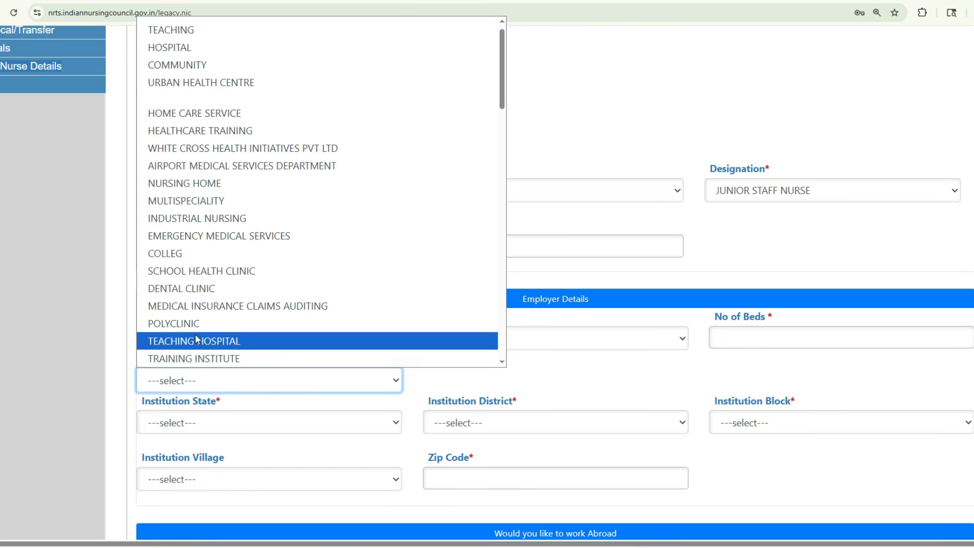
pyautogui.click(170, 341)
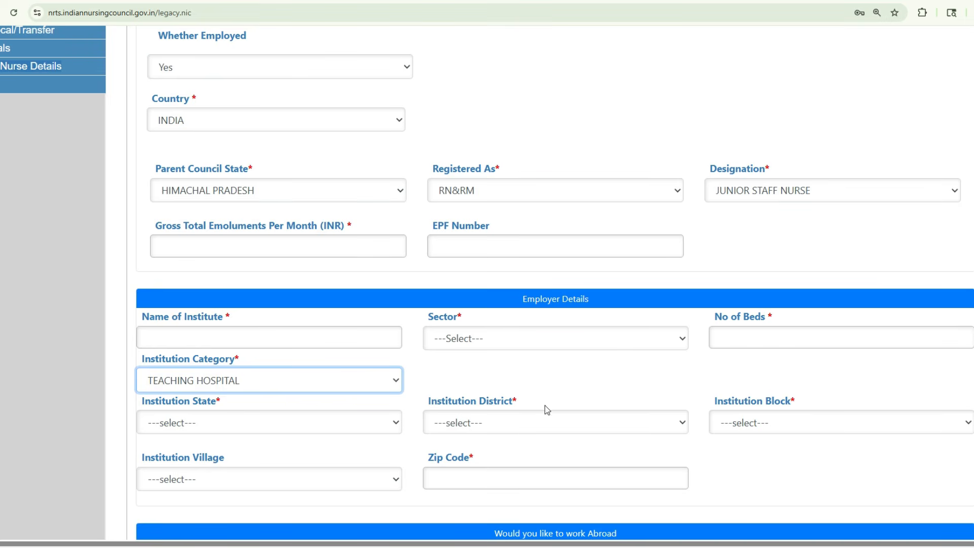
# Step: Leave Institution District unchosen and bring up the 'Would you like to work abroad?' options
pyautogui.doubleClick(278, 421)
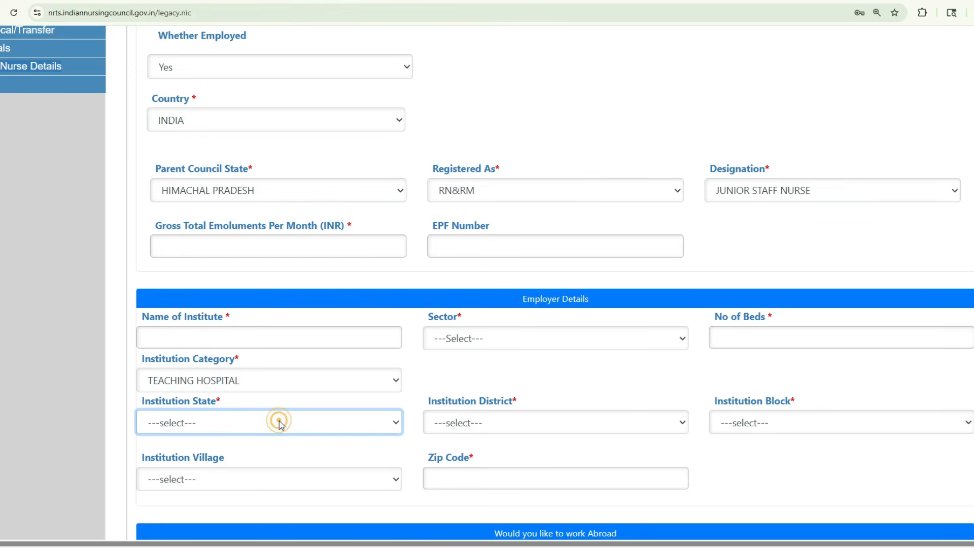
pyautogui.click(496, 424)
pyautogui.click(496, 425)
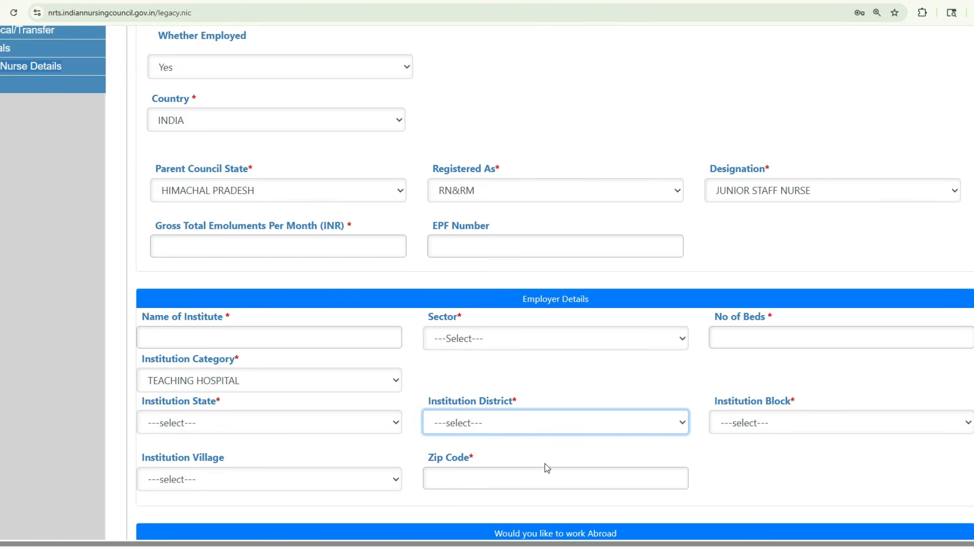
pyautogui.scroll(-3, 525, 489)
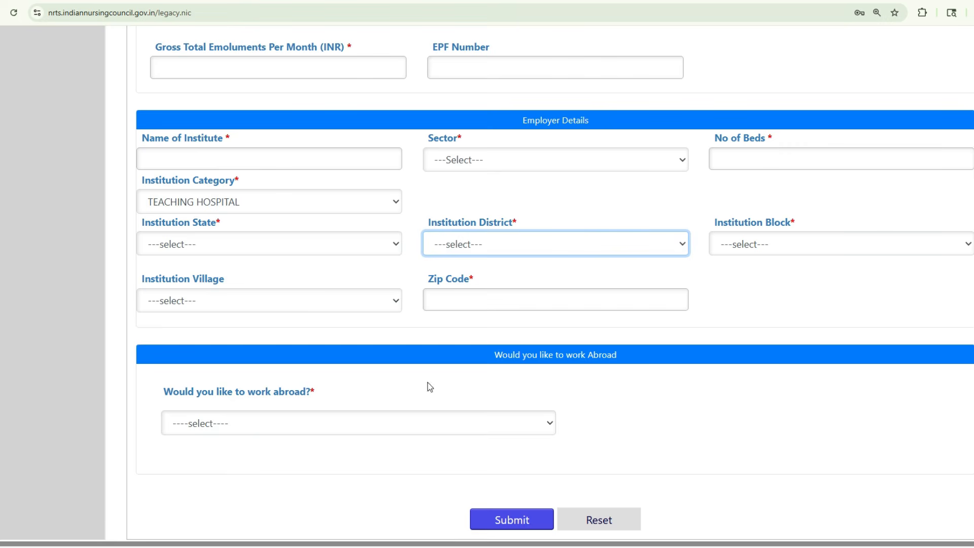
pyautogui.click(353, 424)
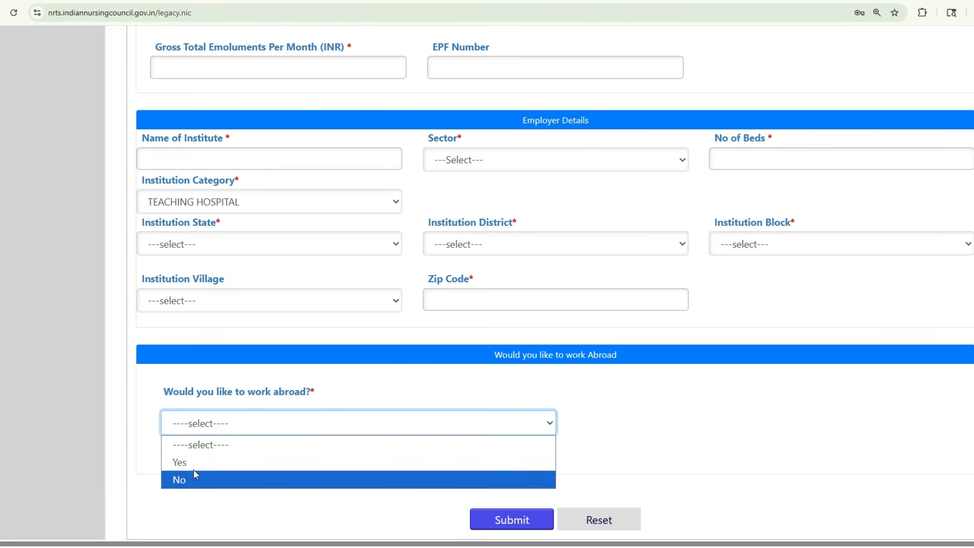
# Step: Answer No to working abroad and to Whether Employed, then submit the Service details
pyautogui.click(229, 481)
pyautogui.scroll(5, 228, 355)
pyautogui.click(224, 219)
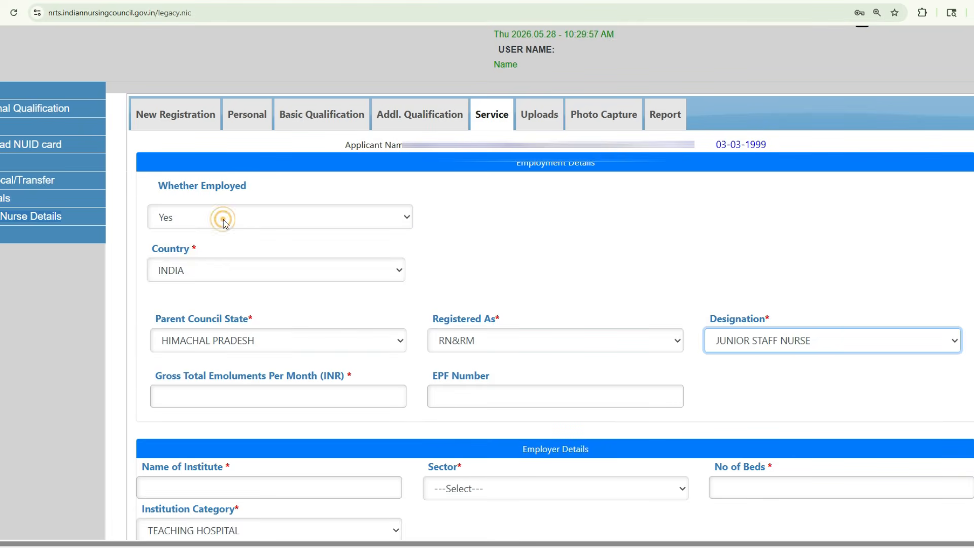
pyautogui.click(175, 272)
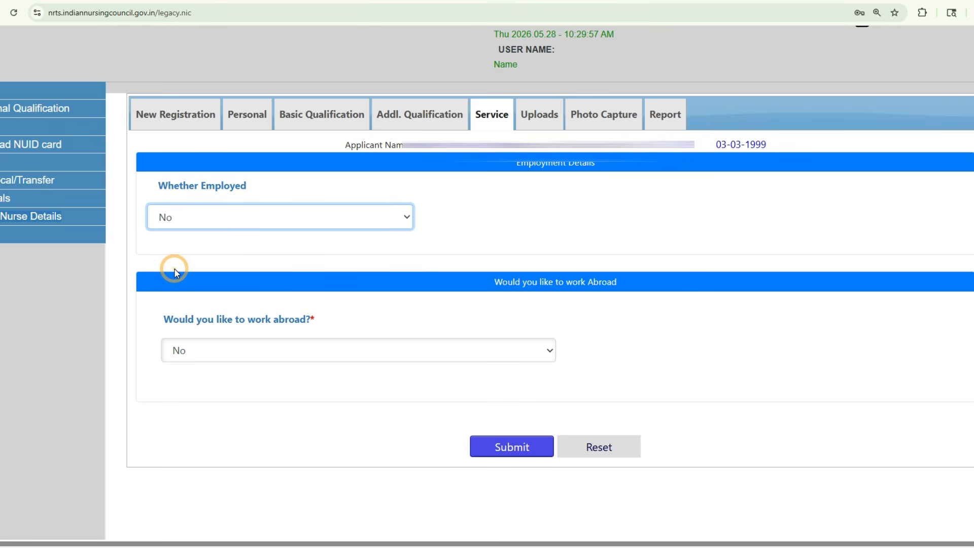
pyautogui.click(494, 444)
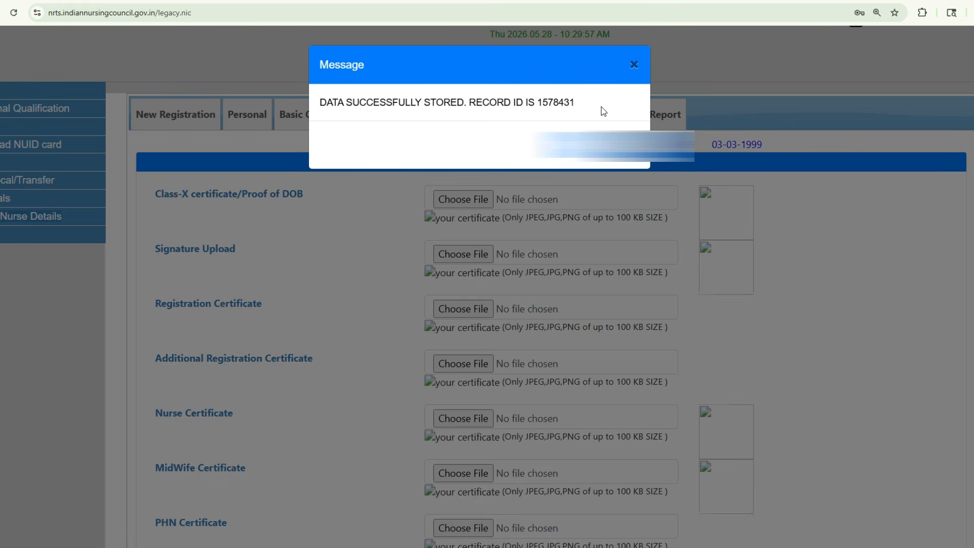
pyautogui.click(623, 145)
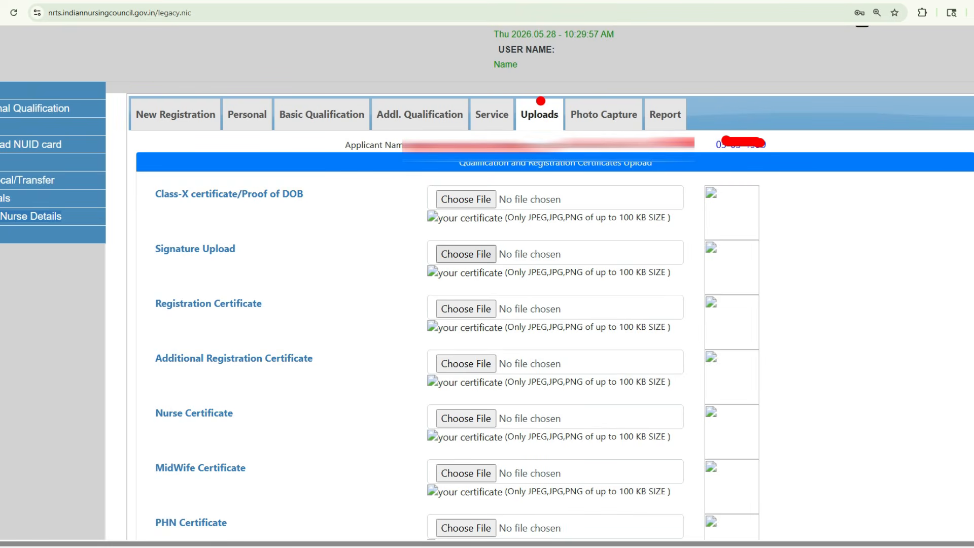
# Step: Review the certificate Uploads tab and scroll down to reach Photo Capture
pyautogui.moveTo(143, 202)
pyautogui.mouseDown()
pyautogui.moveTo(158, 213)
pyautogui.moveTo(170, 197)
pyautogui.mouseUp()
pyautogui.moveTo(158, 243); pyautogui.dragTo(193, 231)
pyautogui.moveTo(161, 305); pyautogui.dragTo(194, 312)
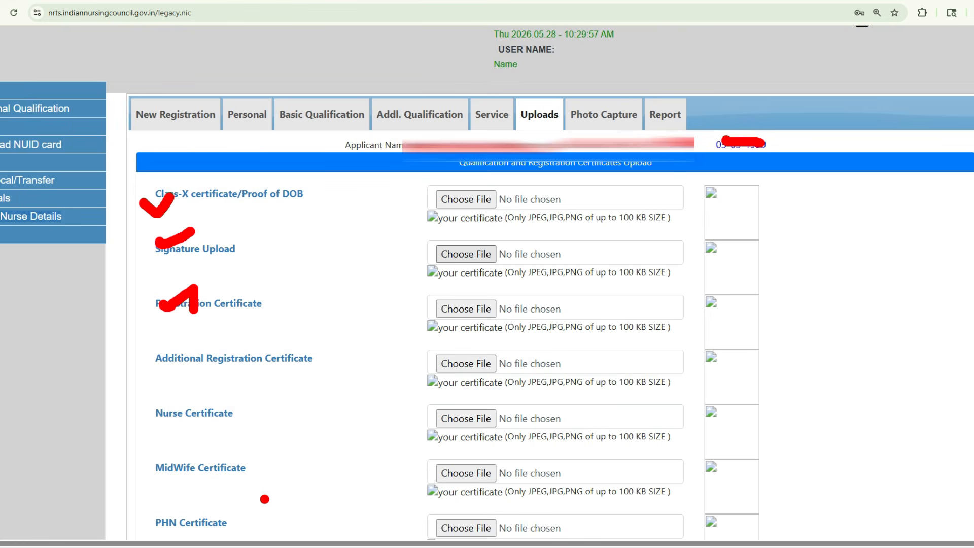
pyautogui.press('Escape')
pyautogui.scroll(-2, 350, 426)
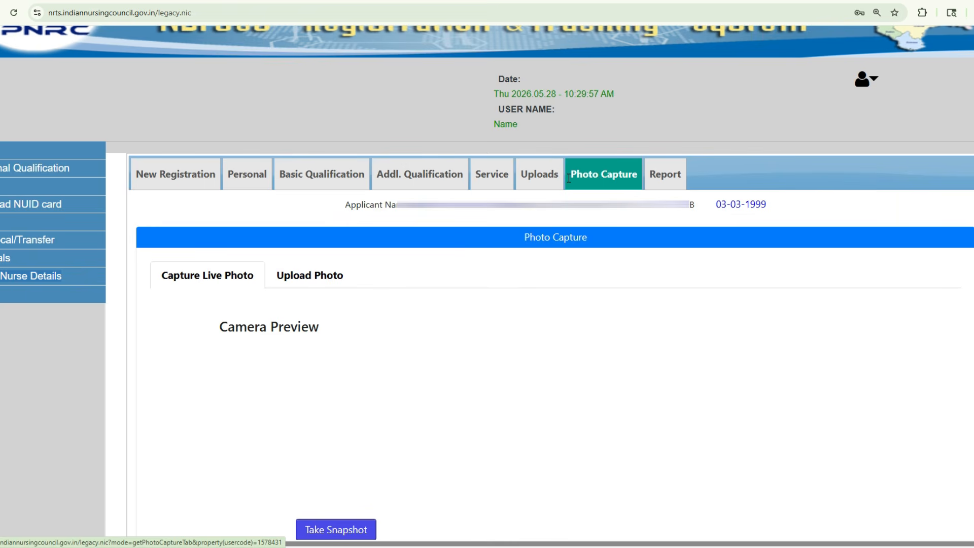
# Step: Choose Upload Photo and save the captured image to reach the Report page
pyautogui.scroll(-1, 509, 295)
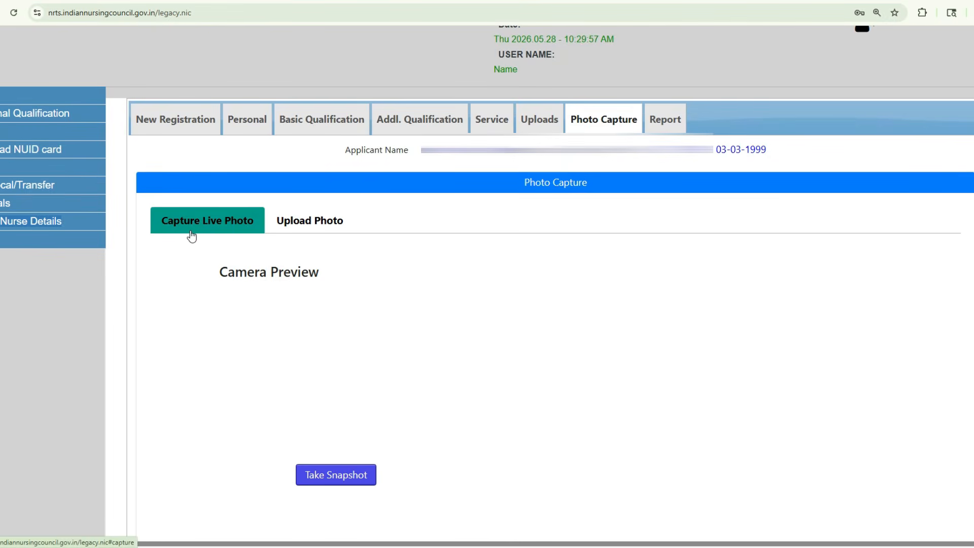
pyautogui.click(310, 224)
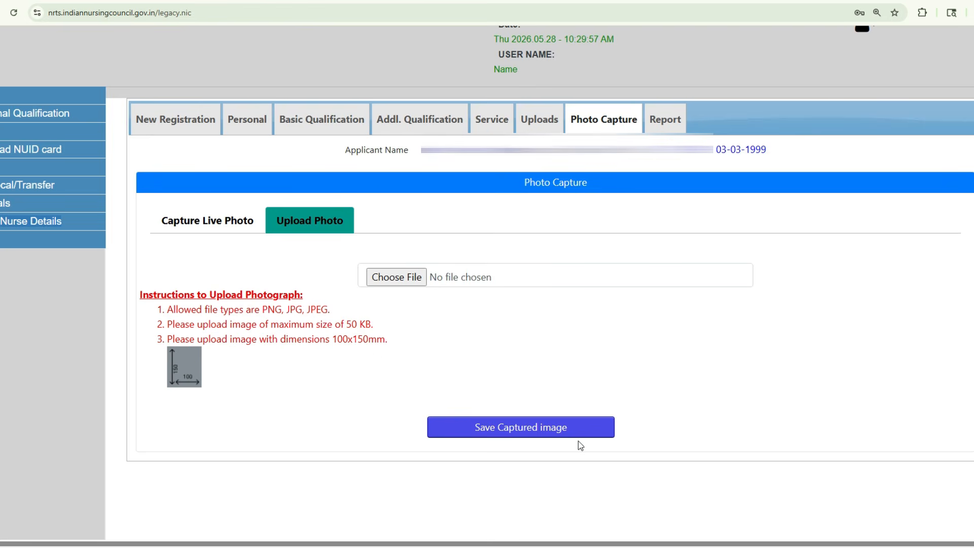
pyautogui.click(492, 426)
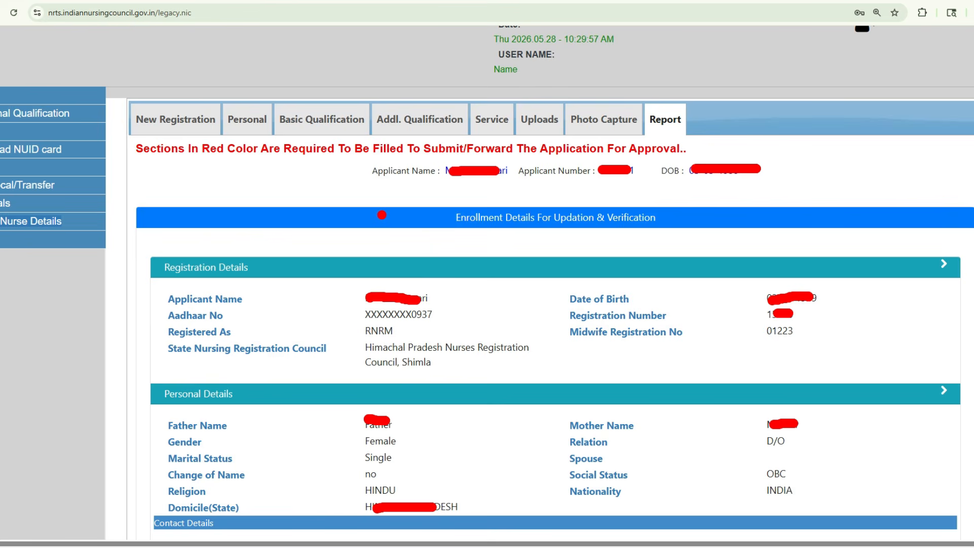
# Step: Move down the Report to the Aadhaar Authentication consent section
pyautogui.moveTo(381, 215); pyautogui.dragTo(432, 203)
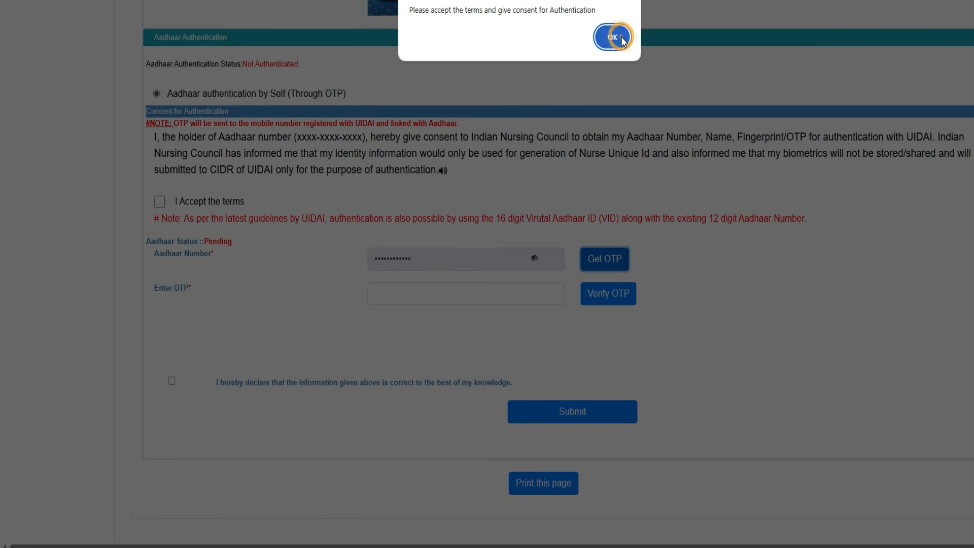
# Step: Accept the Aadhaar consent terms and verify the received OTP so authentication succeeds
pyautogui.click(616, 37)
pyautogui.click(159, 201)
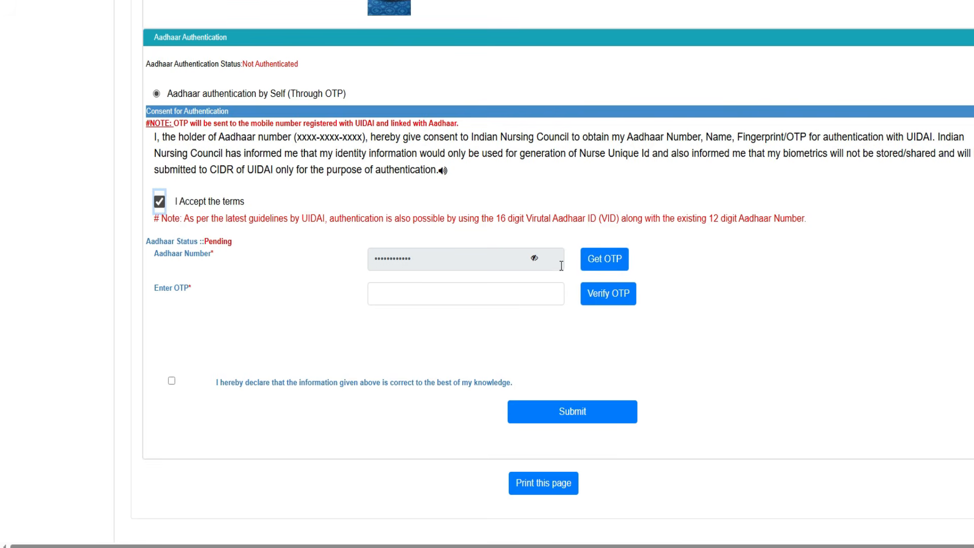
pyautogui.click(594, 266)
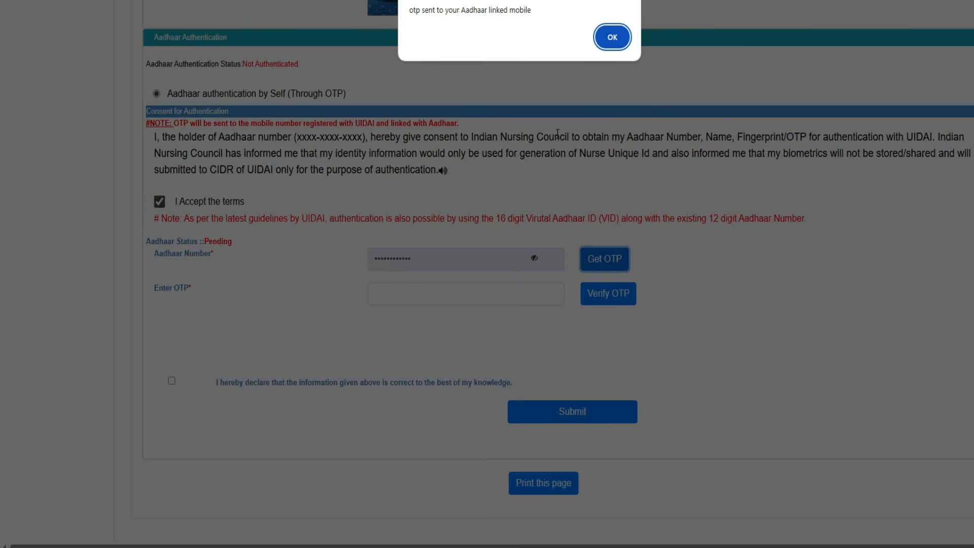
pyautogui.click(609, 40)
pyautogui.click(396, 293)
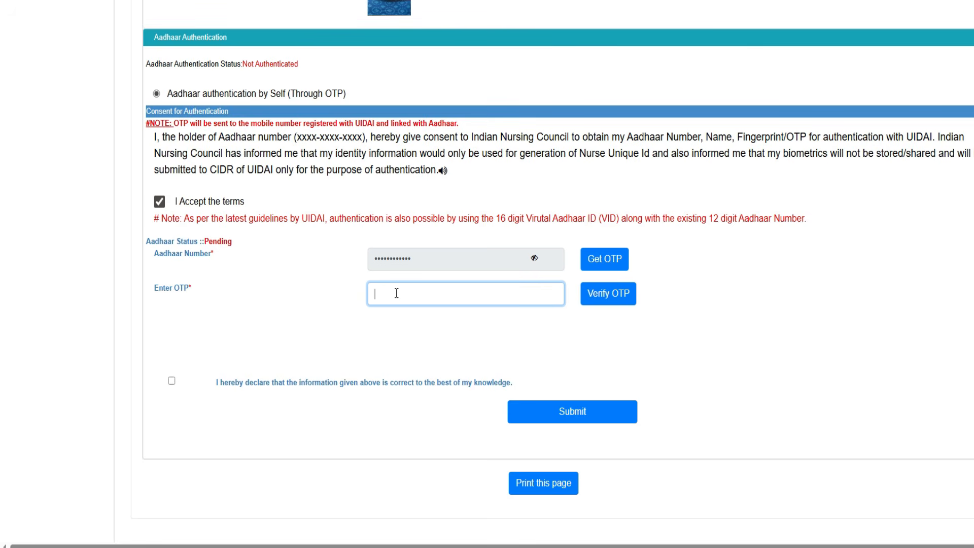
pyautogui.click(599, 302)
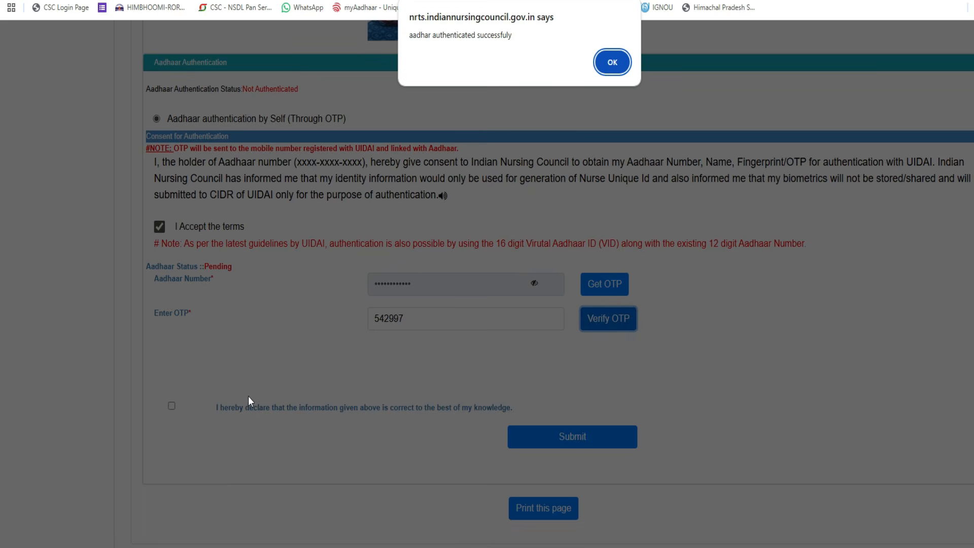
pyautogui.click(612, 62)
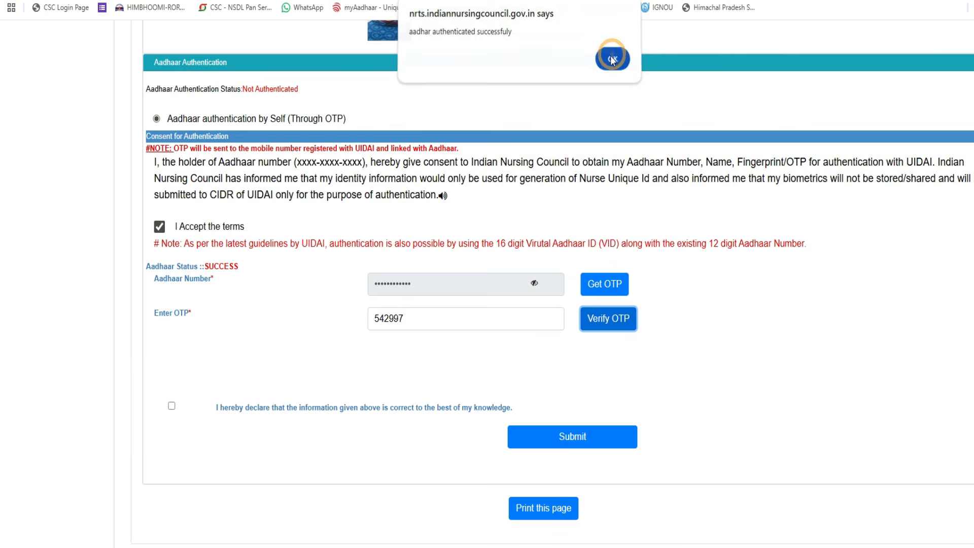
# Step: Tick the declaration that the information is correct and submit the application
pyautogui.click(171, 406)
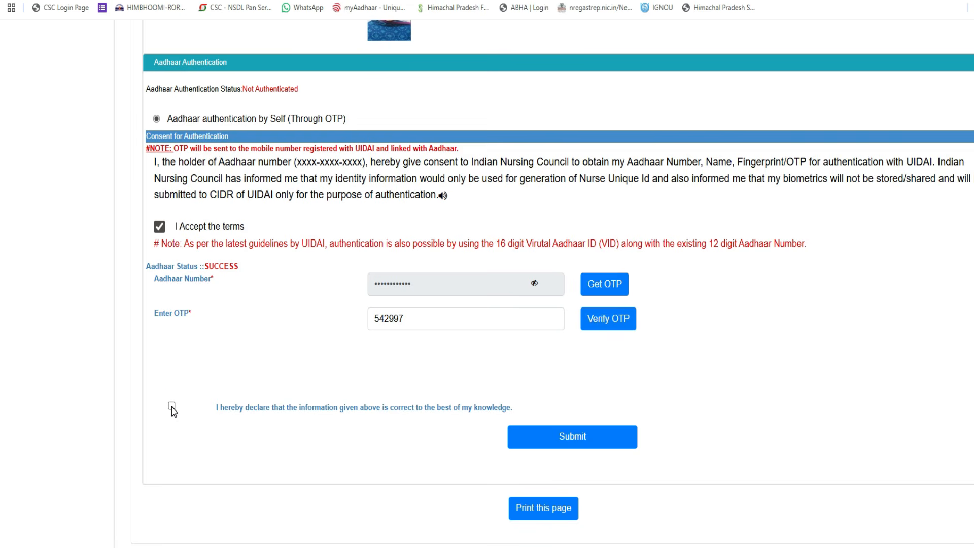
pyautogui.click(172, 405)
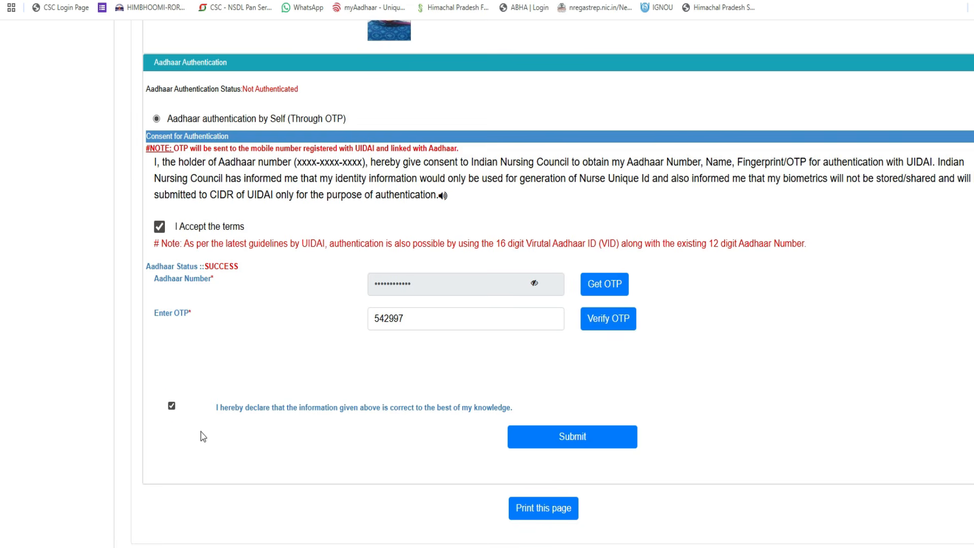
pyautogui.click(571, 438)
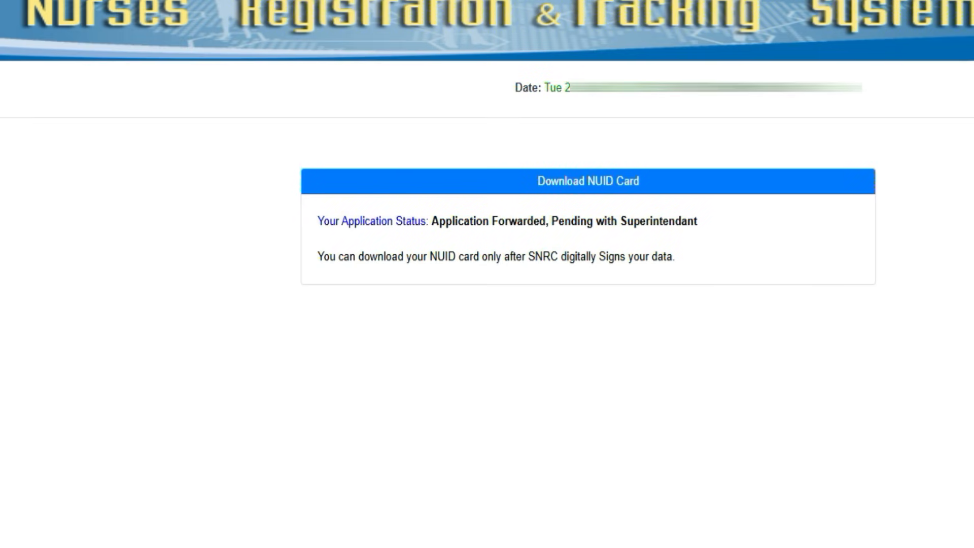
# Step: Highlight 'Superintendant' as the officer the forwarded application is pending with
pyautogui.moveTo(617, 220); pyautogui.dragTo(724, 231)
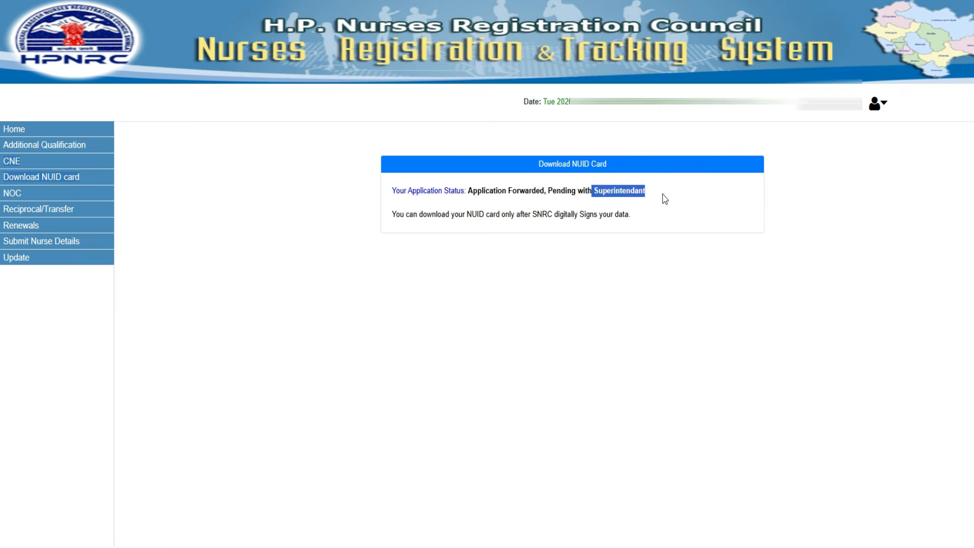